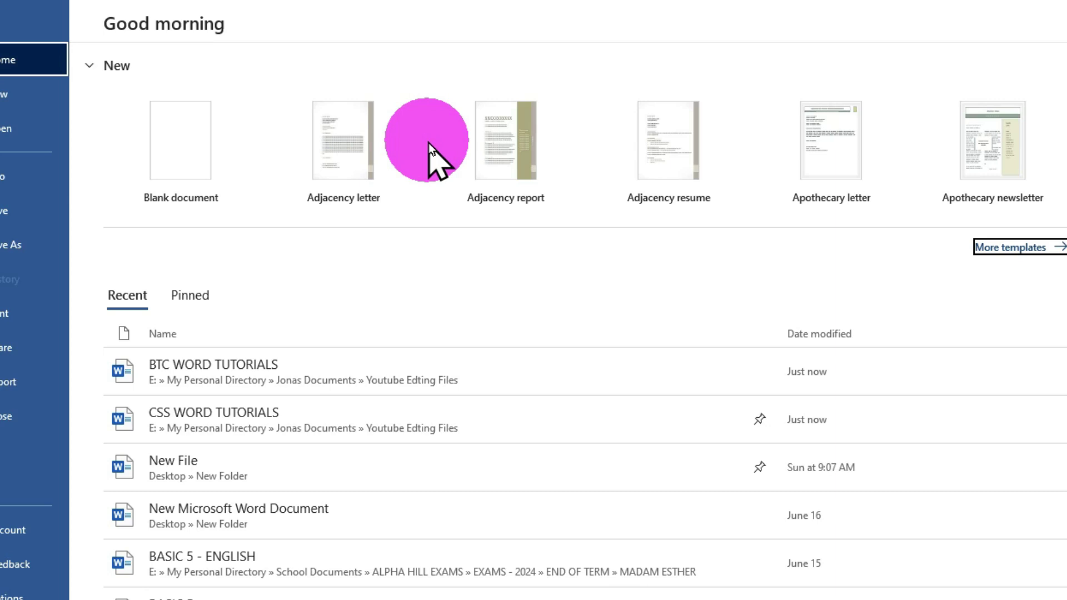
Look through all pages of the BTC WORD TUTORIALS document and return to its beginning.
key("Escape")
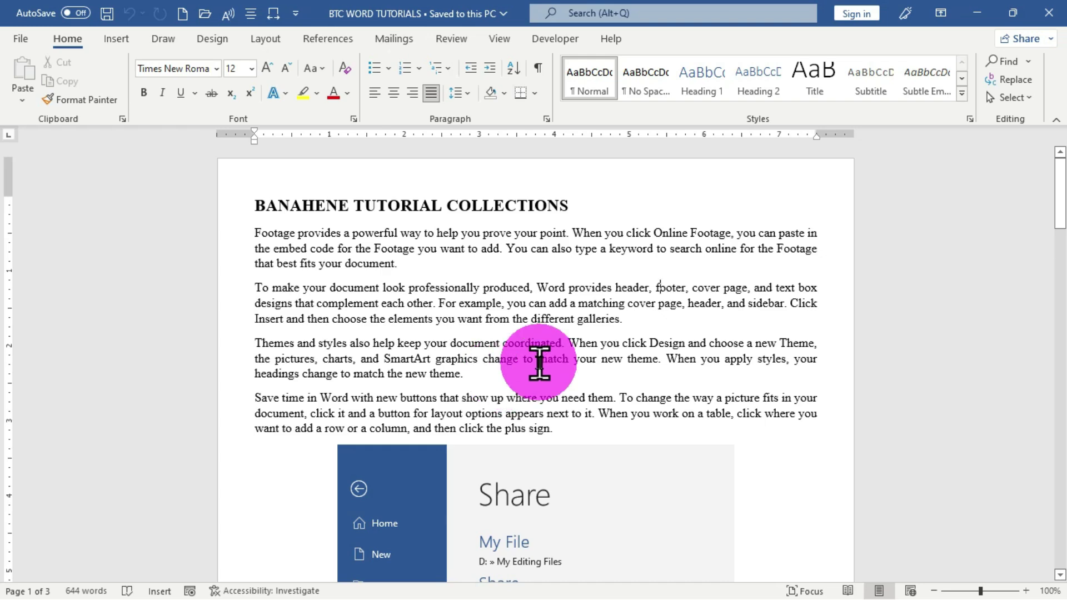
left_click_drag(1058, 191, 1062, 267)
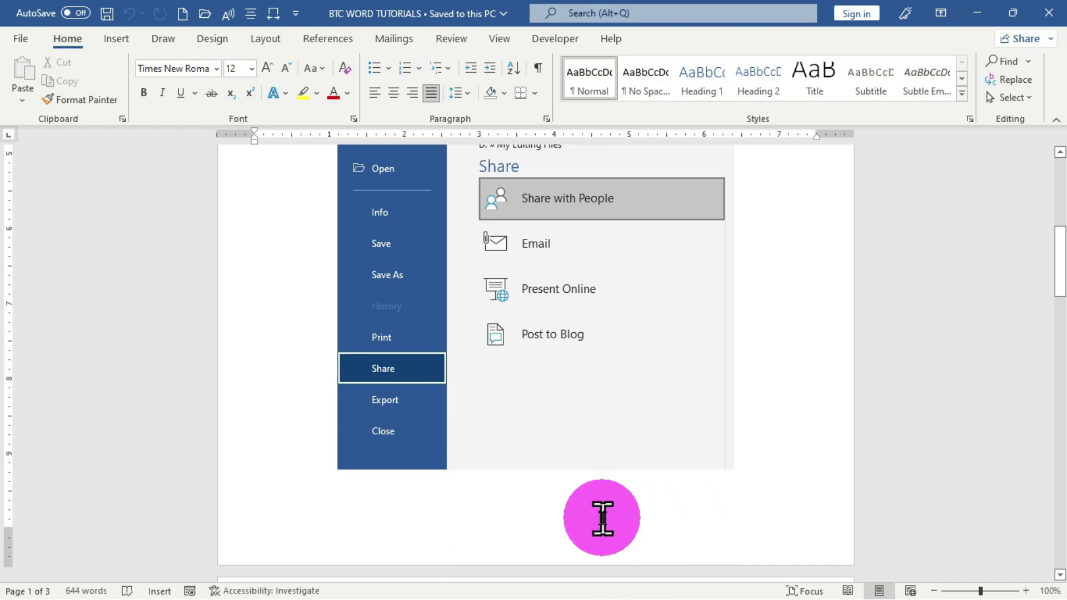
left_click(1059, 257)
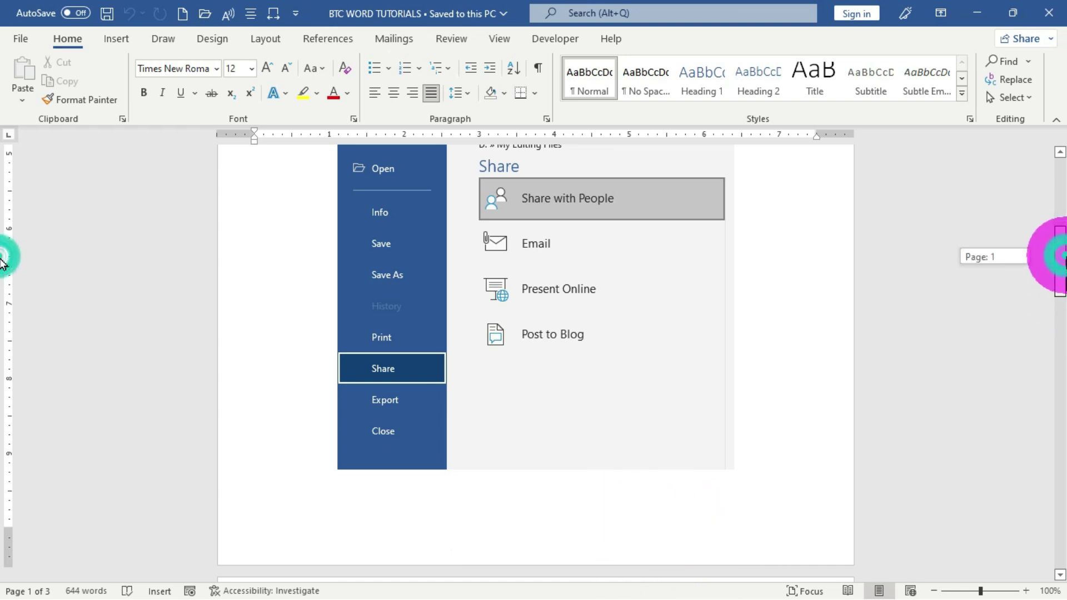
left_click_drag(1060, 256, 1060, 392)
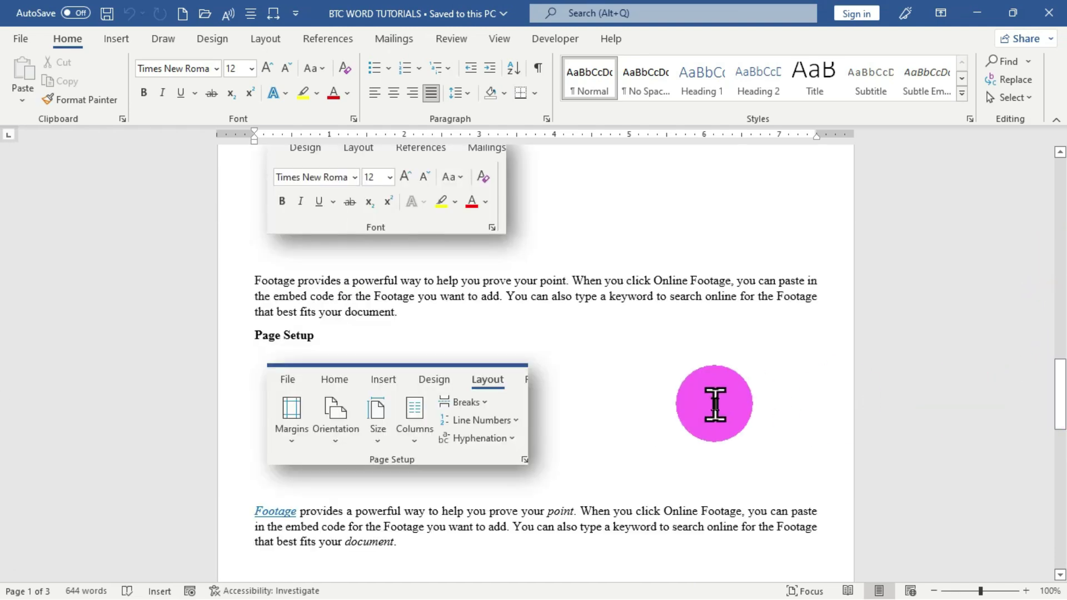
scroll(687, 425, "down", 3)
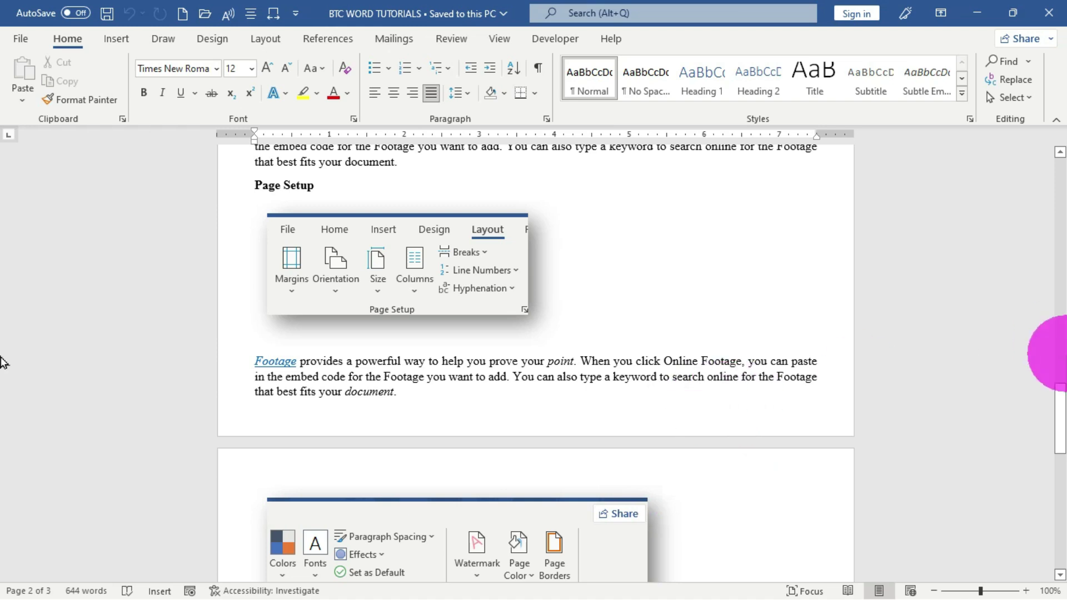
left_click_drag(1061, 412, 1056, 555)
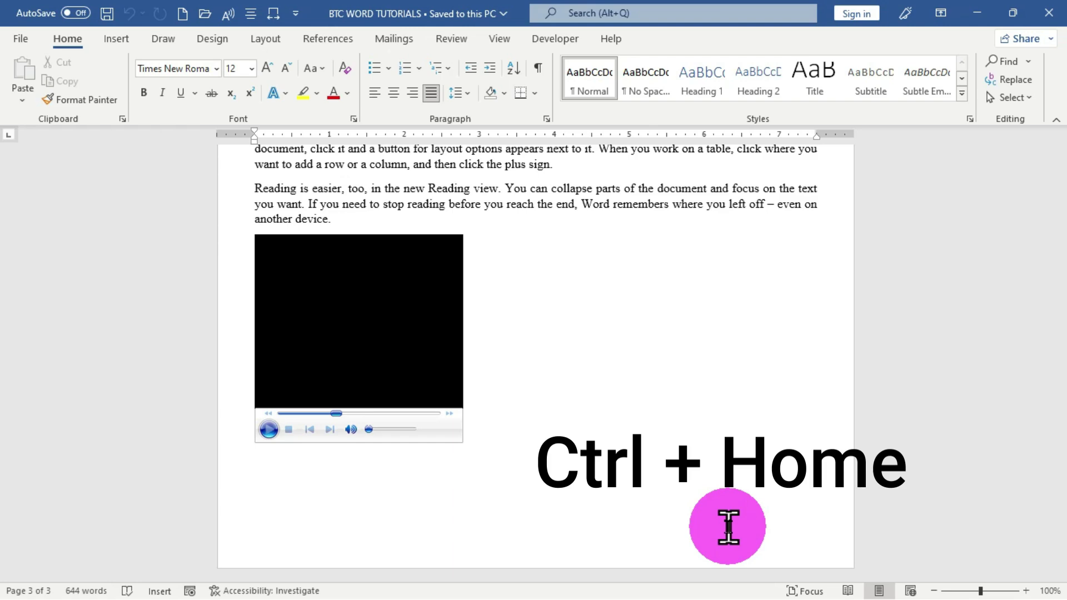
key("ctrl+Home")
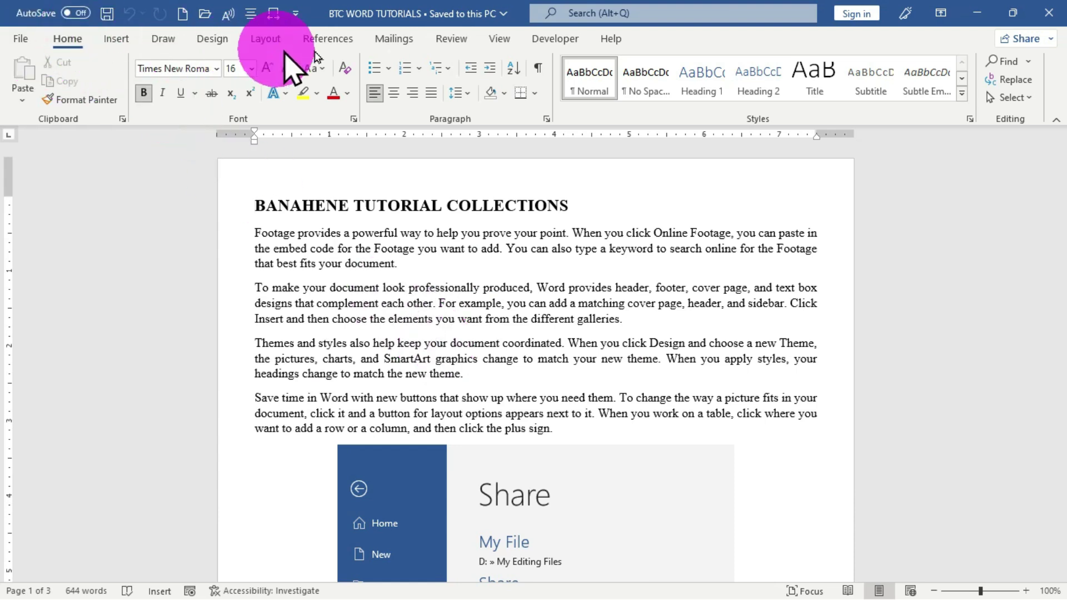
Insert page numbers at the top of the page using the Brackets 2 design.
left_click(120, 43)
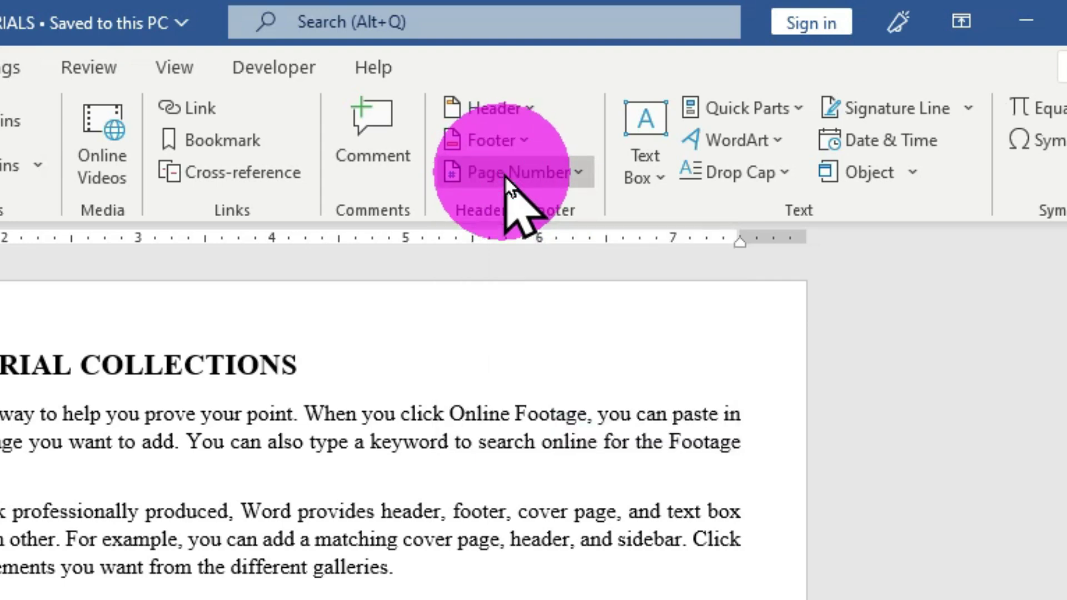
left_click(506, 177)
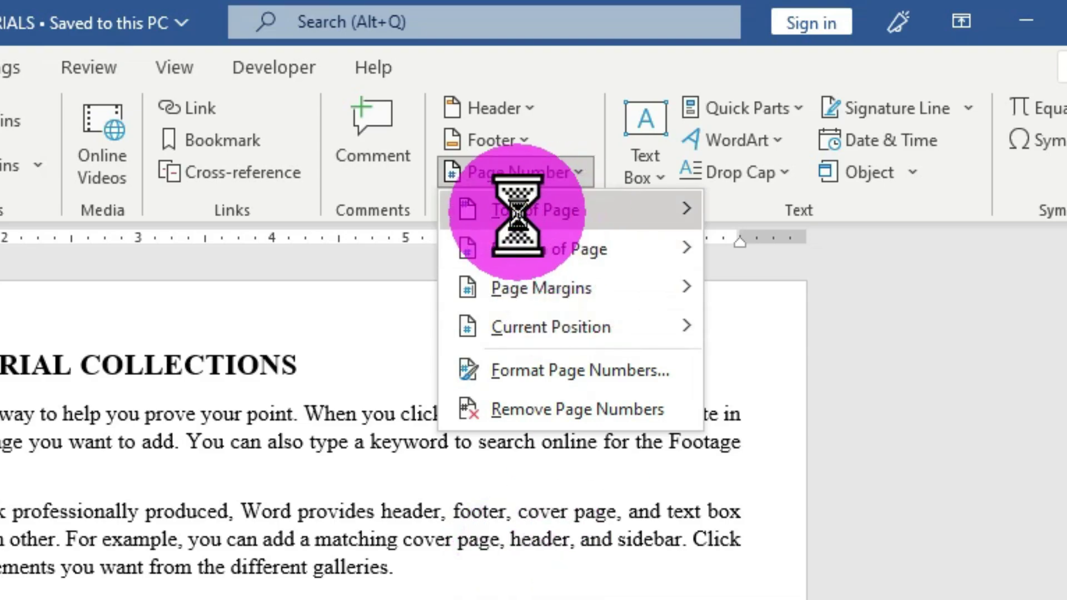
mouse_move(517, 214)
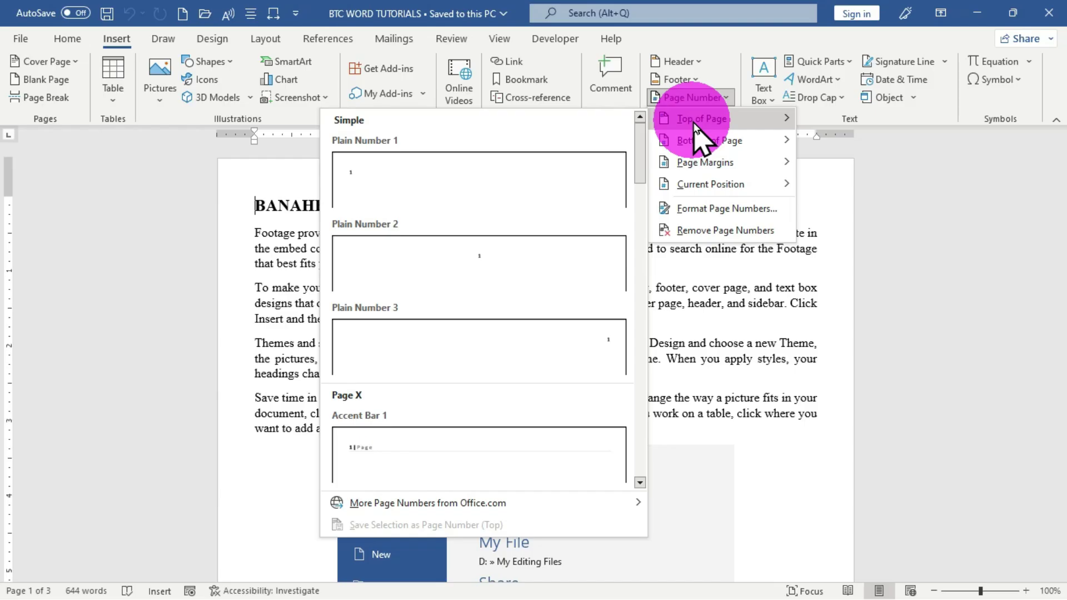
mouse_move(444, 513)
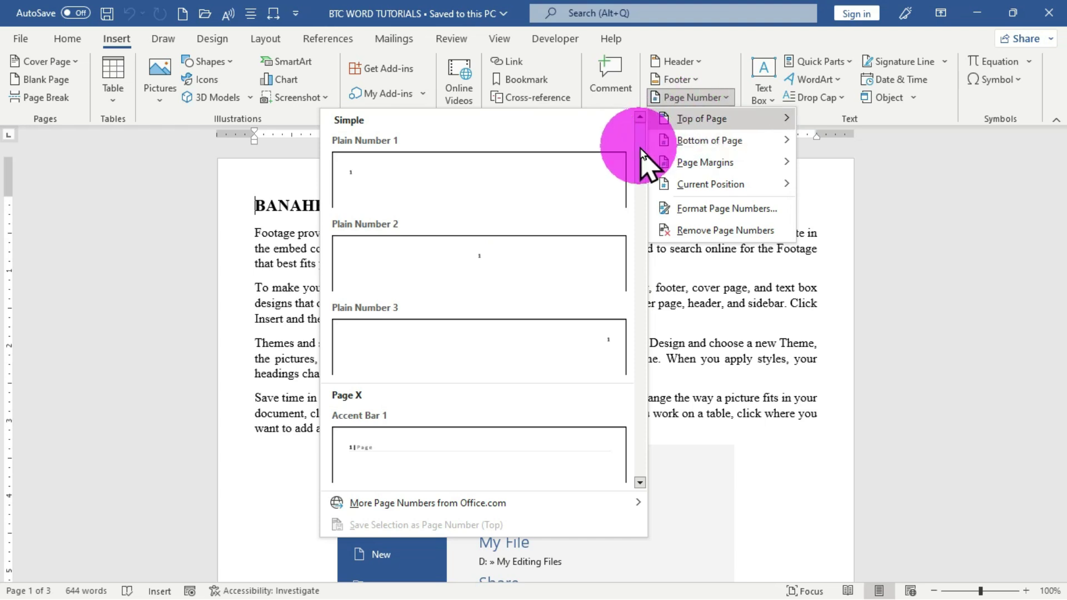
left_click_drag(641, 149, 639, 442)
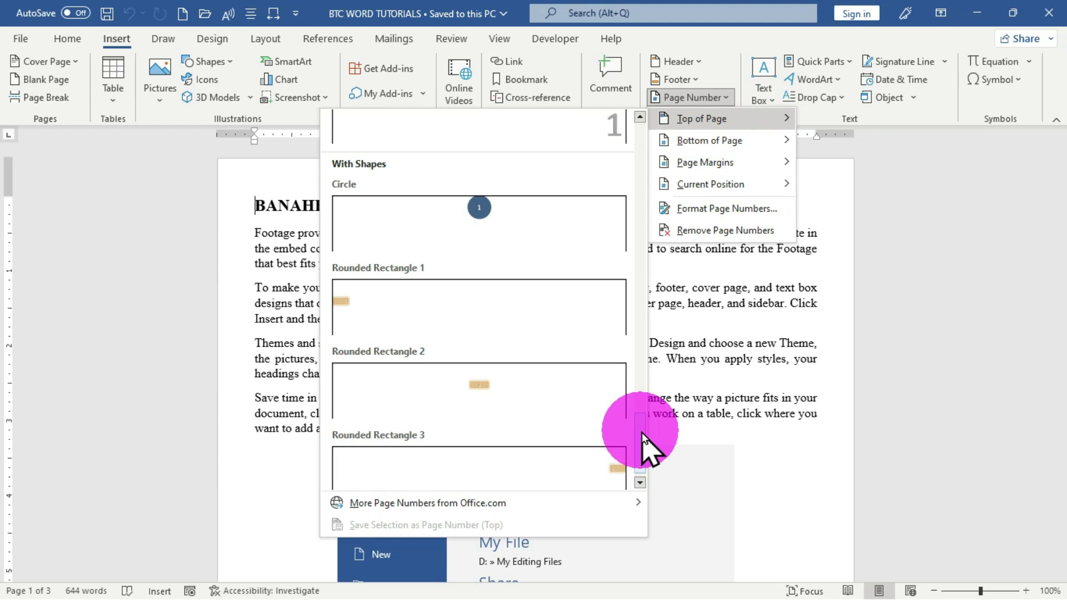
left_click_drag(641, 433, 645, 263)
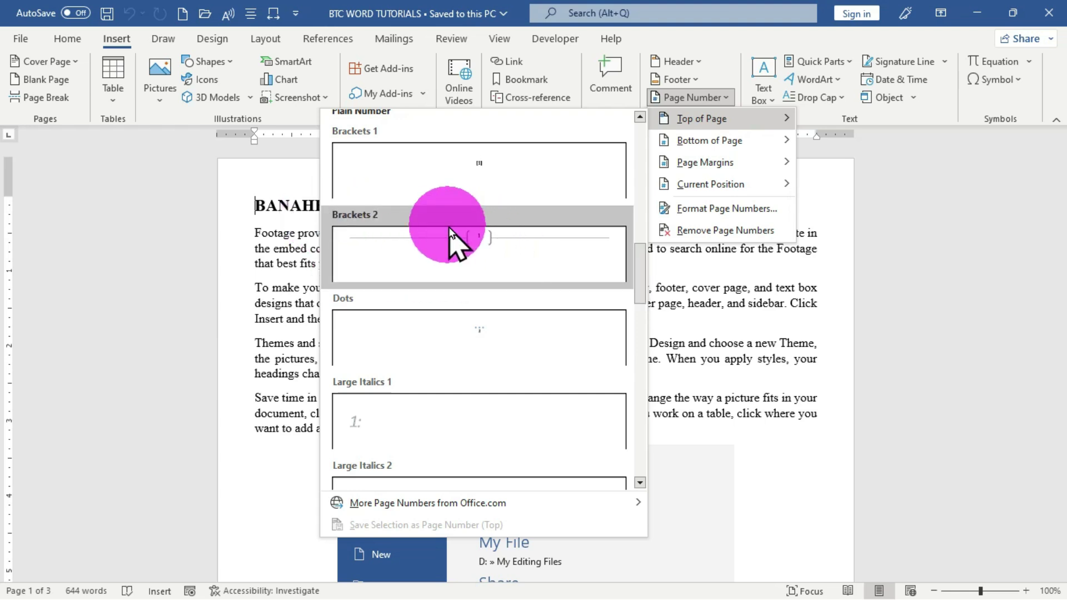
left_click(447, 267)
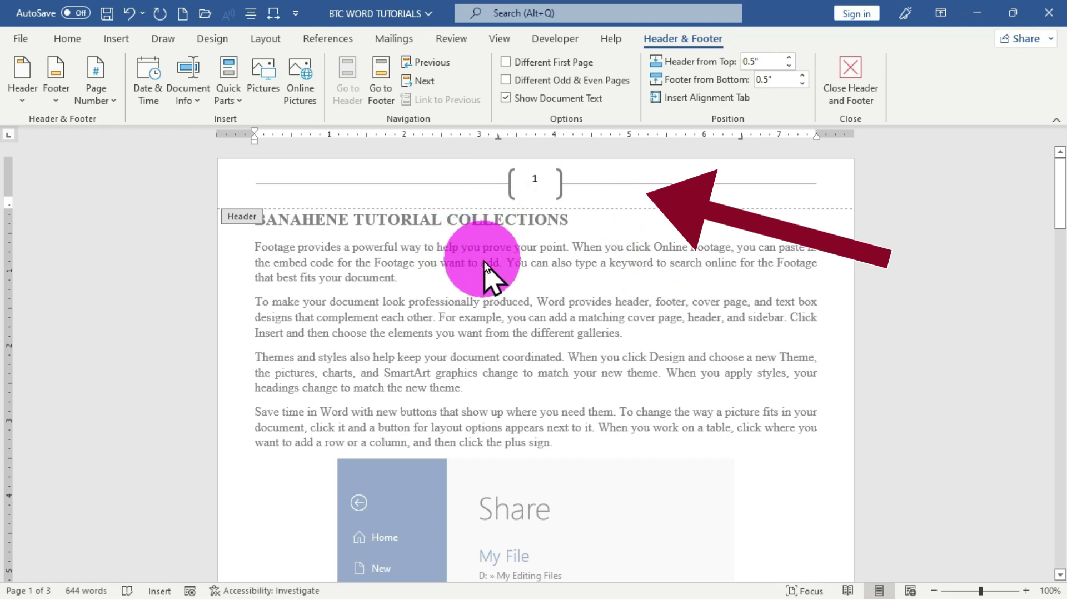
Examine the page numbers in the headers of all pages to check their sequence.
left_click_drag(1061, 190, 1063, 317)
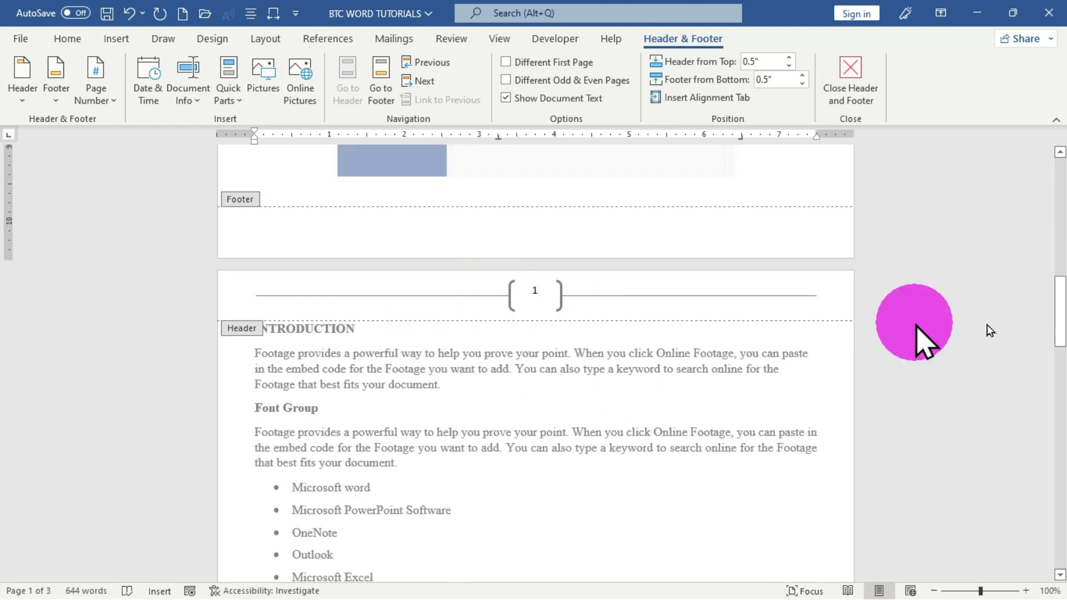
left_click_drag(1060, 302, 1060, 438)
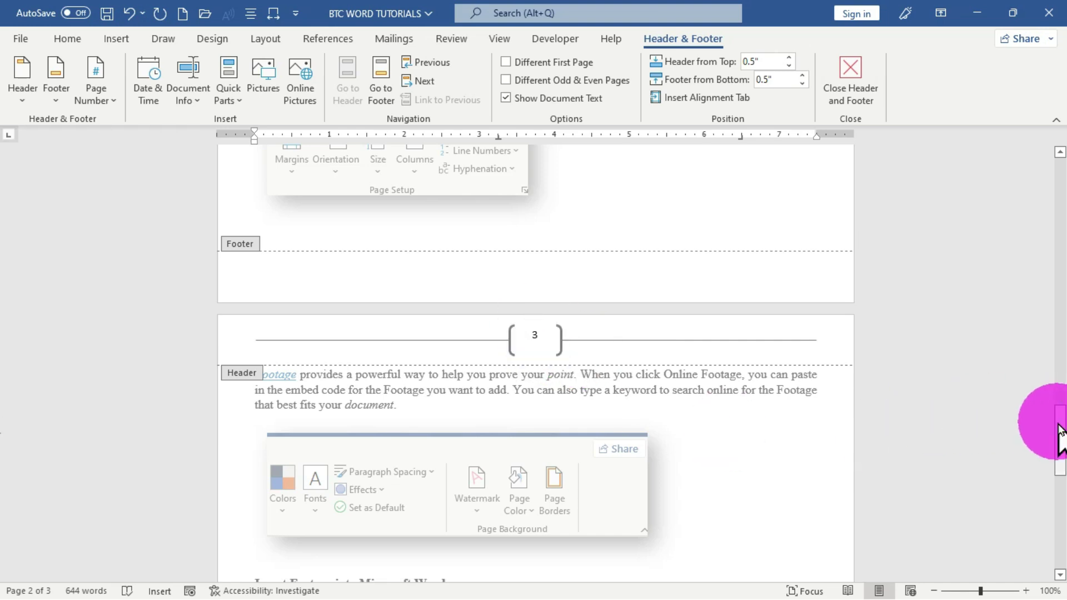
left_click_drag(1060, 423, 1059, 305)
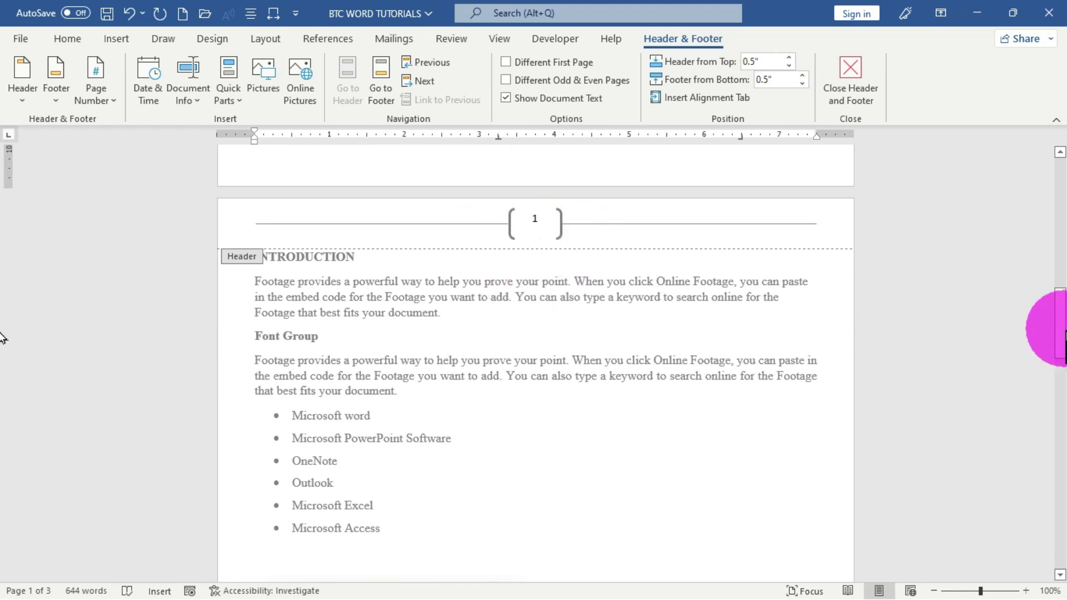
left_click_drag(1058, 327, 1059, 171)
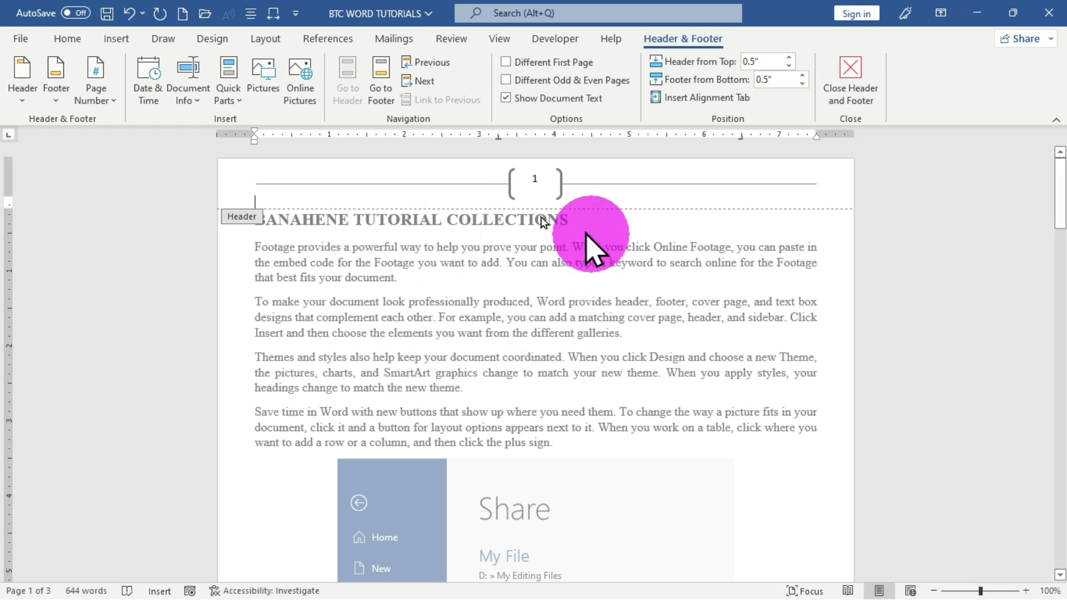
scroll(525, 383, "down", 3)
scroll(522, 425, "down", 12)
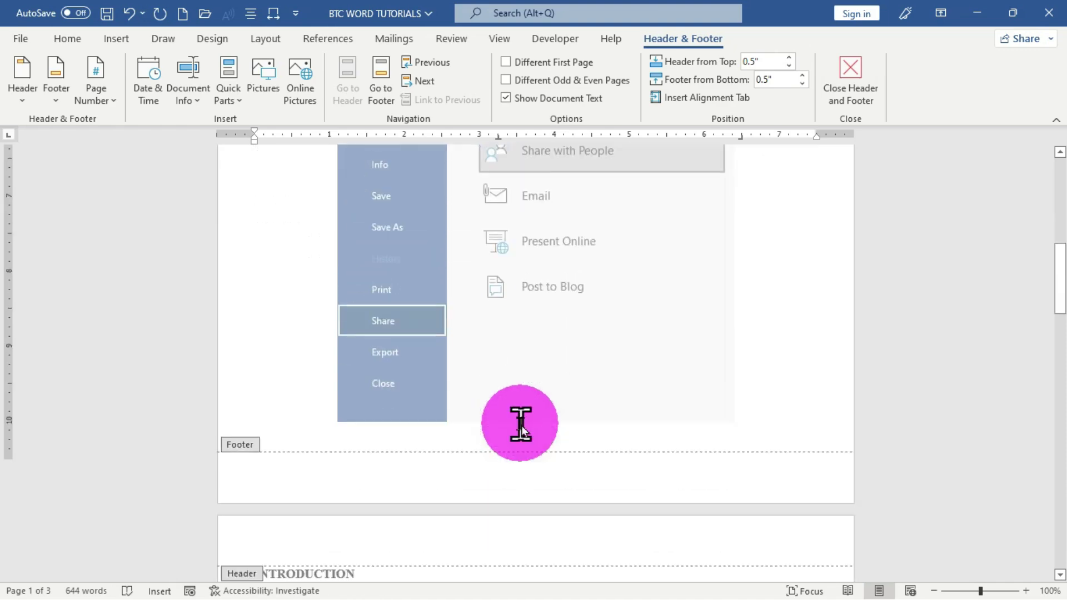
scroll(606, 417, "down", 12)
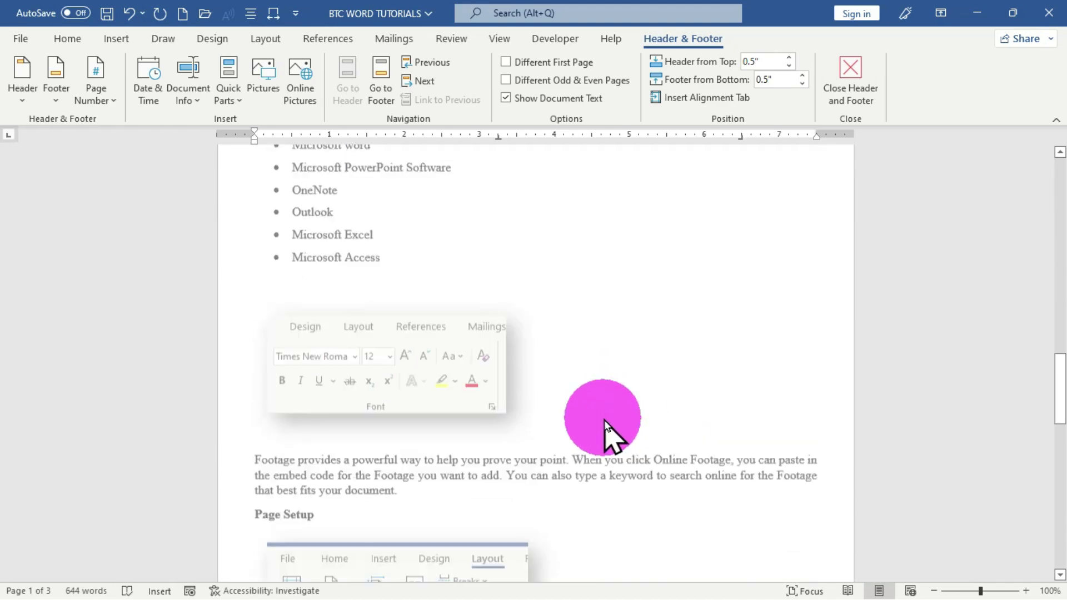
scroll(489, 528, "down", 3)
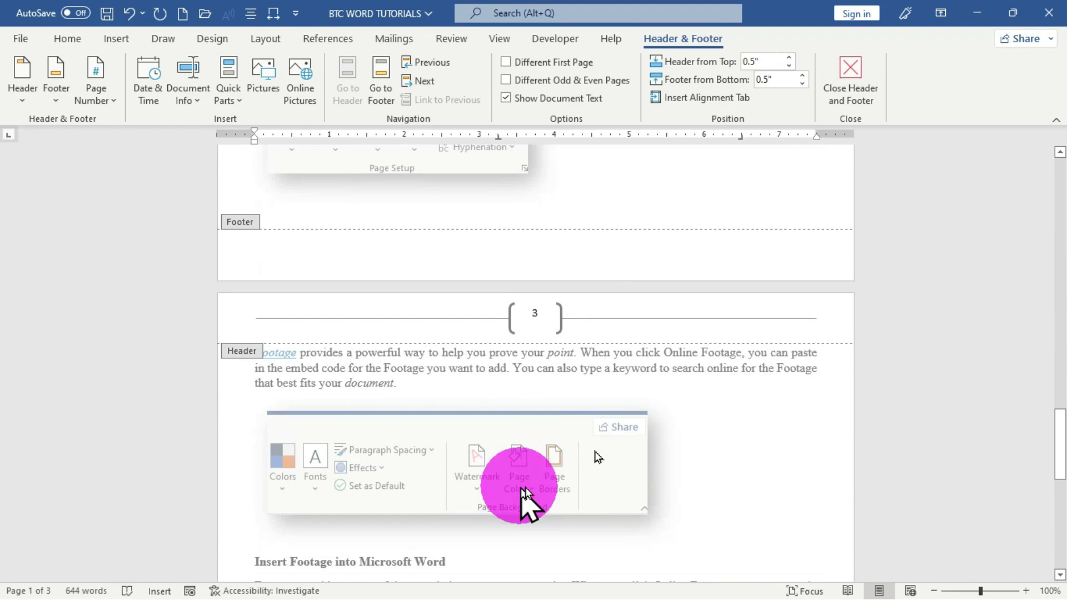
scroll(577, 444, "up", 20)
scroll(578, 445, "down", 1)
scroll(578, 444, "up", 1)
scroll(578, 444, "down", 18)
scroll(577, 441, "up", 12)
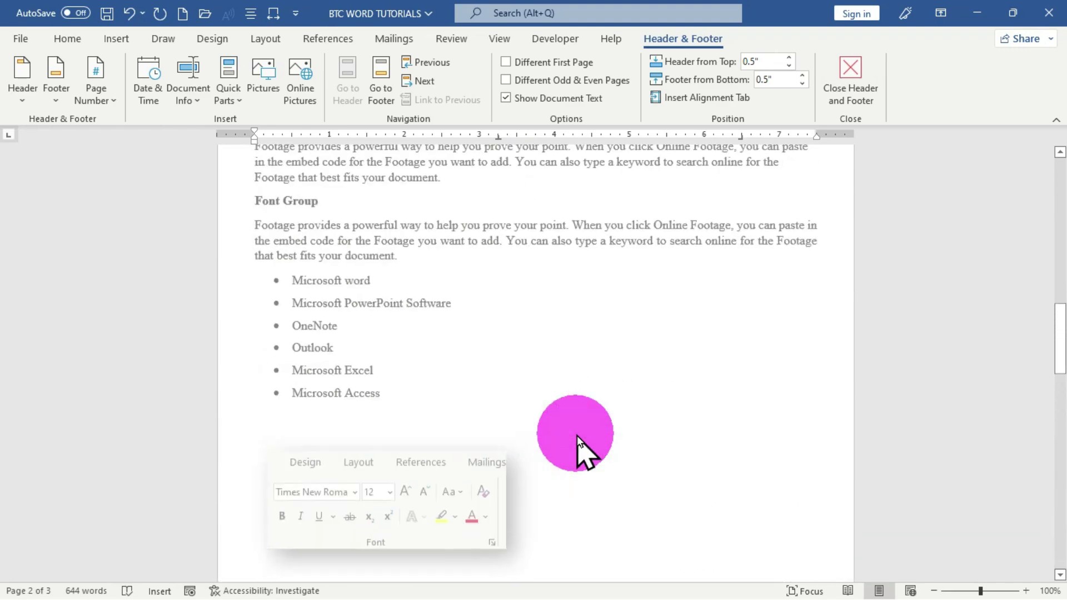
scroll(618, 482, "up", 1)
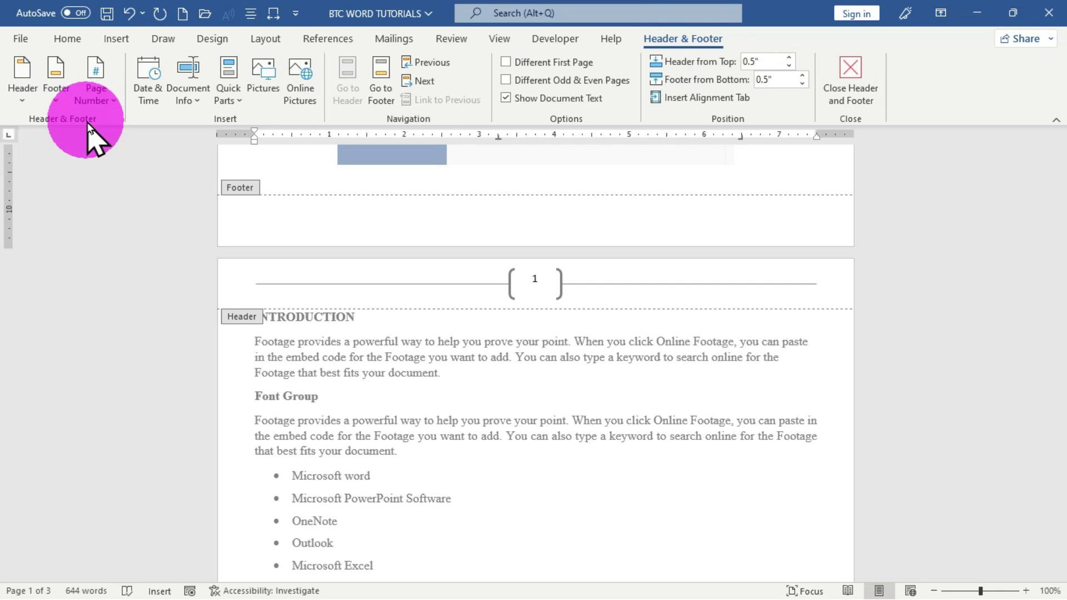
Format the page numbers to start at 1 instead of continuing from the previous section, and leave header editing.
left_click(115, 101)
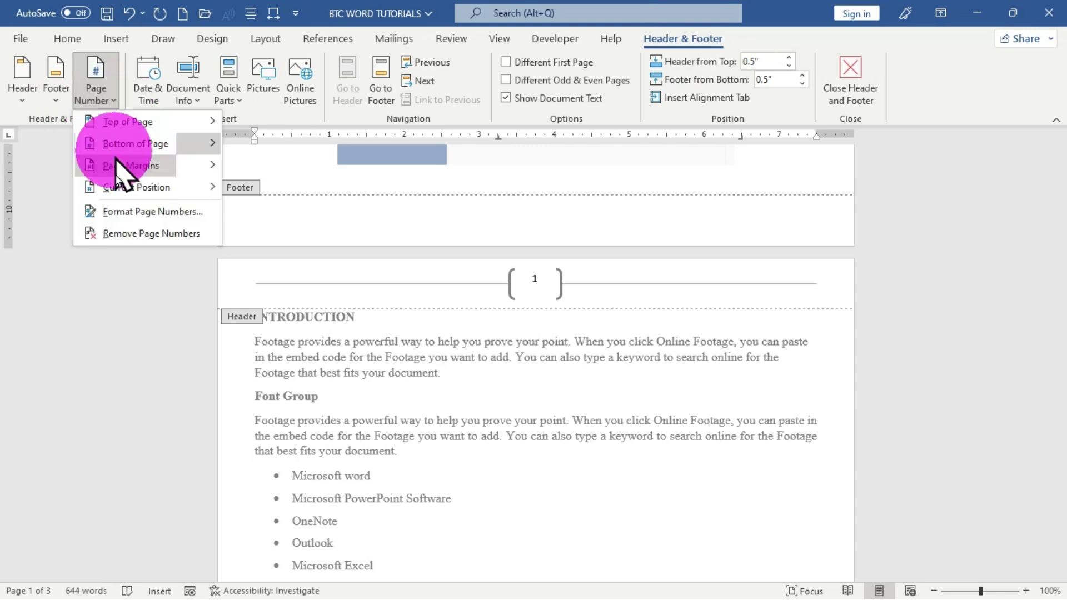
left_click(169, 212)
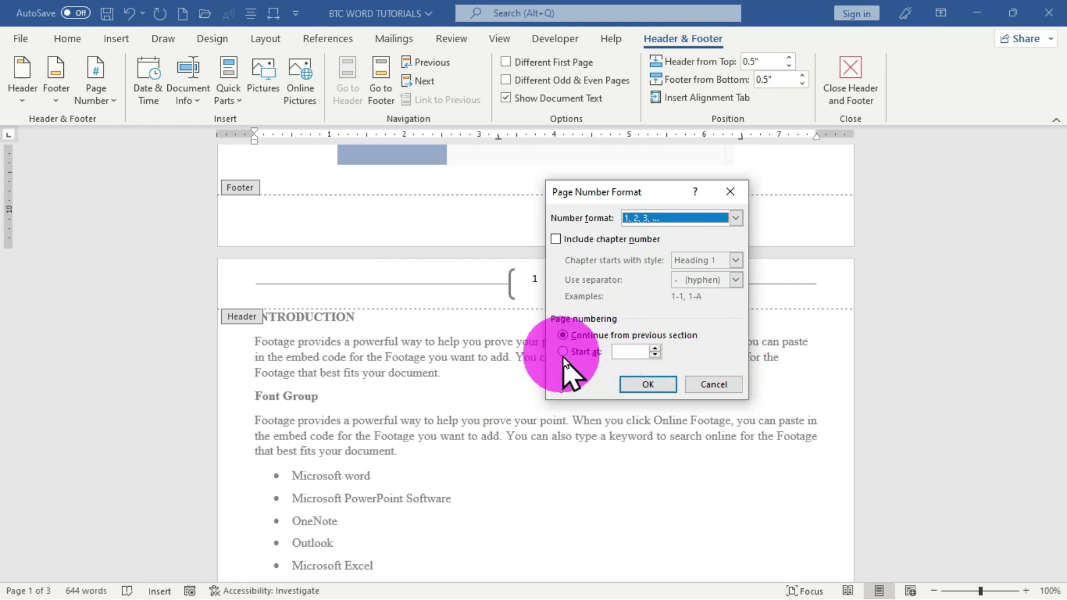
left_click(563, 356)
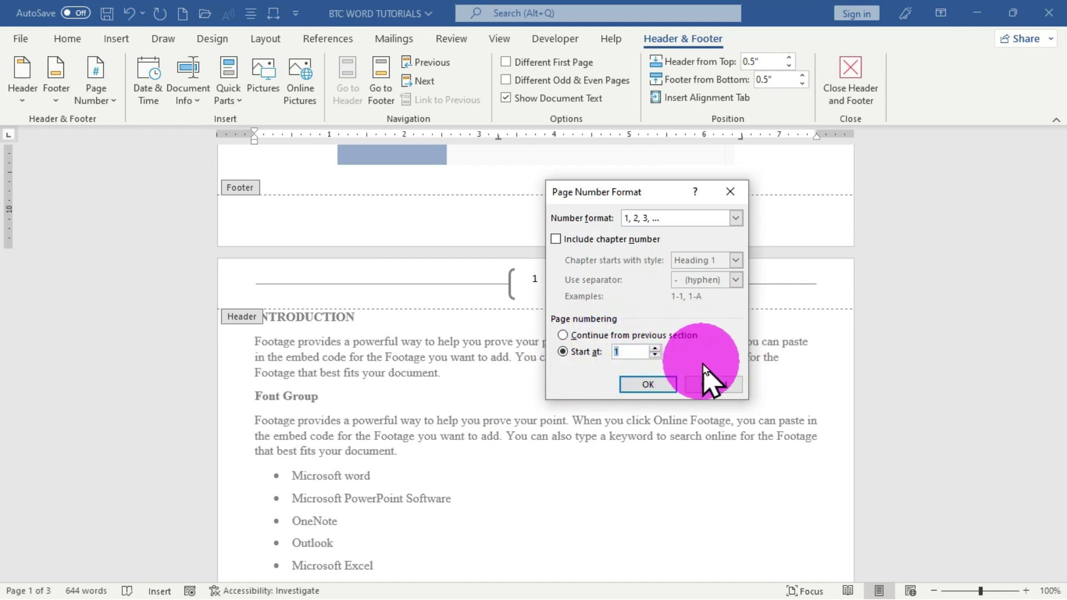
left_click(649, 384)
scroll(669, 410, "down", 10)
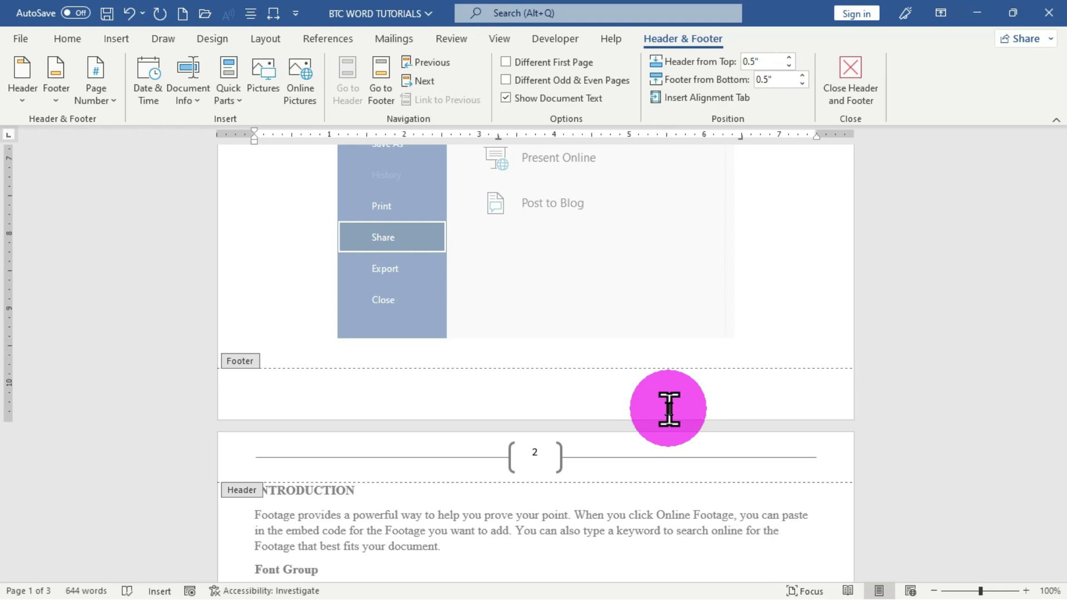
left_click_drag(1058, 298, 1059, 167)
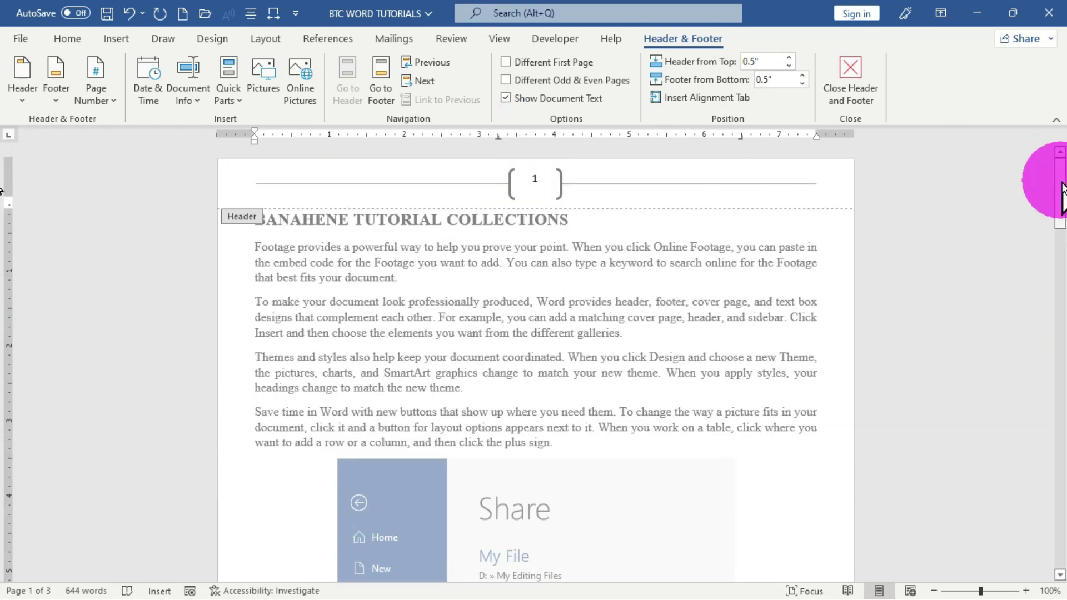
left_click_drag(1059, 178, 1060, 465)
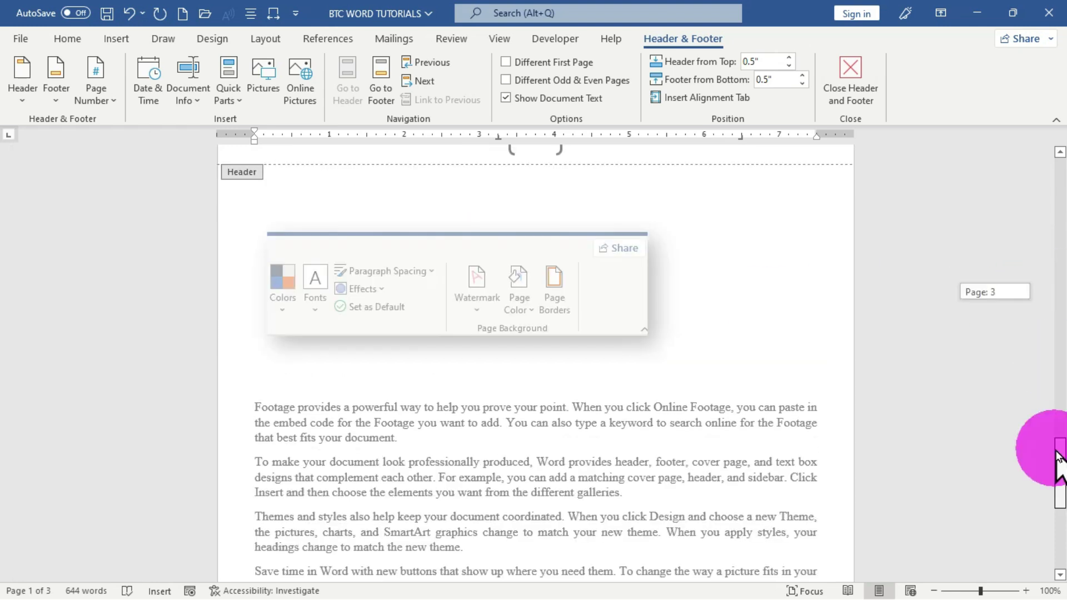
scroll(583, 300, "up", 1)
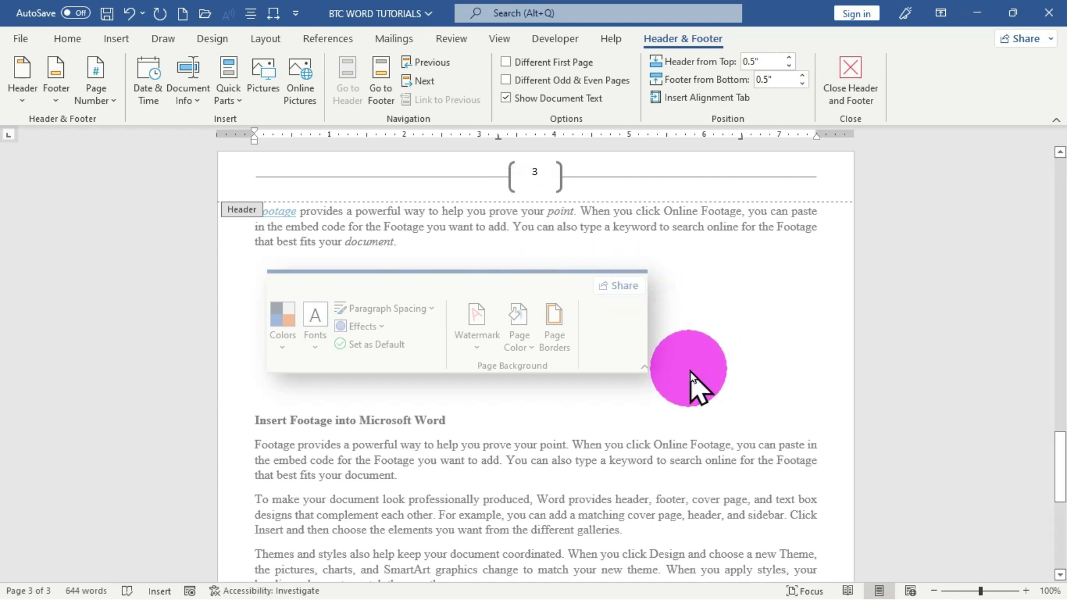
scroll(662, 426, "up", 3)
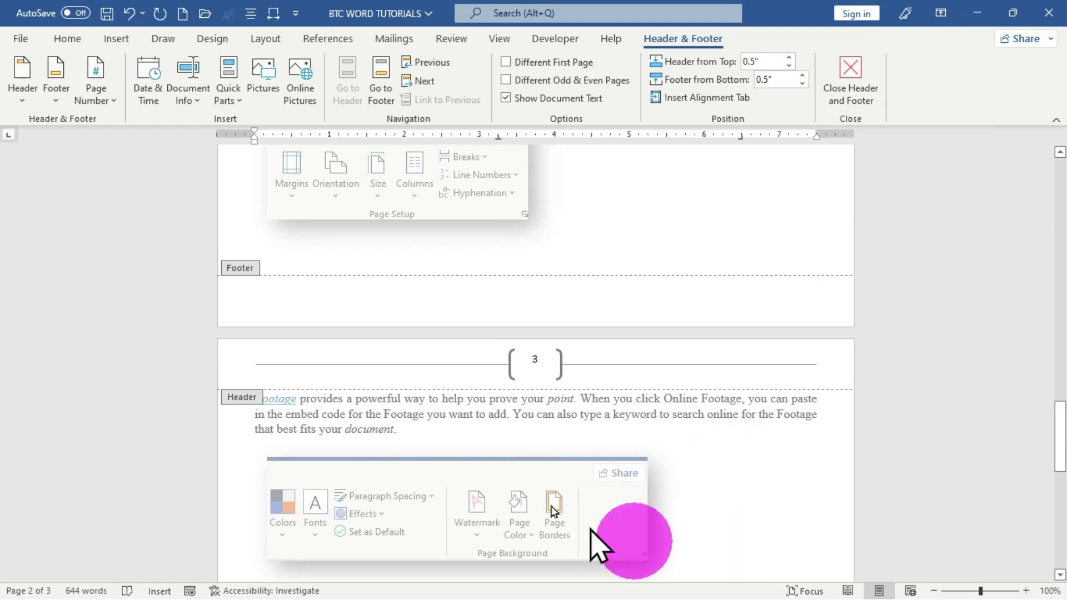
double_click(689, 491)
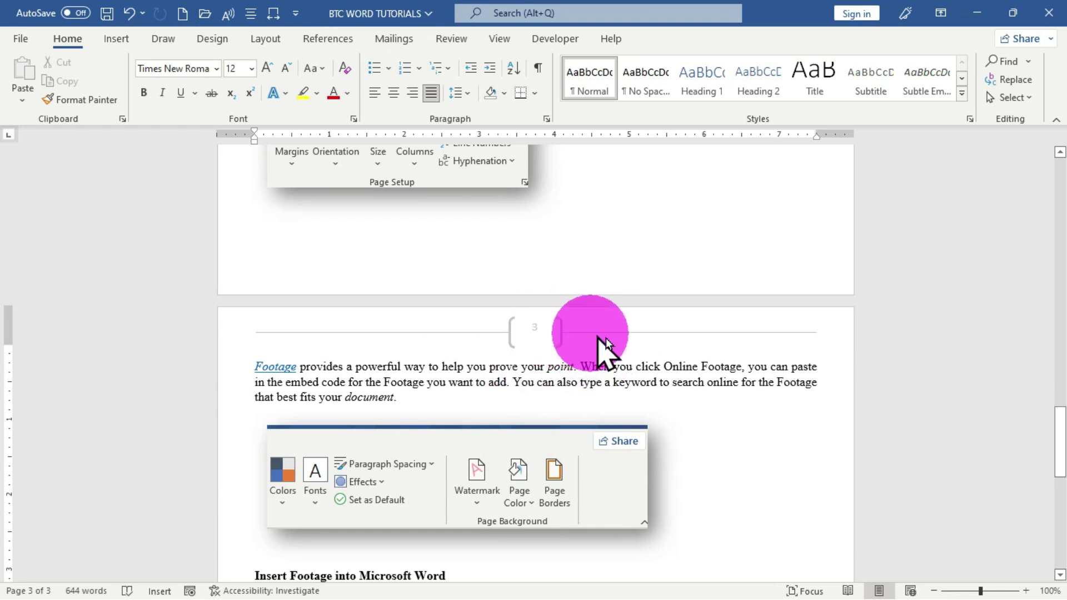
Reopen the header on the third page and remove the page numbers.
double_click(553, 333)
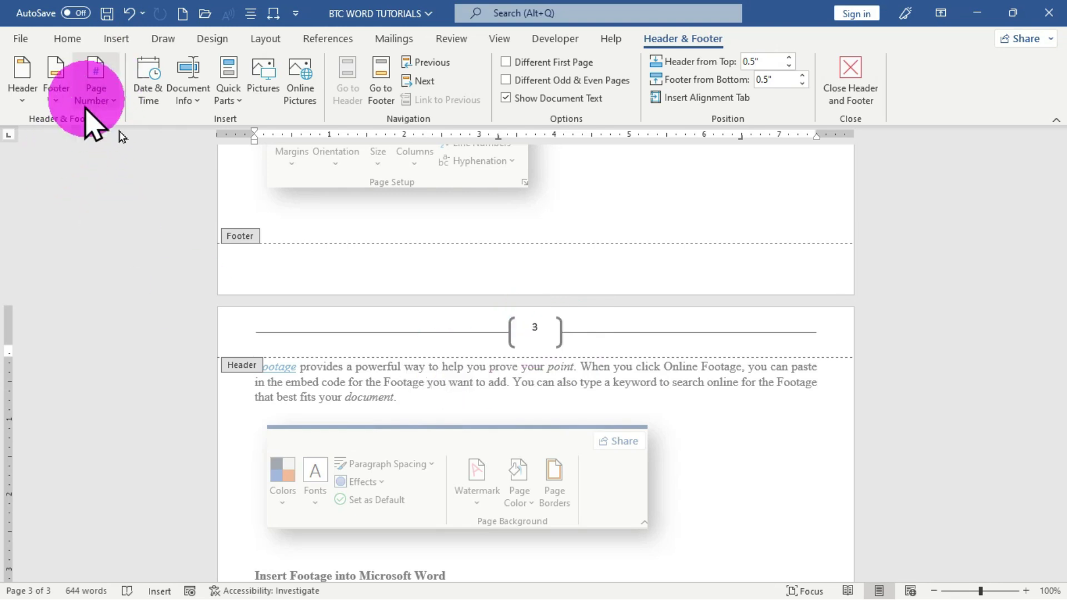
left_click(111, 102)
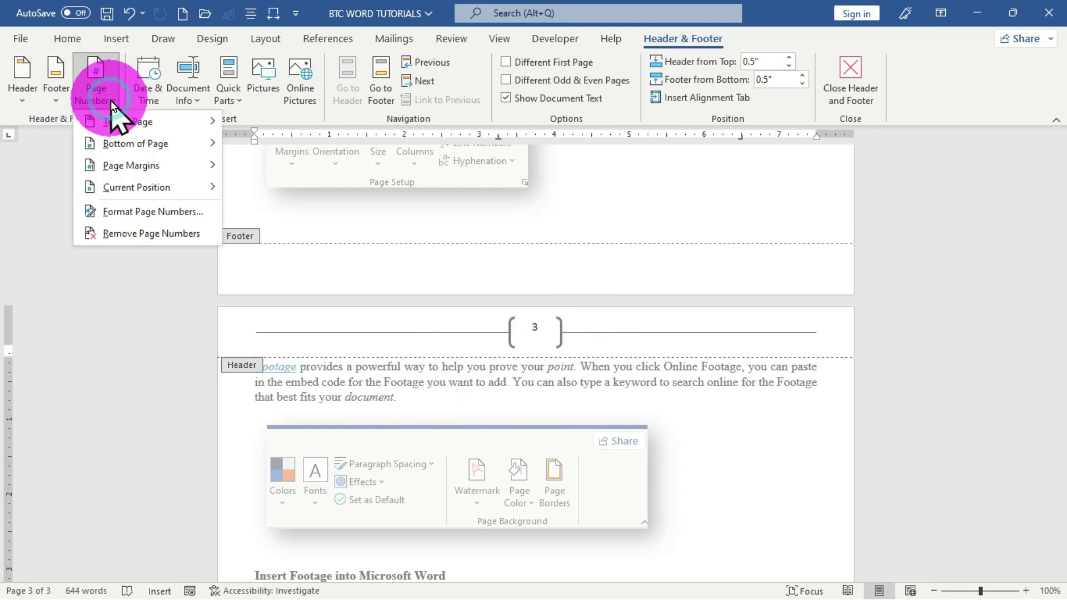
left_click(133, 235)
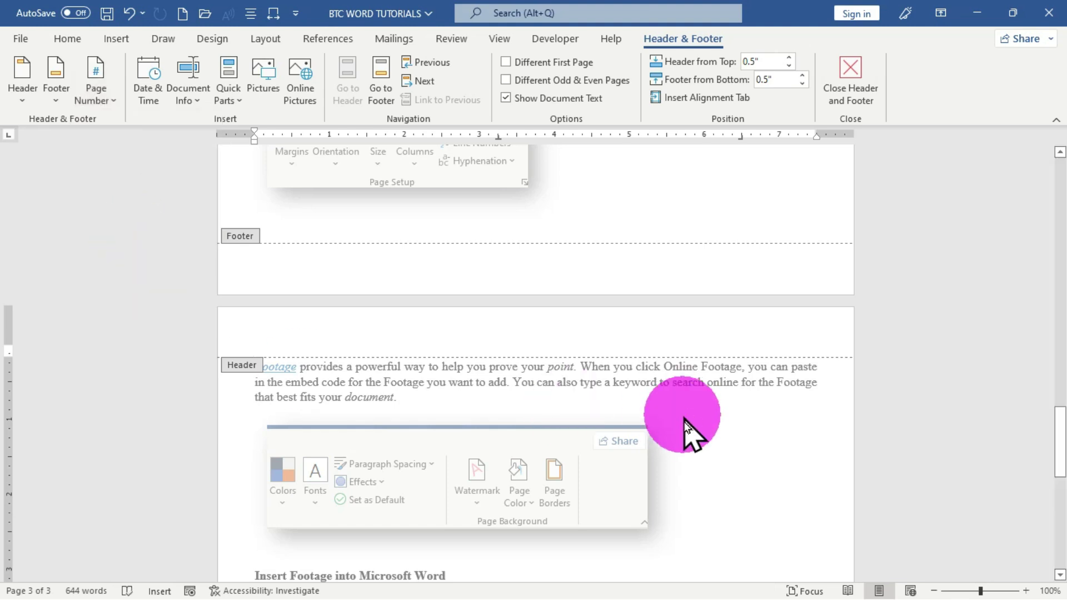
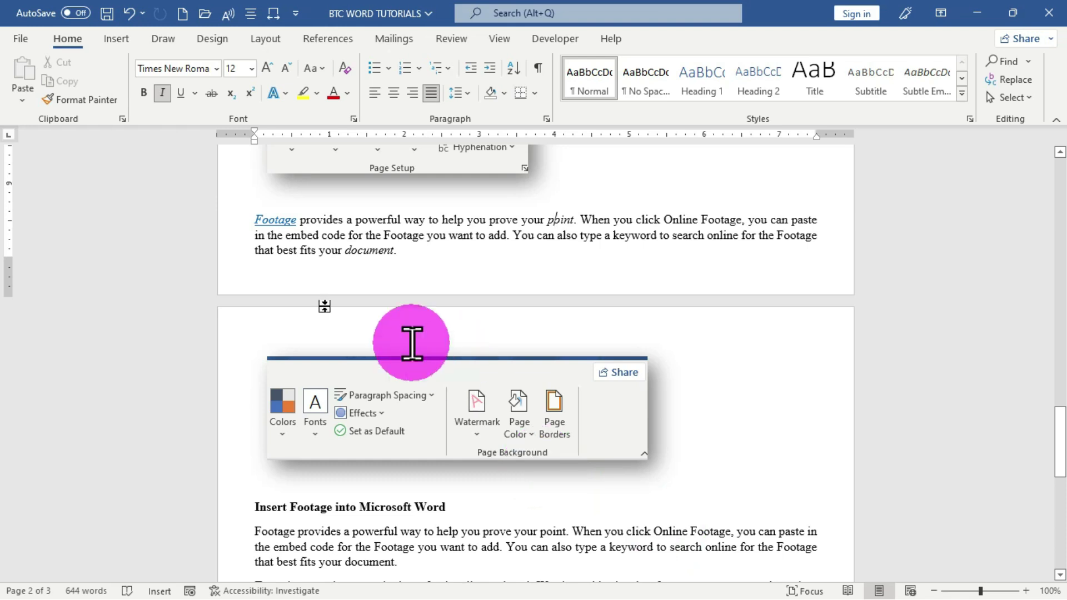
Insert page numbers at the bottom of the page using the Bold Numbers 2 design, and leave footer editing.
left_click(123, 42)
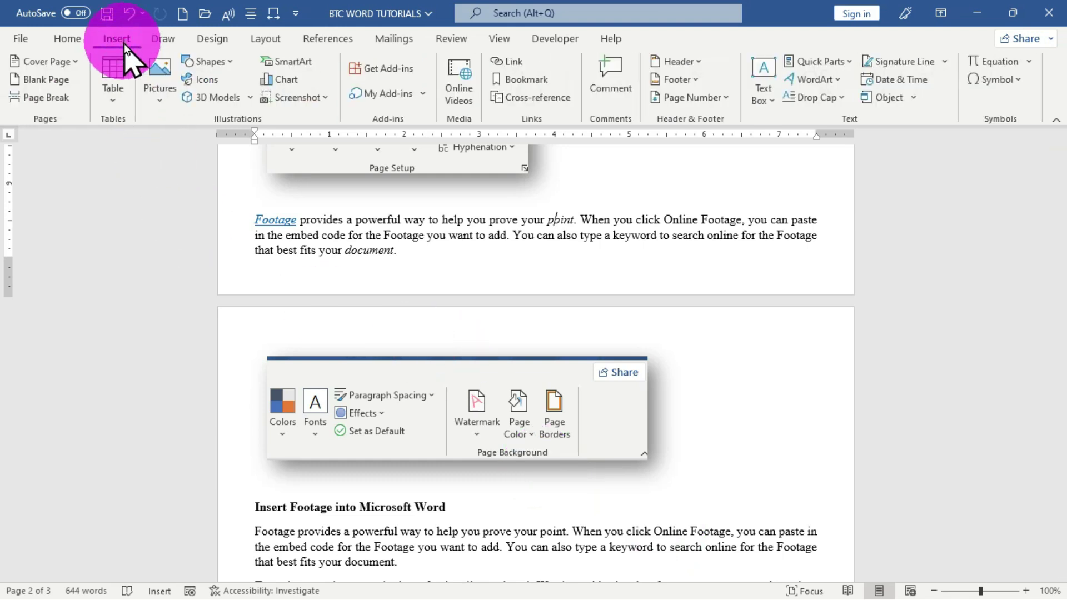
left_click(717, 99)
mouse_move(708, 142)
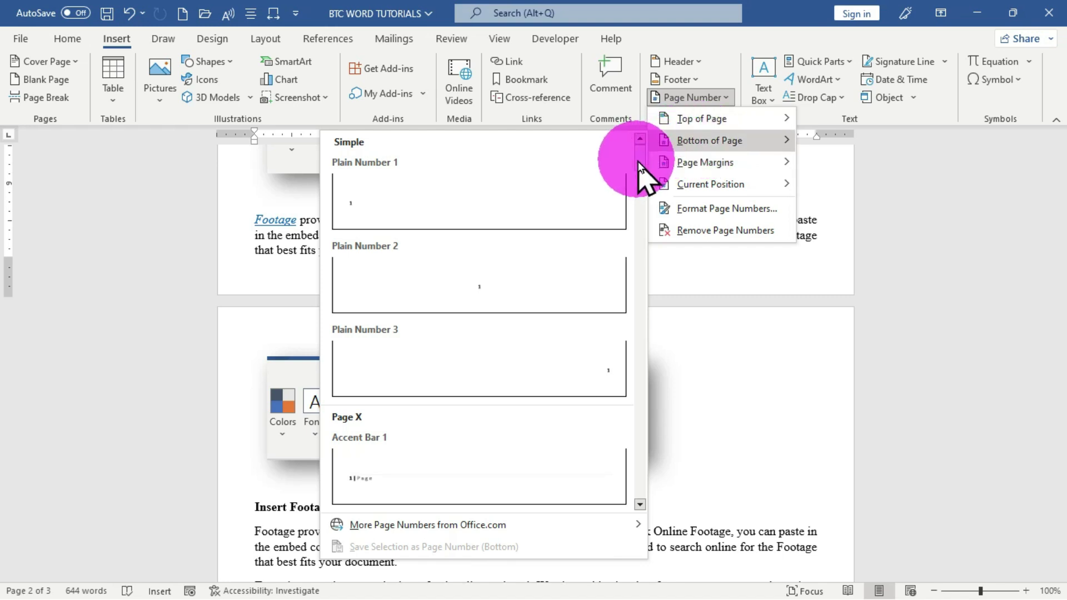
left_click_drag(639, 164, 643, 222)
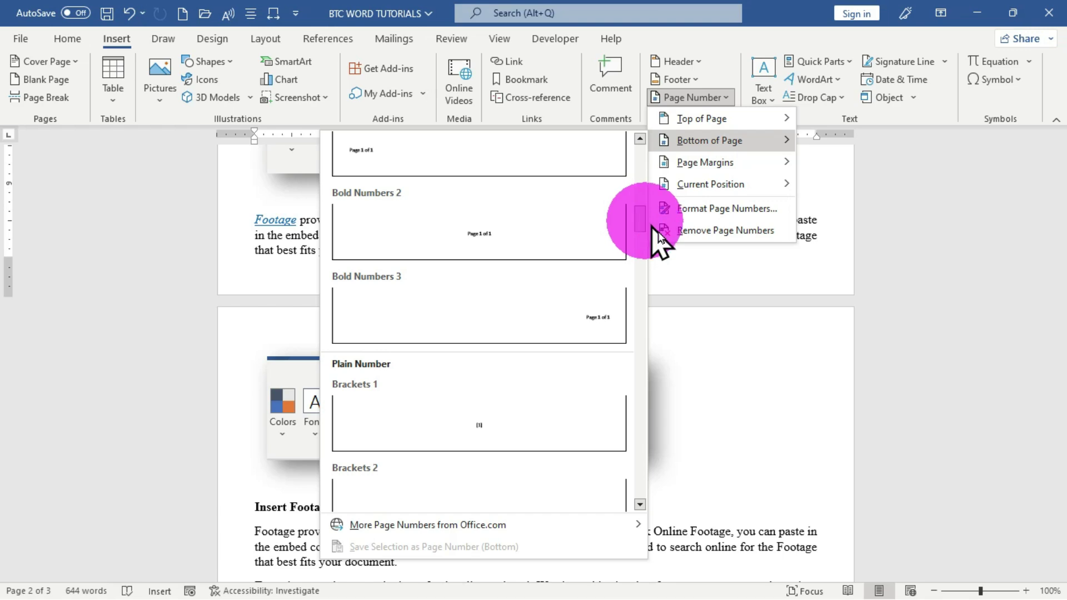
left_click(483, 231)
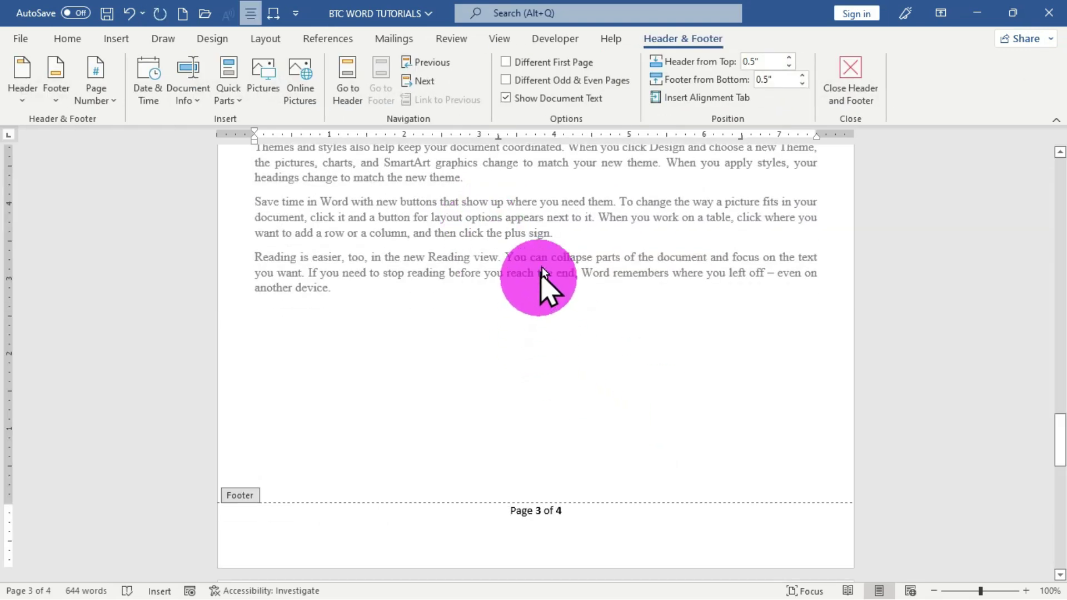
left_click(849, 79)
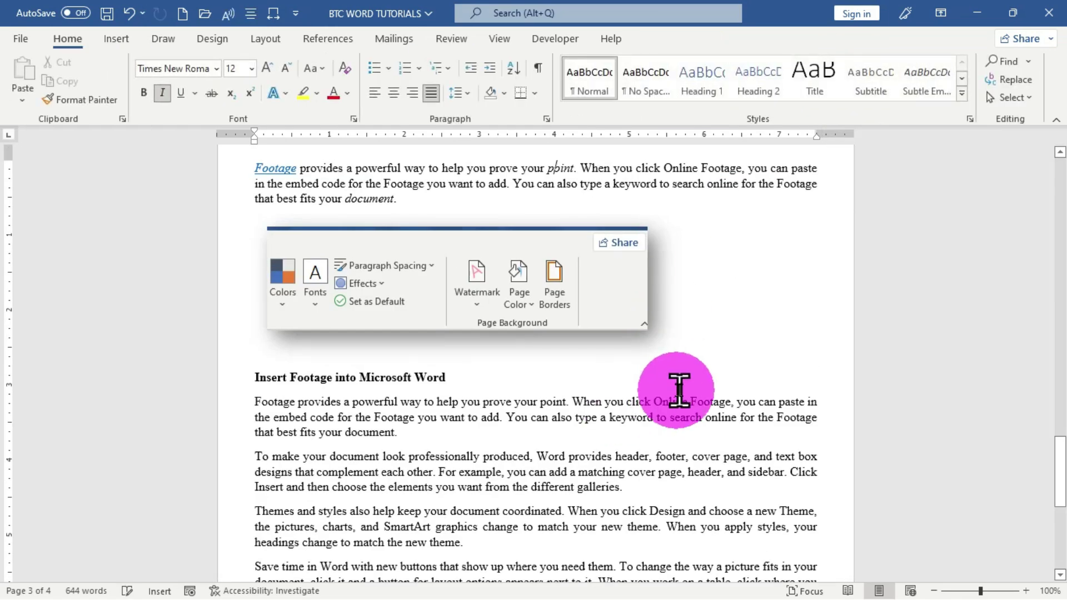
Examine the page numbers in the footers from the first page to the last to check their sequence.
left_click_drag(1062, 466, 1042, 136)
scroll(532, 347, "down", 12)
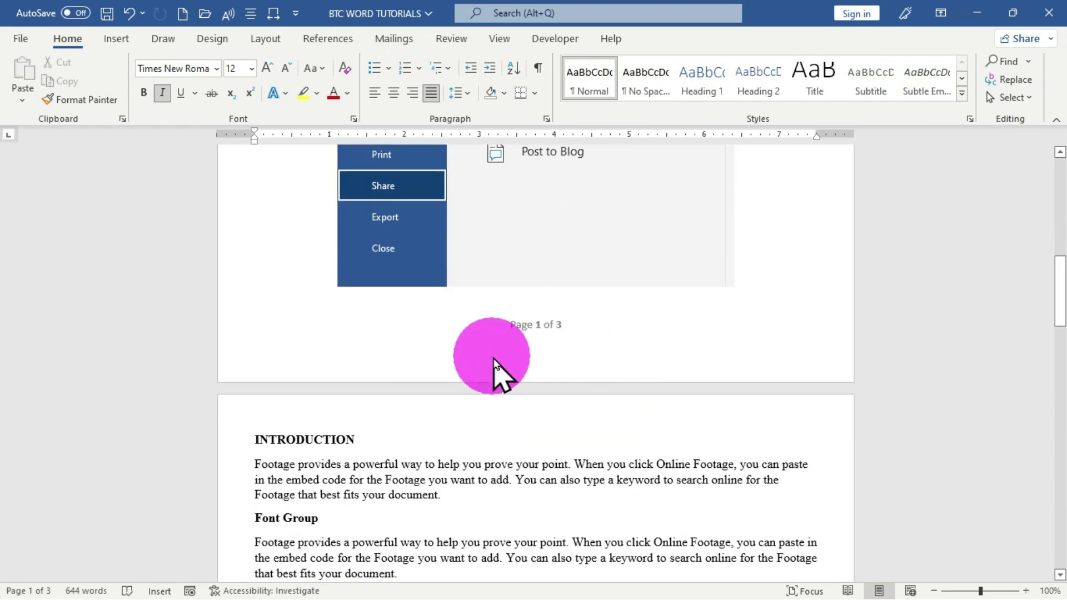
scroll(596, 413, "down", 14)
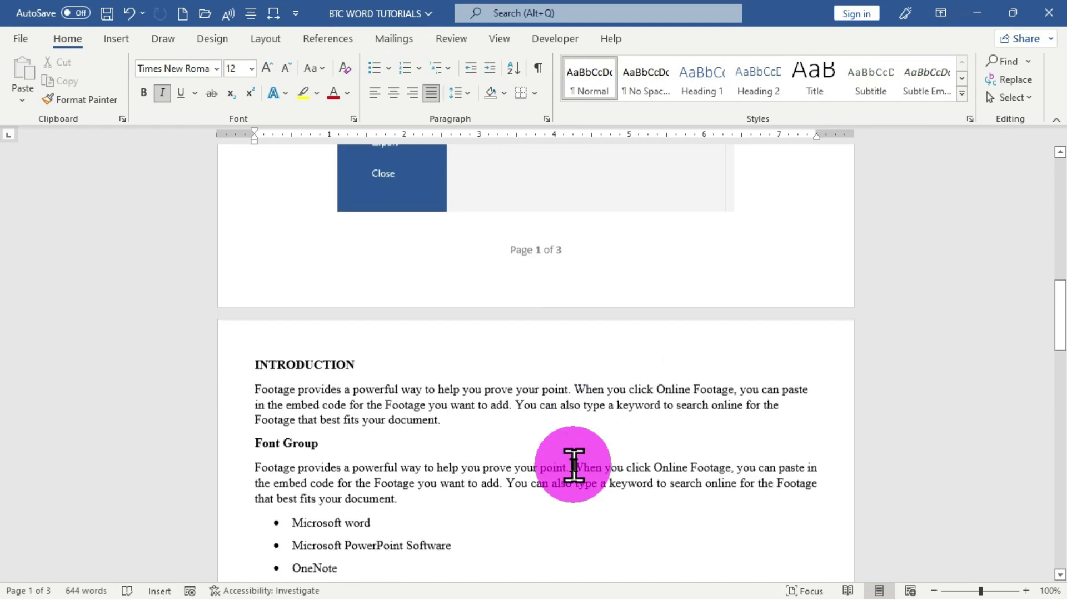
scroll(573, 464, "down", 1)
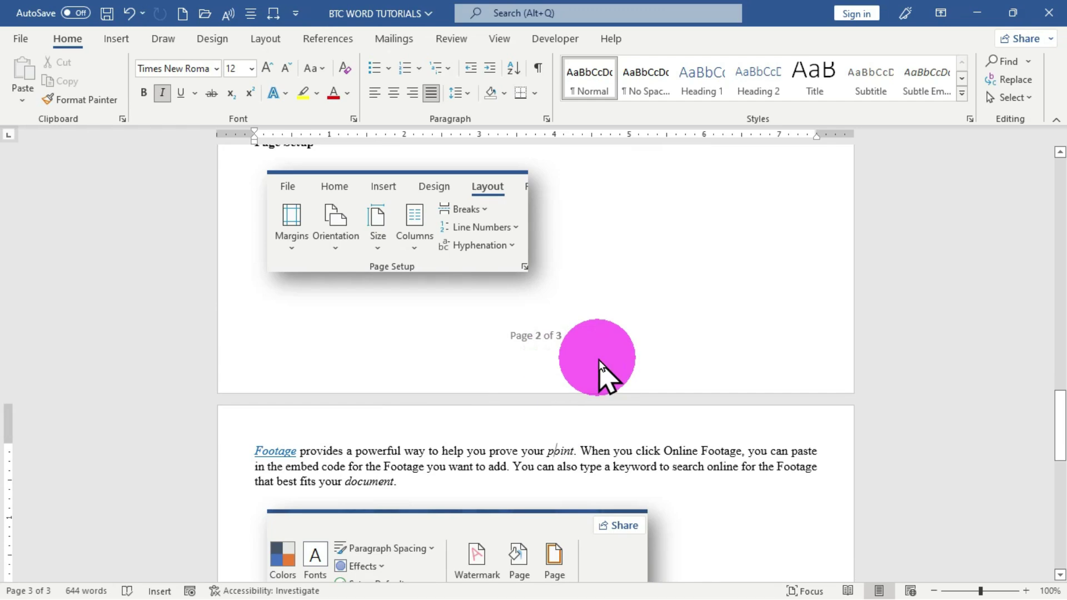
scroll(600, 366, "down", 4)
scroll(600, 387, "down", 5)
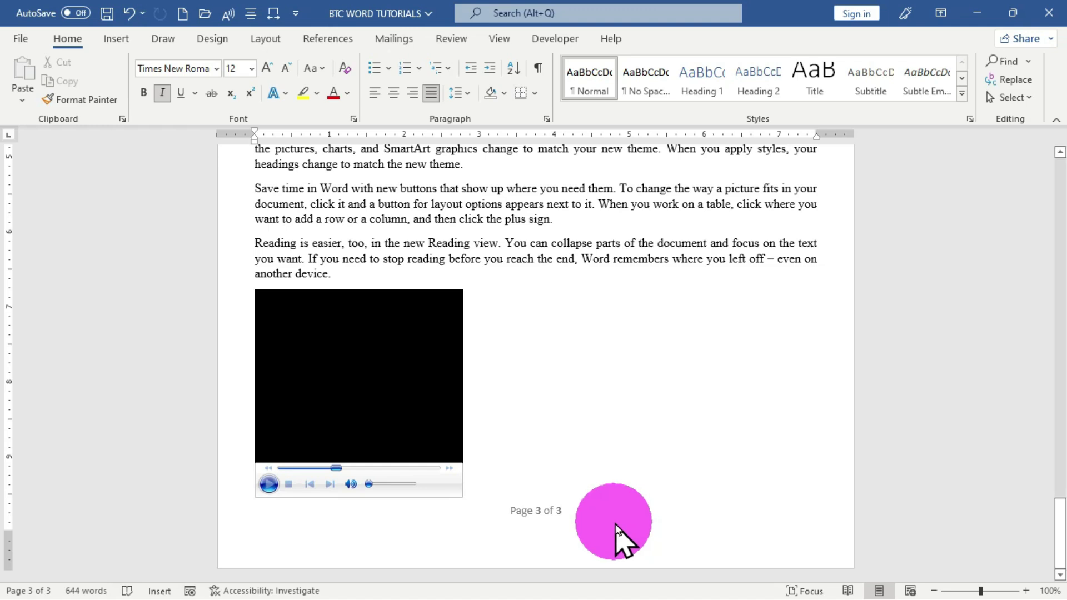
scroll(633, 470, "up", 3)
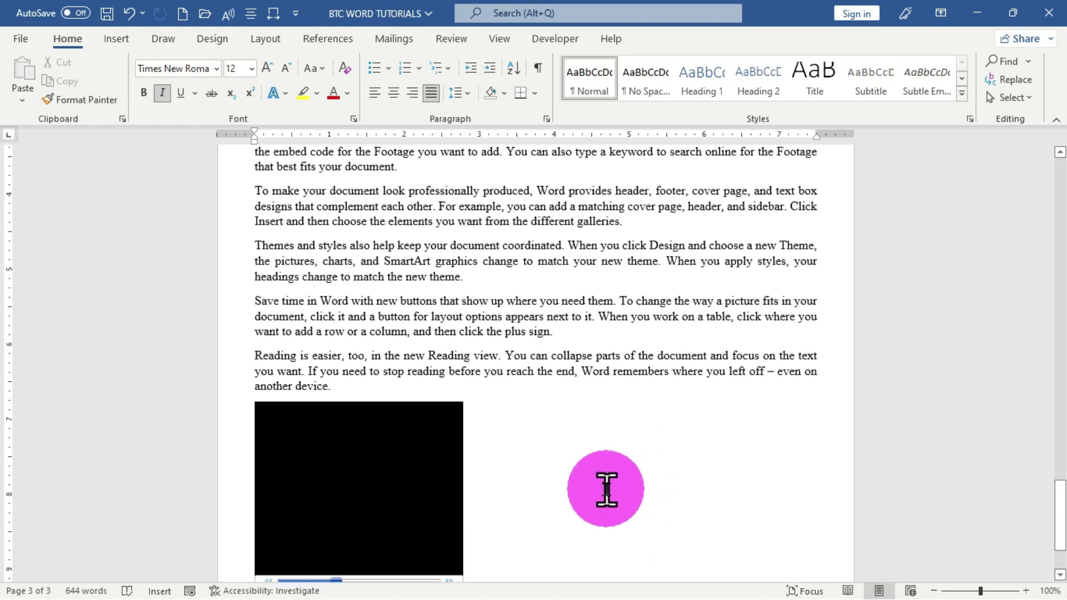
scroll(608, 486, "down", 3)
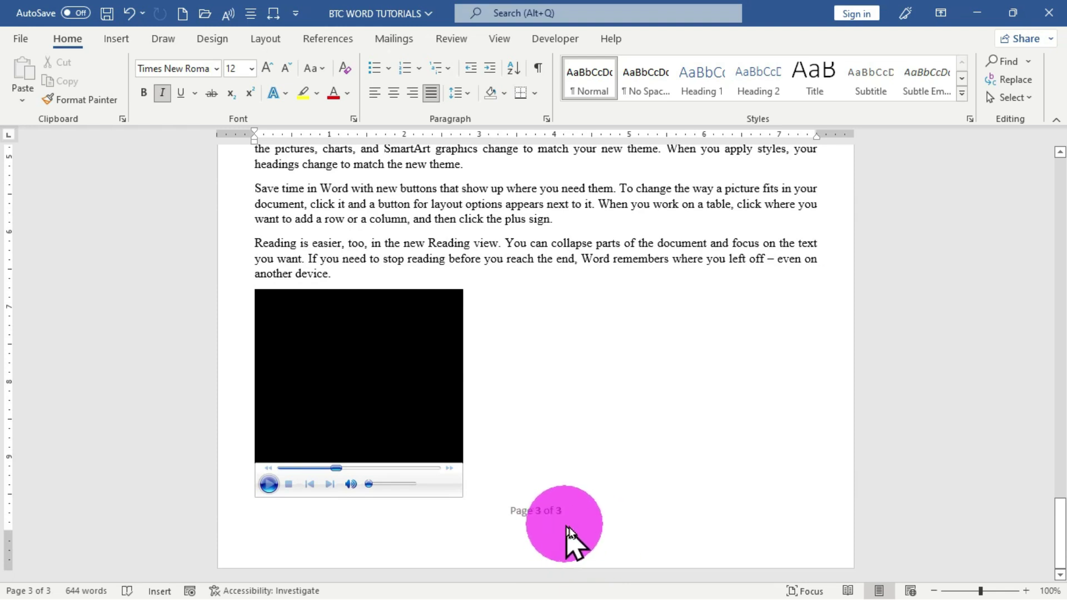
Reopen the footer on the third page, remove the page numbers, and leave footer editing.
double_click(517, 531)
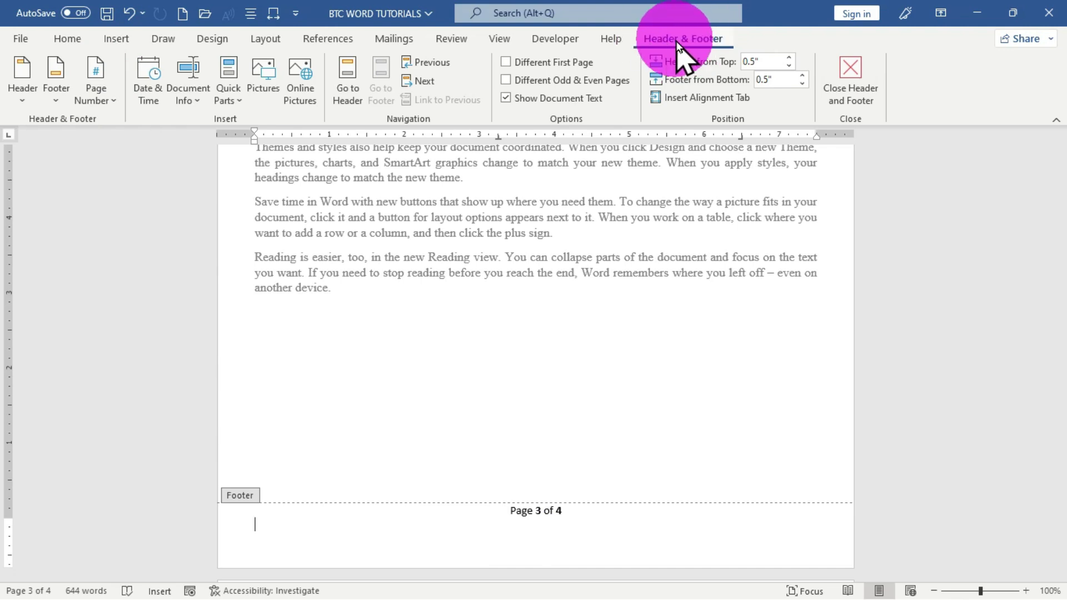
left_click(100, 89)
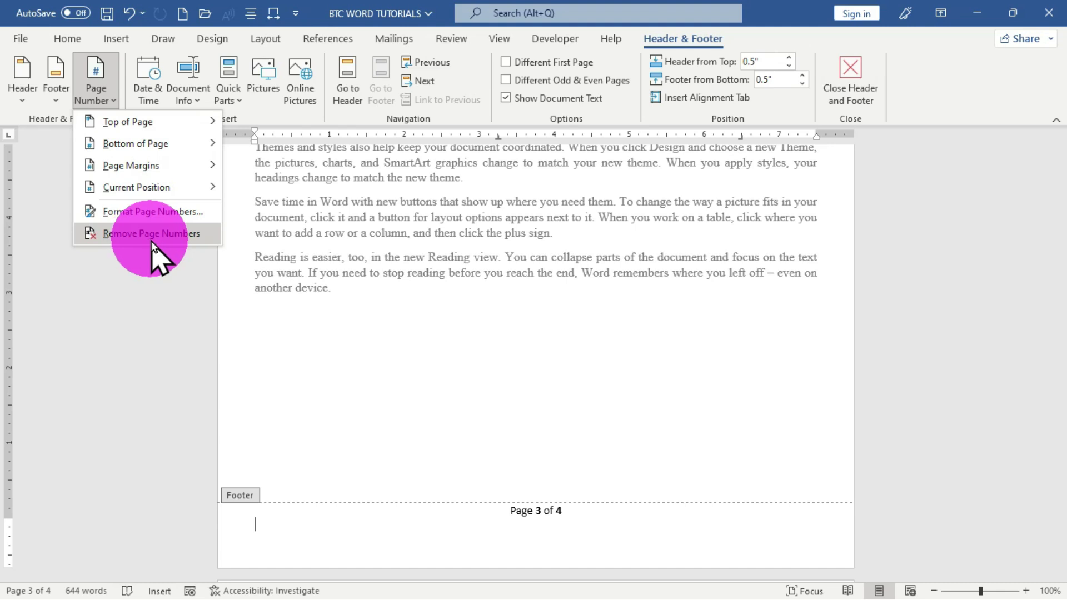
left_click(151, 234)
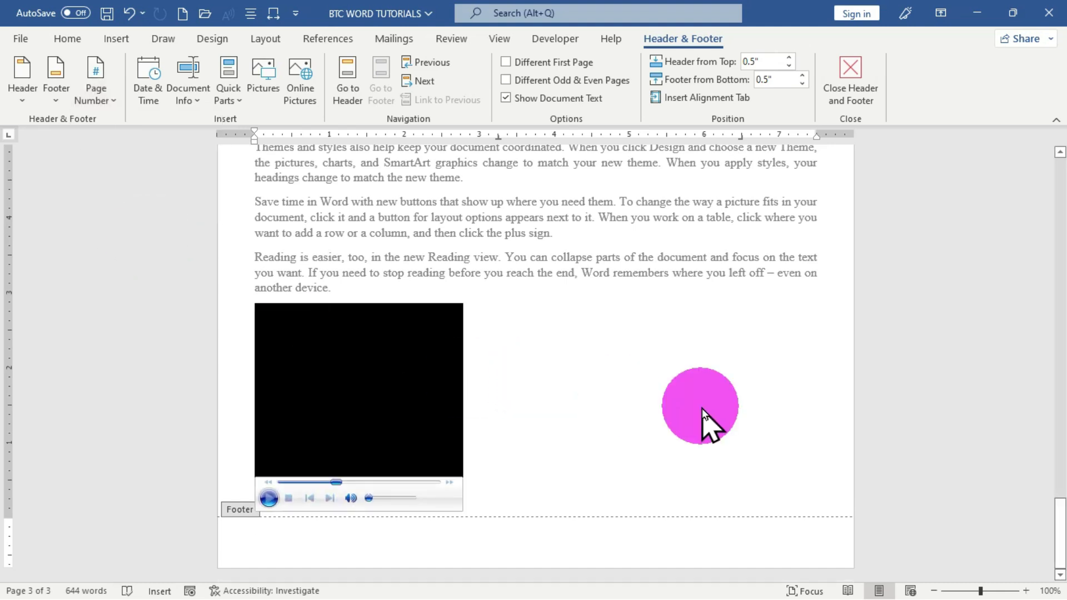
left_click(854, 68)
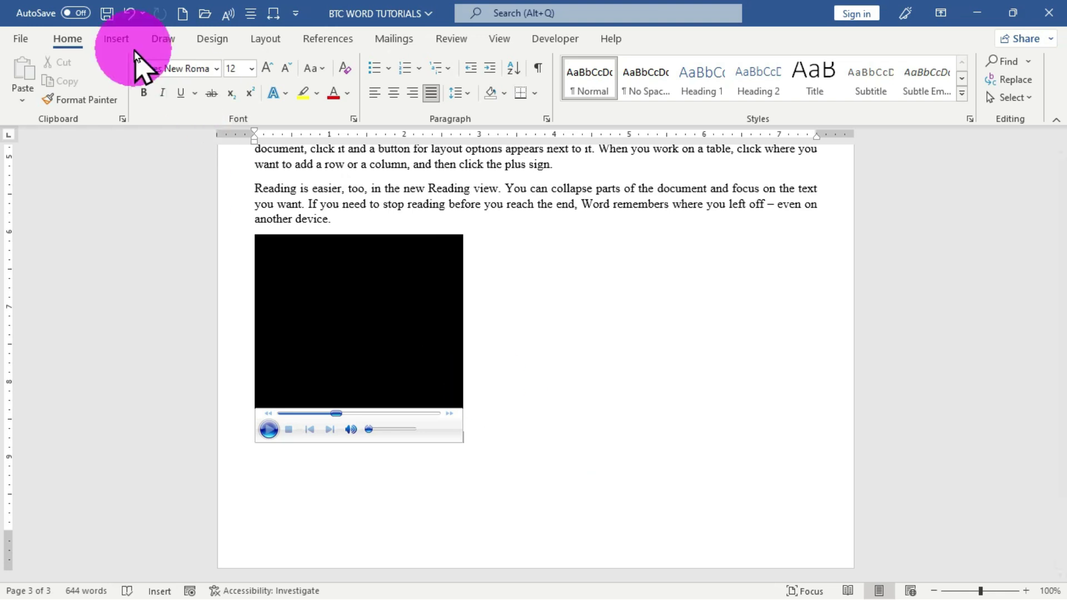
Insert page numbers in the page margins using the Accent Bar, Left design.
left_click(116, 39)
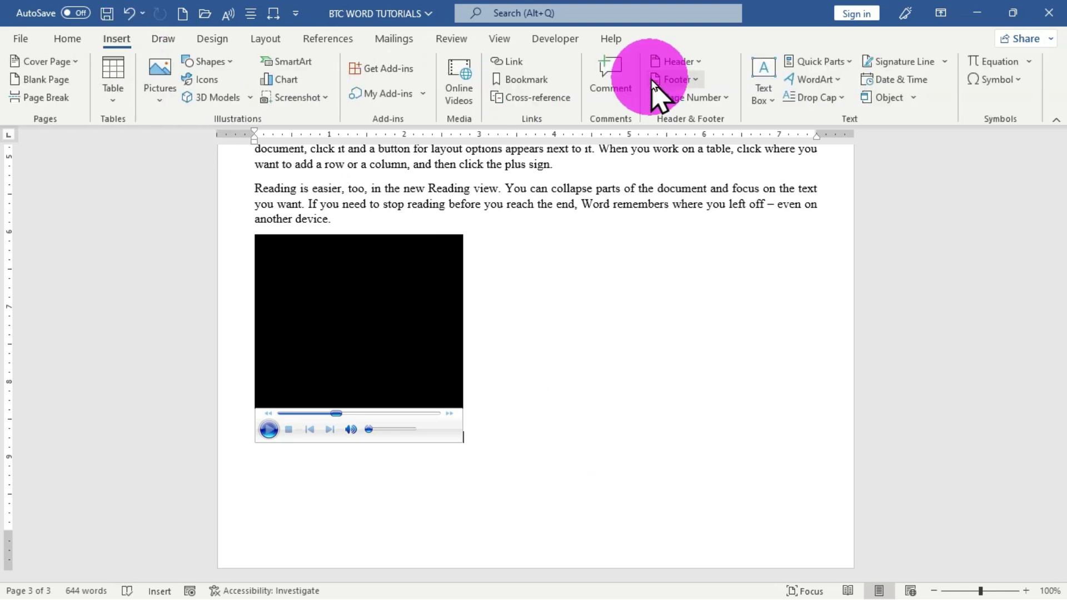
left_click(691, 98)
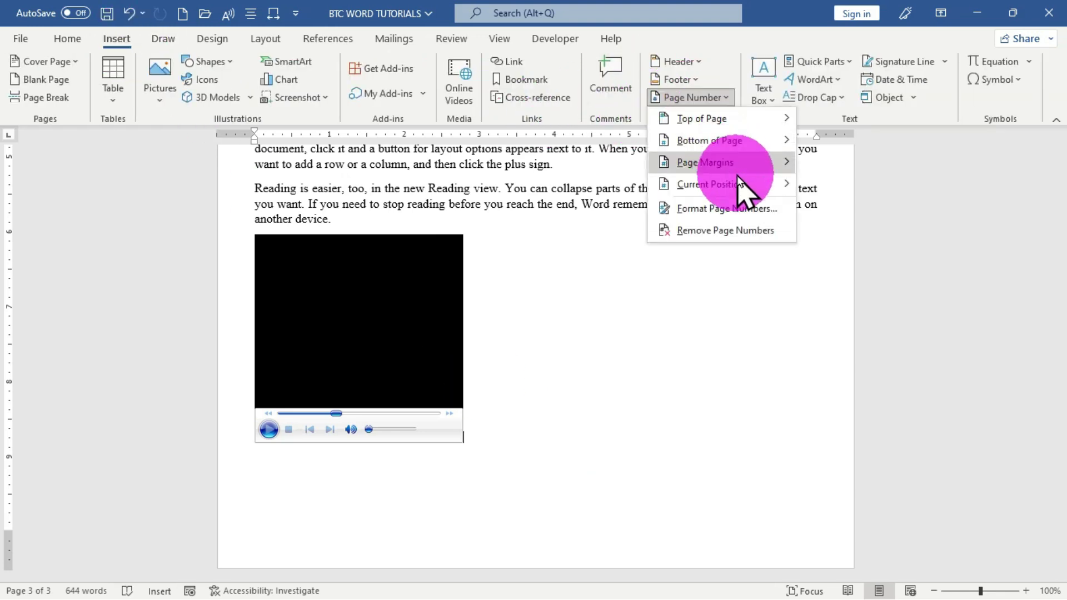
mouse_move(736, 172)
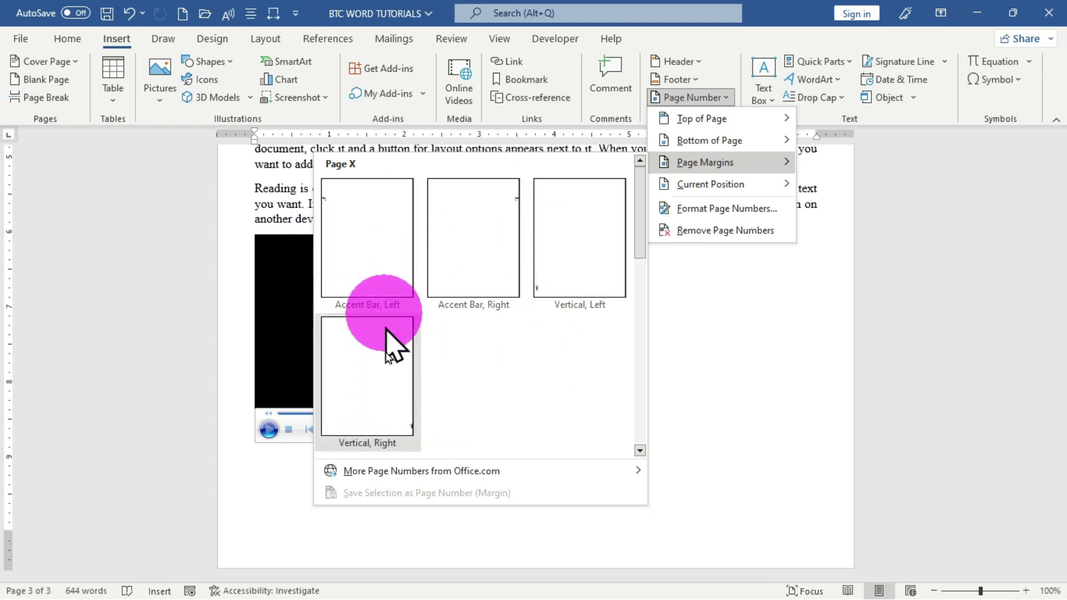
left_click(369, 252)
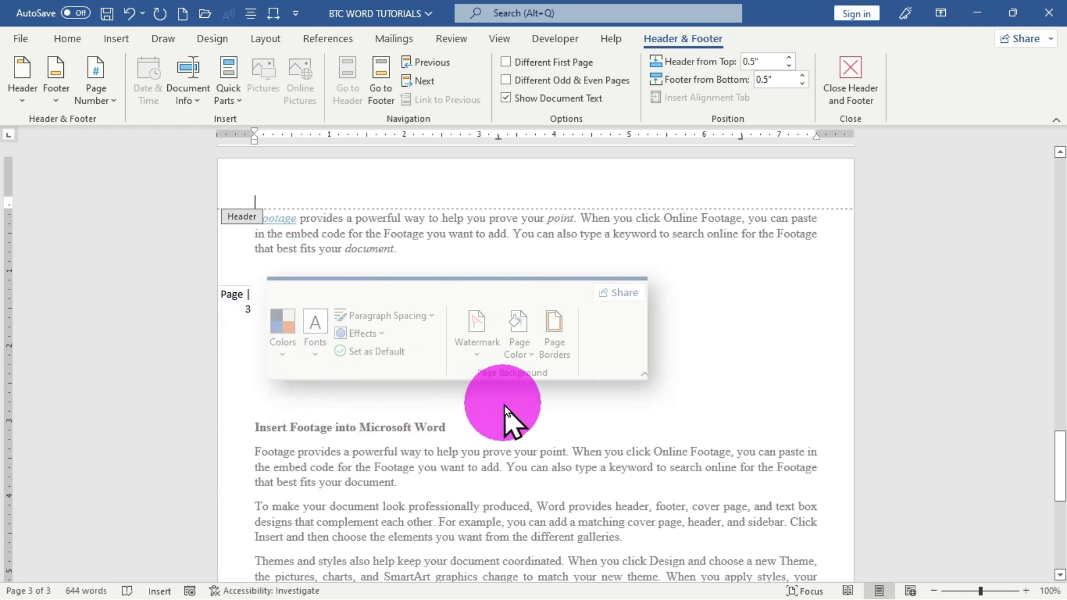
Examine the margin page numbers across the document's pages, both during header editing and after leaving it.
scroll(505, 405, "up", 15)
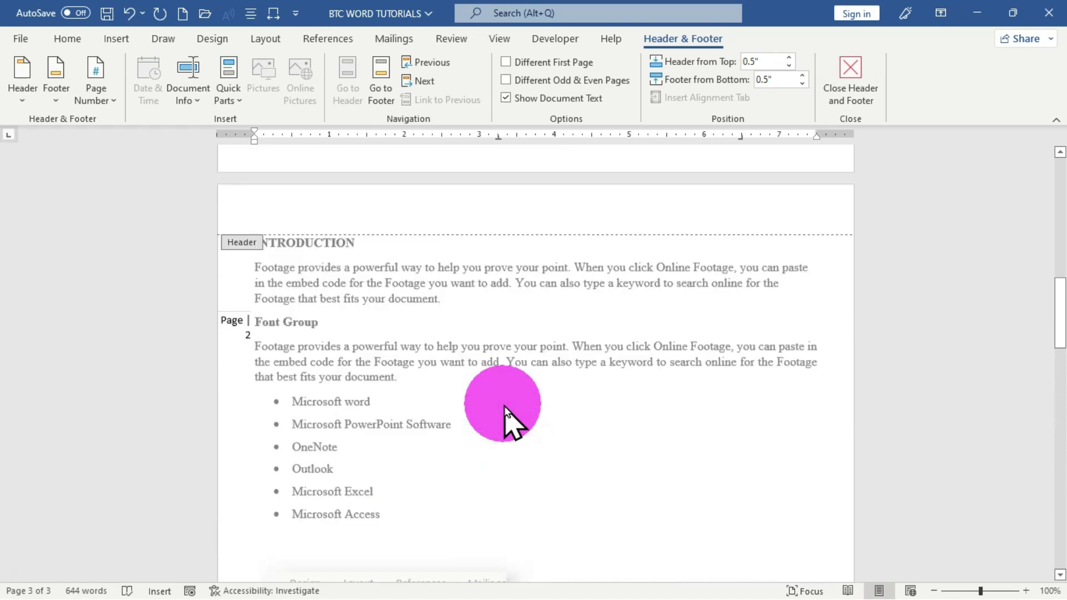
scroll(504, 405, "up", 4)
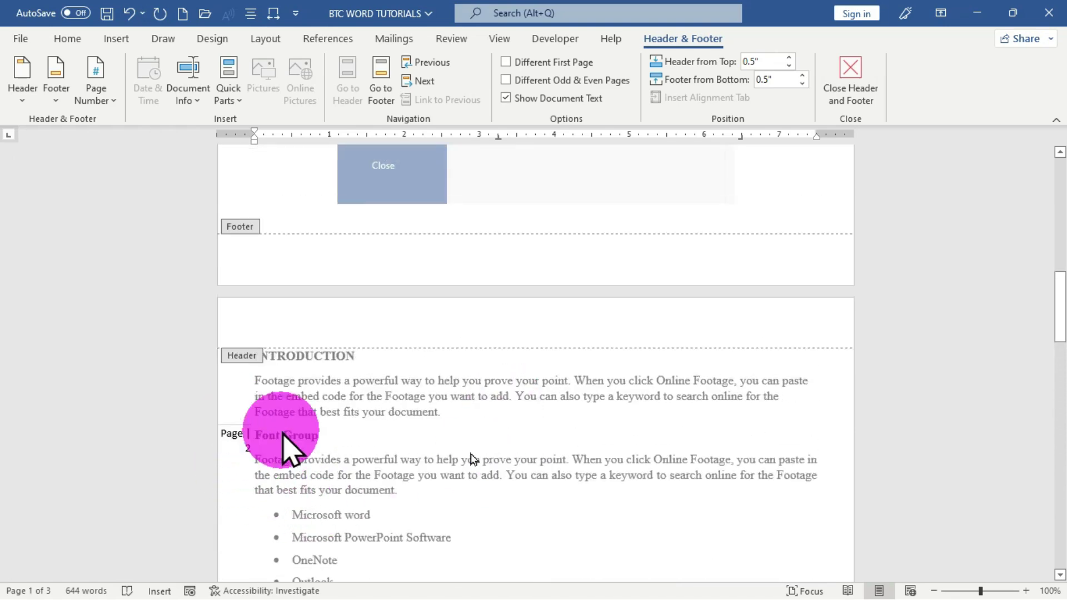
scroll(471, 457, "up", 20)
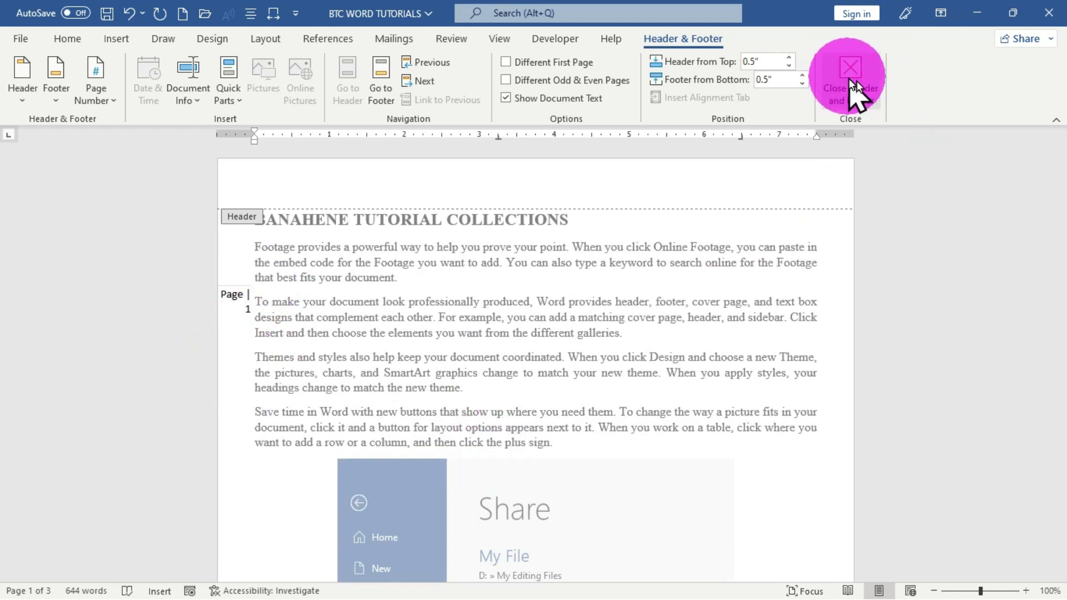
double_click(554, 322)
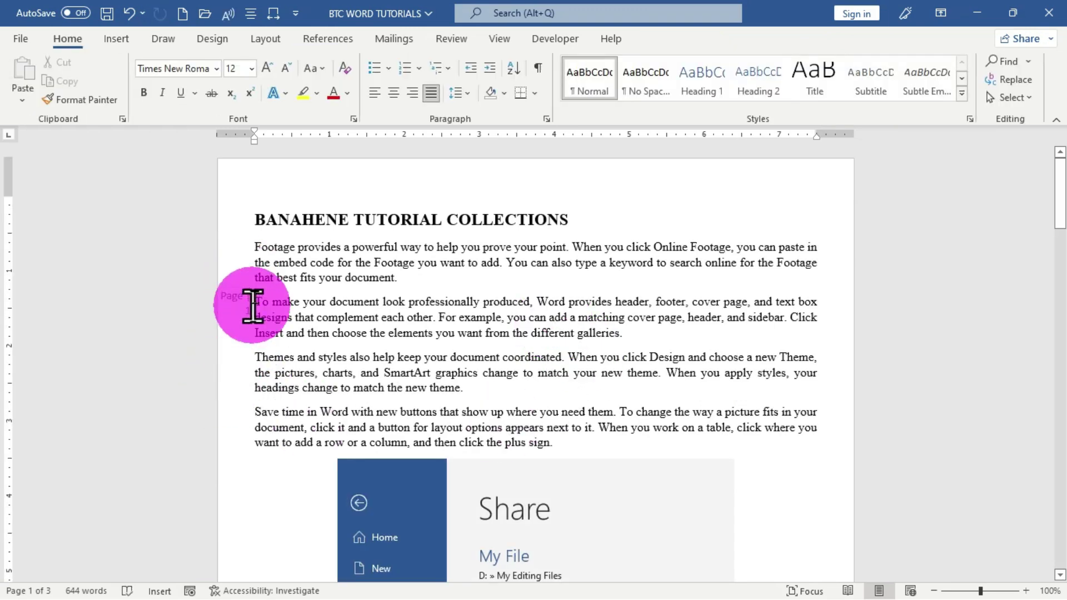
scroll(250, 322, "down", 3)
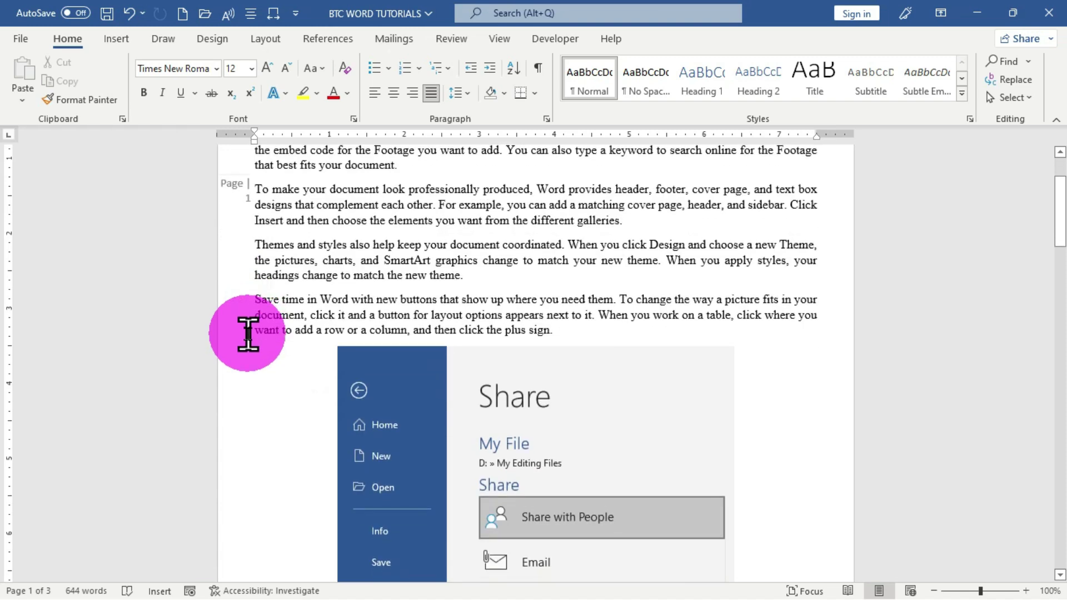
scroll(247, 333, "down", 15)
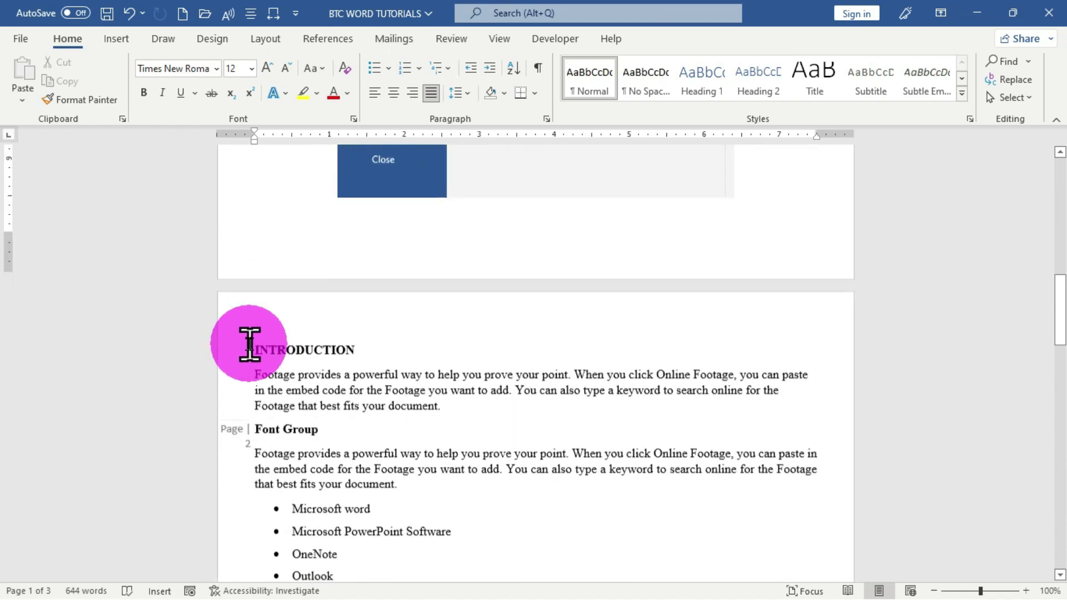
scroll(250, 339, "down", 3)
scroll(395, 433, "up", 16)
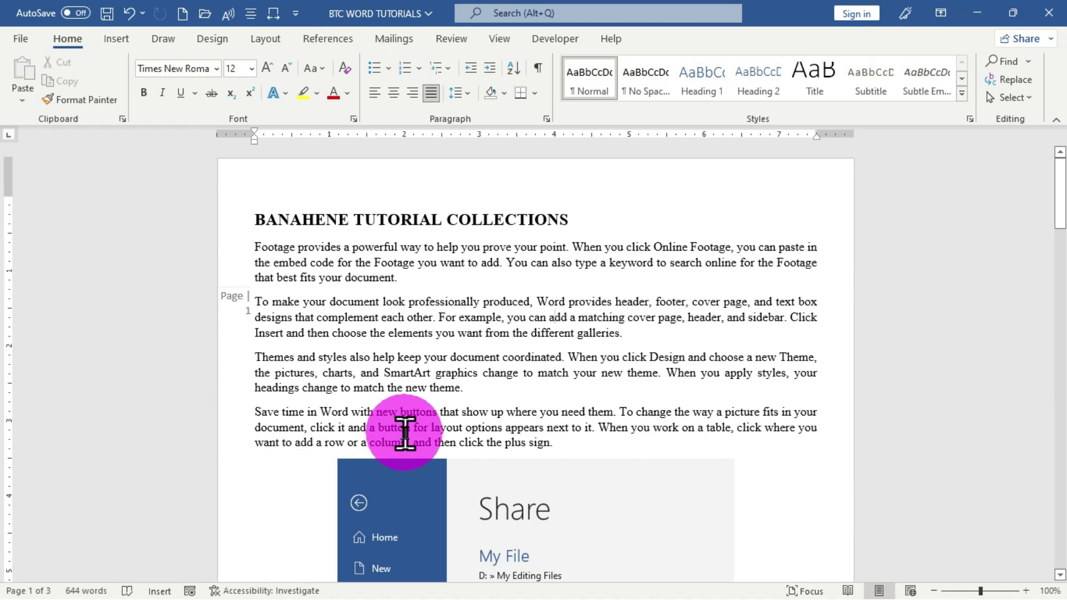
Reopen the first page's header, remove the margin page numbers, and leave header editing.
double_click(536, 175)
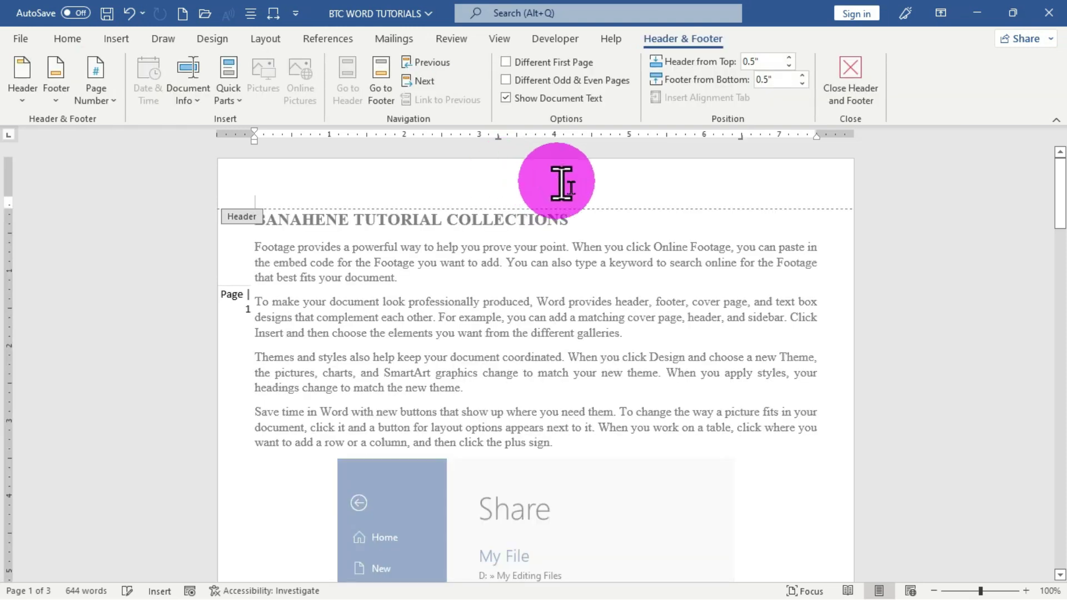
left_click(85, 86)
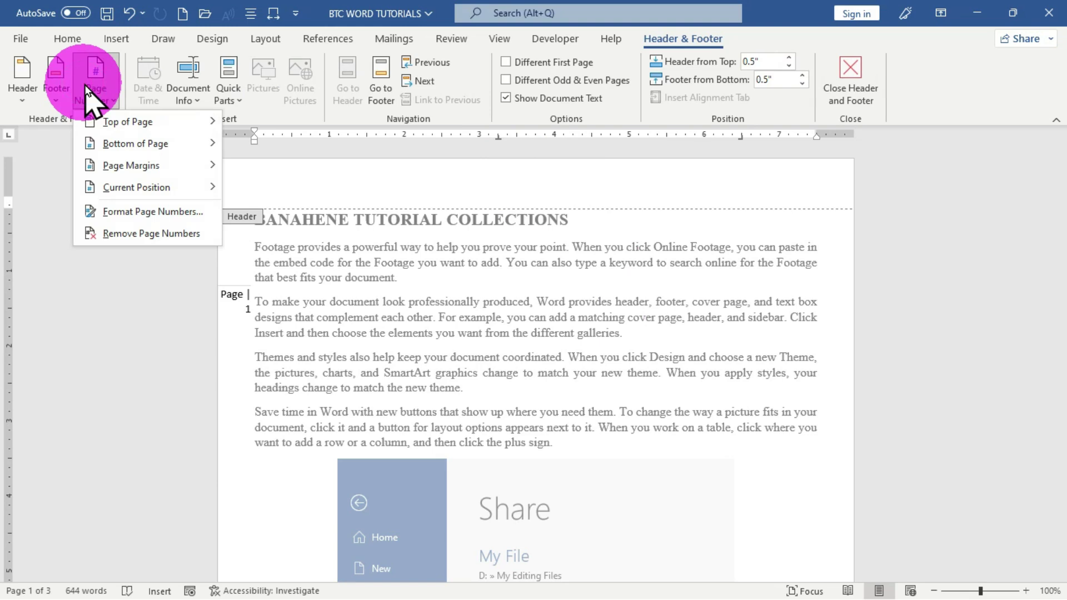
left_click(161, 234)
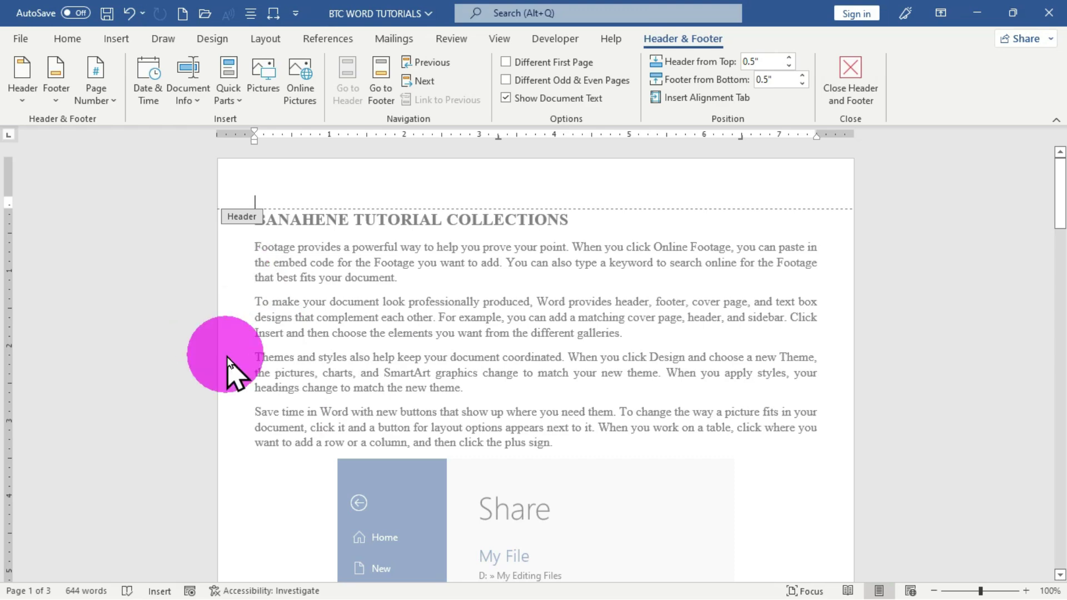
double_click(311, 380)
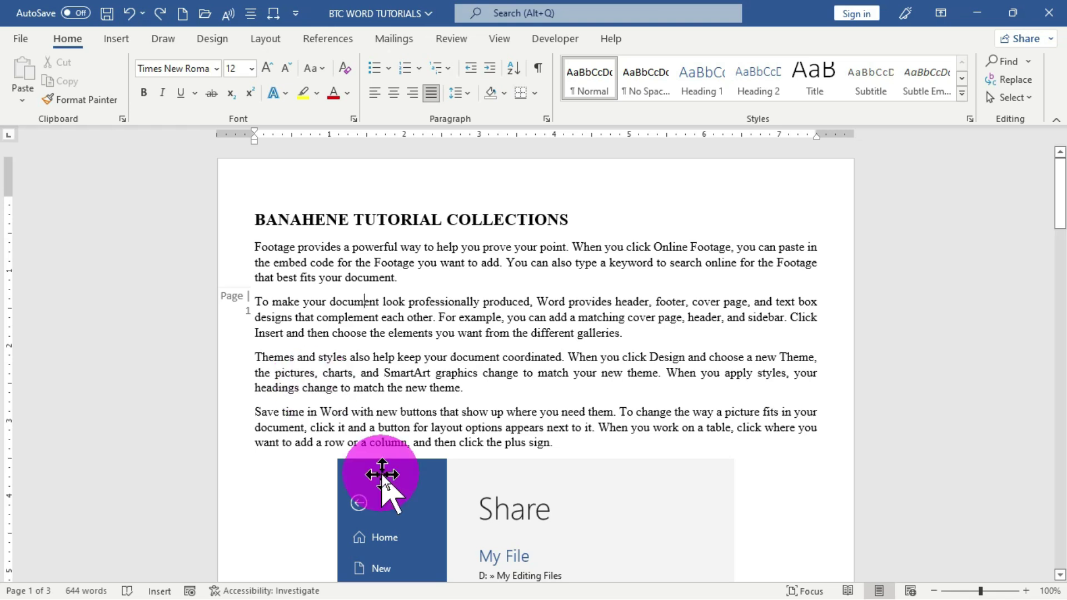
Remove the margin page numbers directly from the document body, without opening the header.
left_click(107, 40)
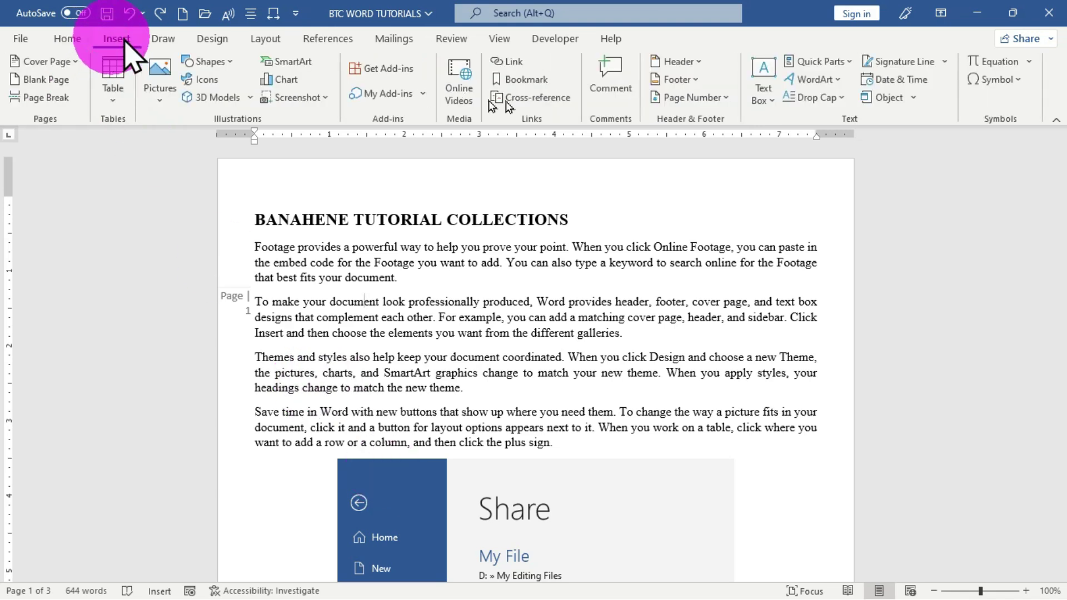
left_click(695, 98)
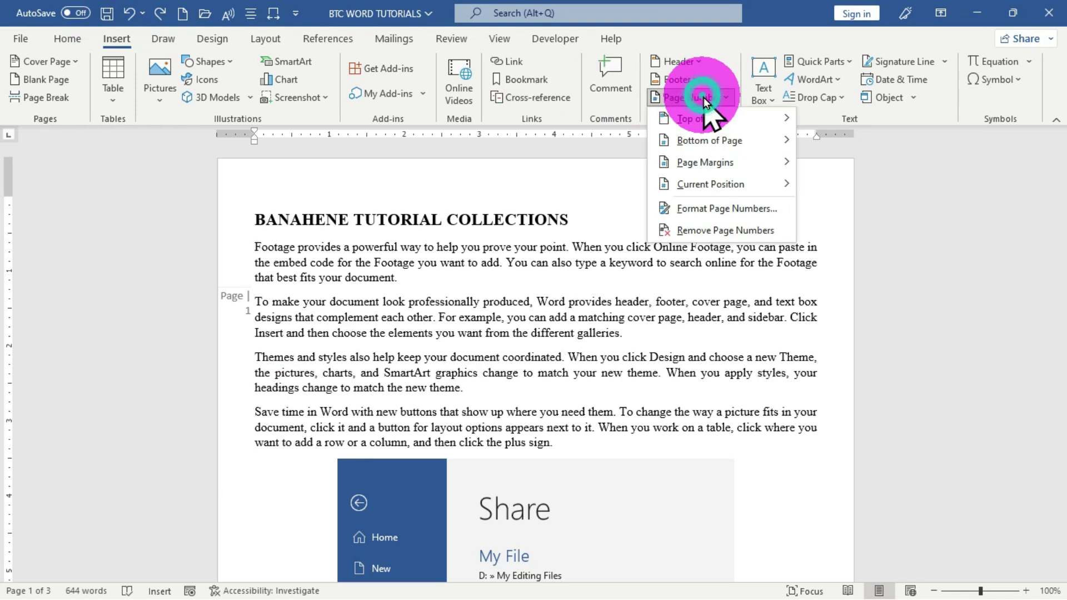
left_click(739, 231)
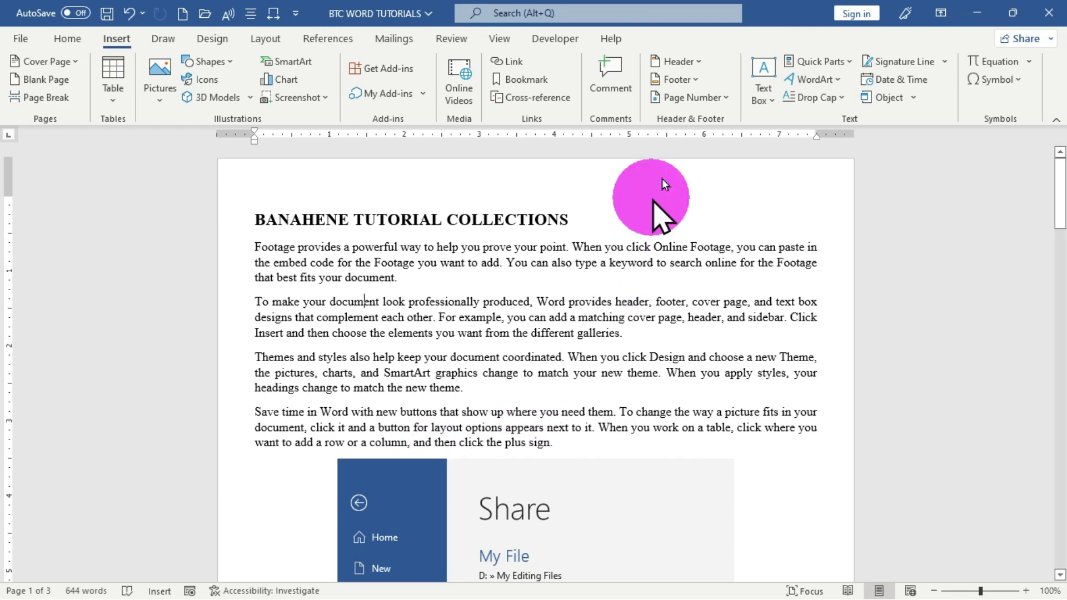
Insert a Bold Numbers (Page X of Y) page number before page 1's "Save time in Word" paragraph, on its own line.
left_click(699, 99)
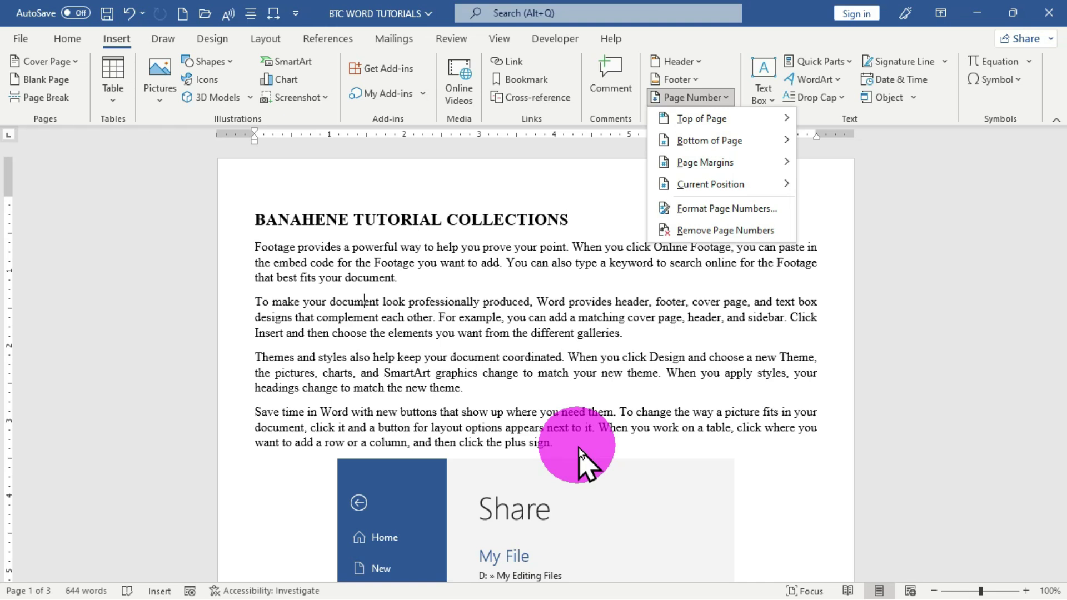
scroll(578, 450, "down", 3)
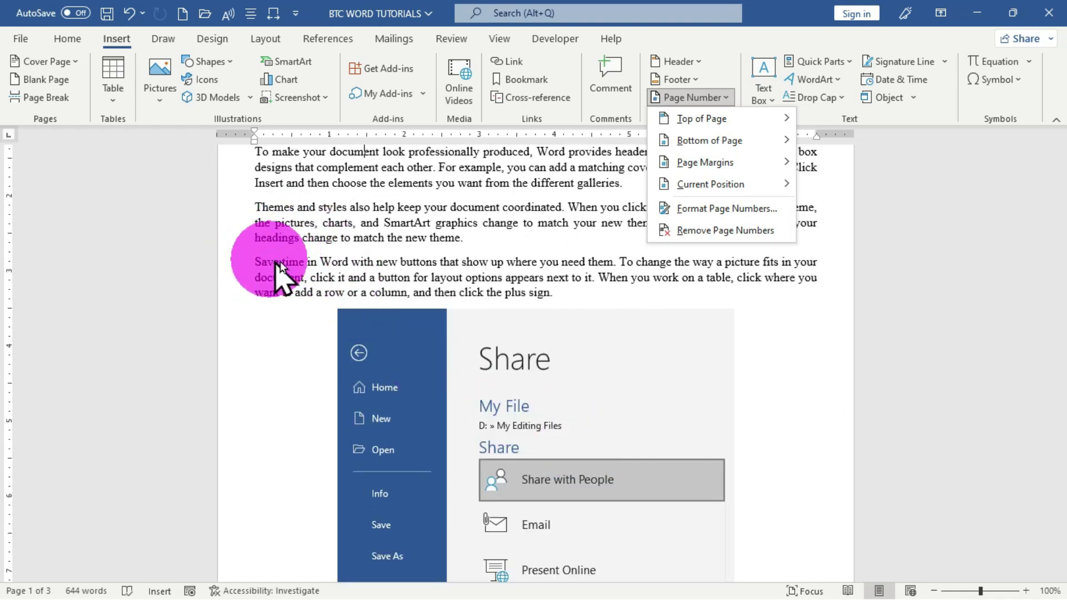
left_click(257, 264)
left_click(256, 262)
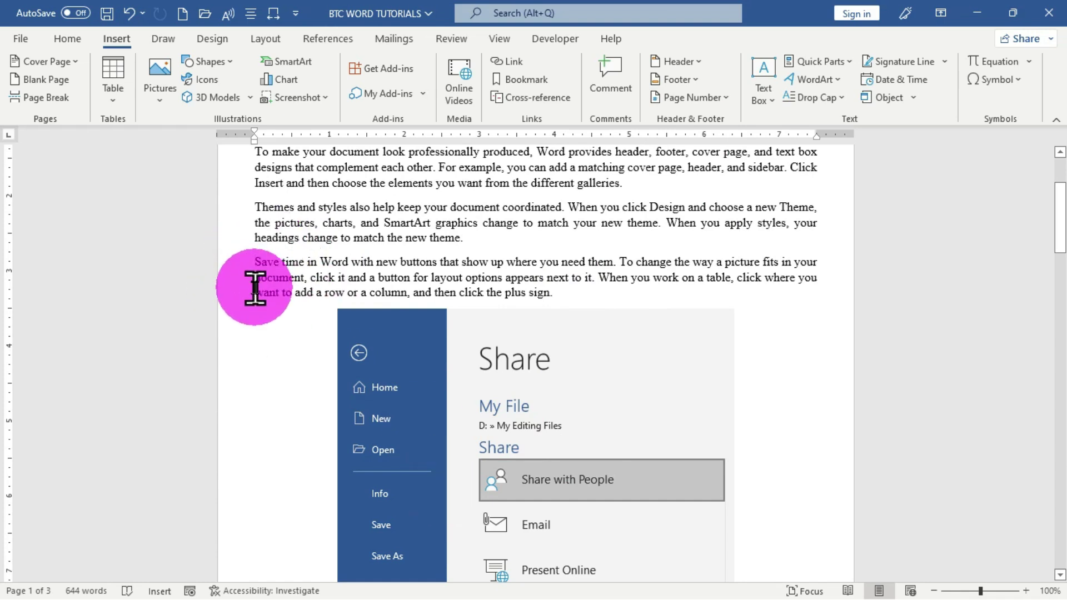
left_click(692, 97)
mouse_move(726, 184)
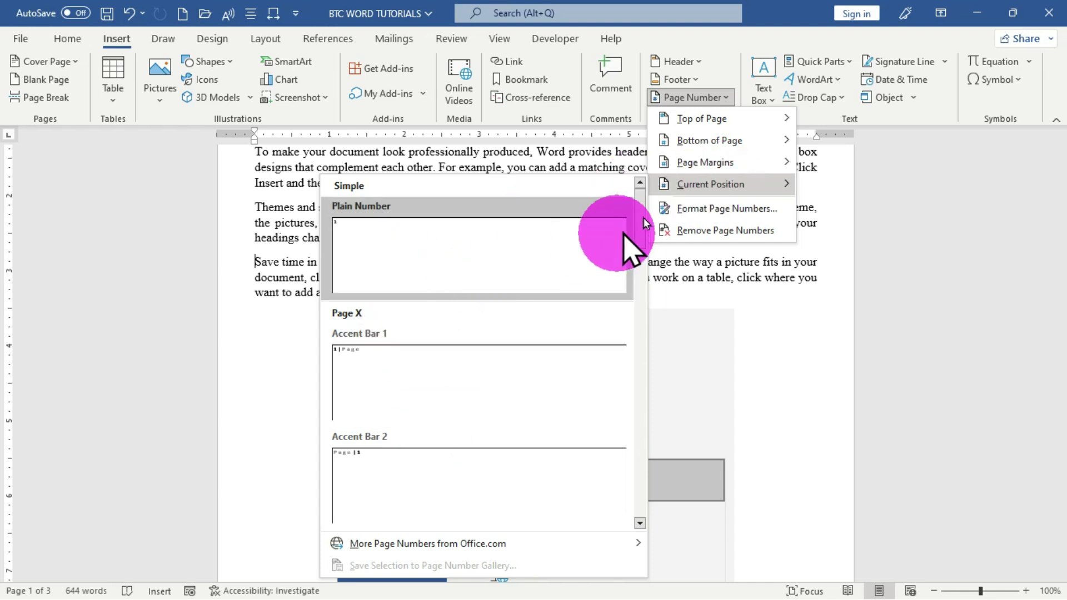
left_click_drag(638, 214, 647, 281)
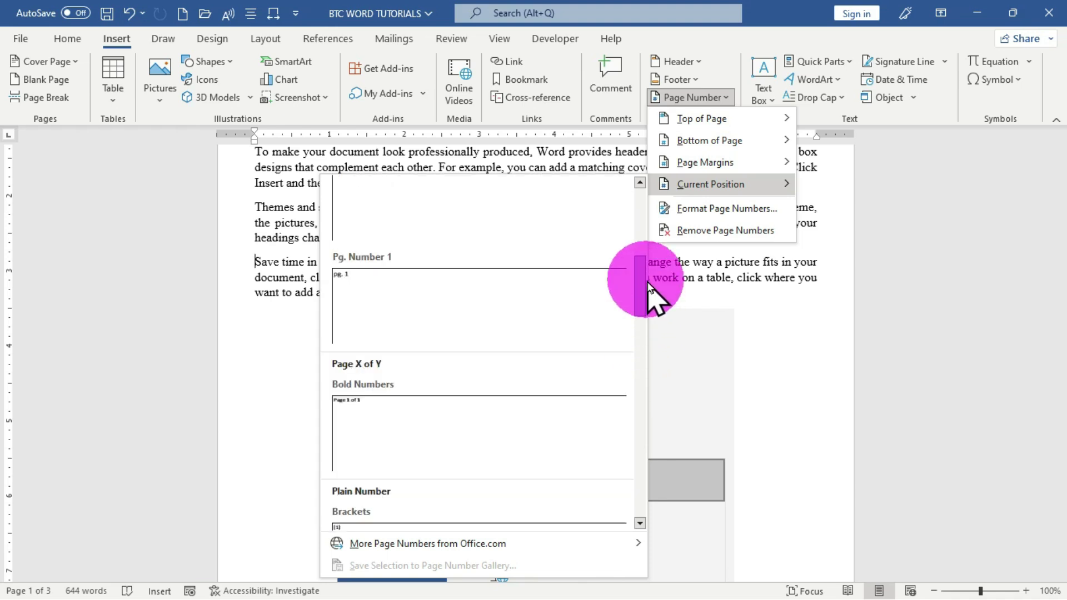
left_click(447, 442)
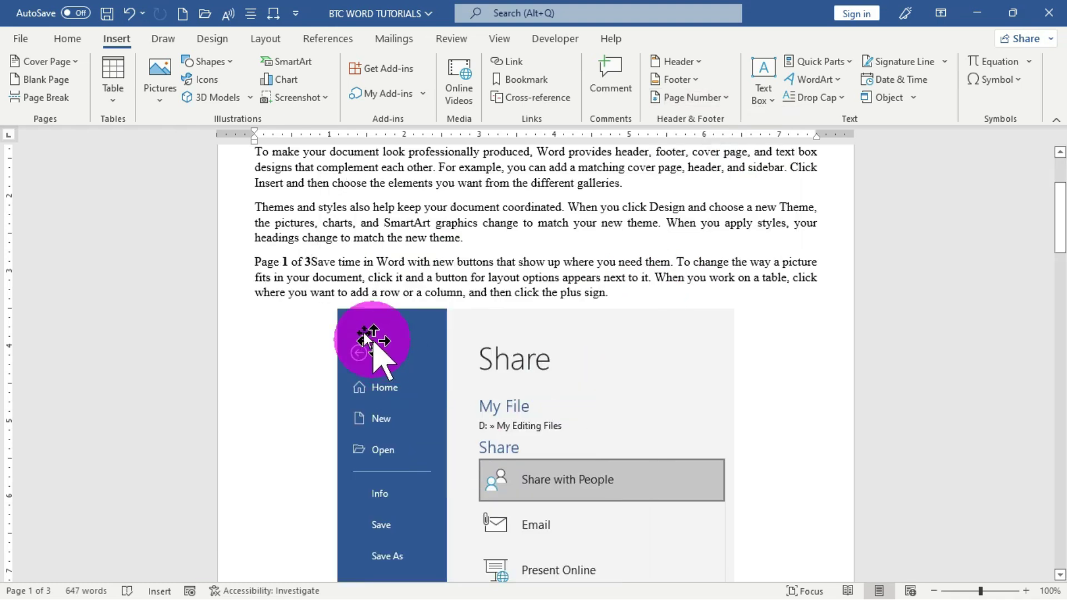
scroll(419, 383, "up", 3)
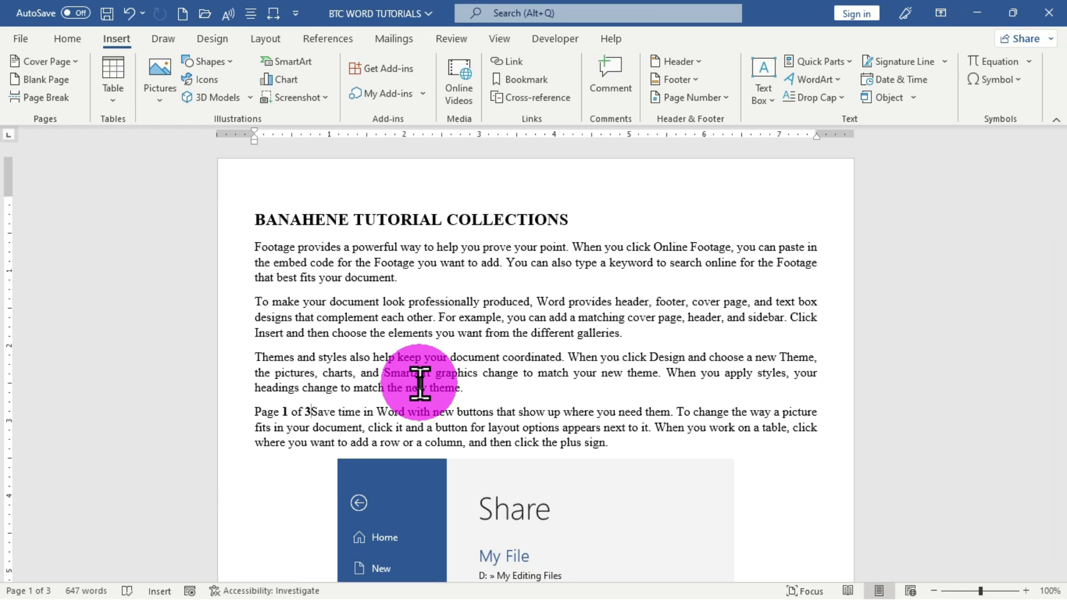
key("Return")
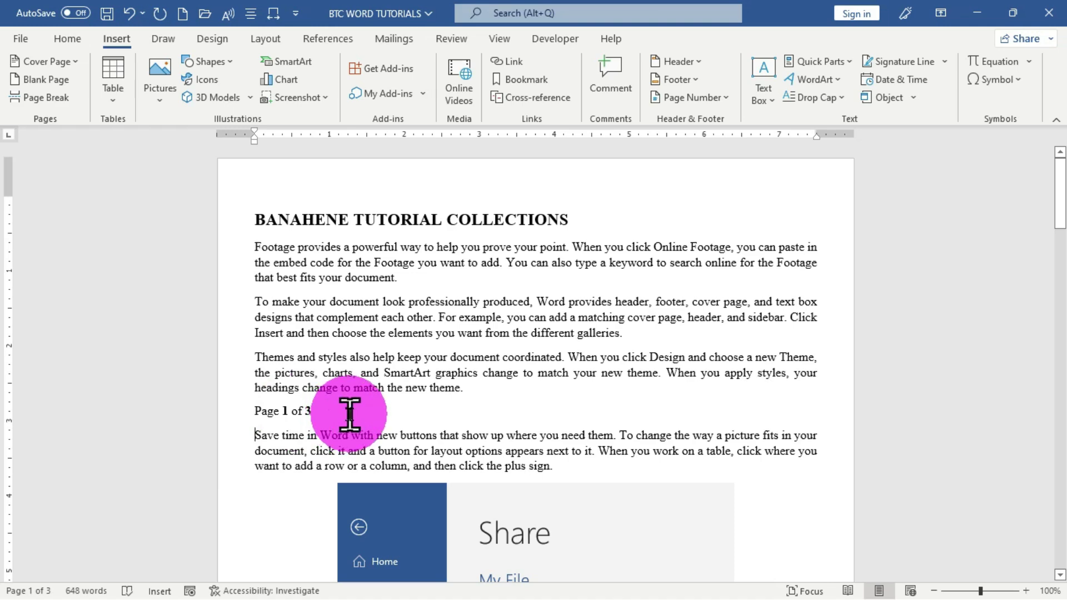
Insert a Bold Numbers page number on page 2 above the Page Setup heading's preceding paragraph, on its own line.
scroll(376, 403, "down", 15)
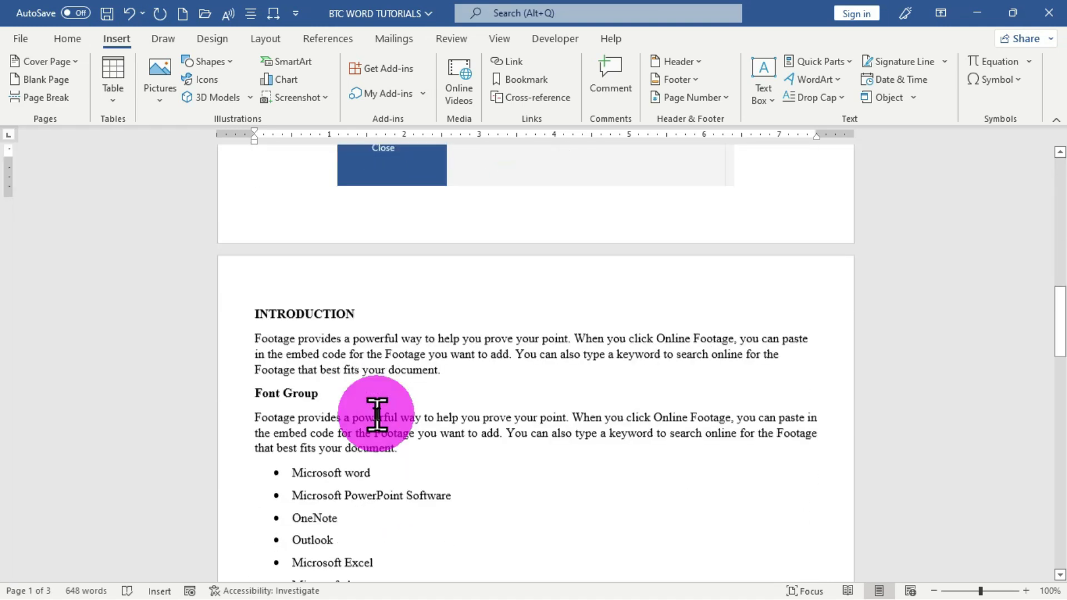
scroll(334, 356, "down", 10)
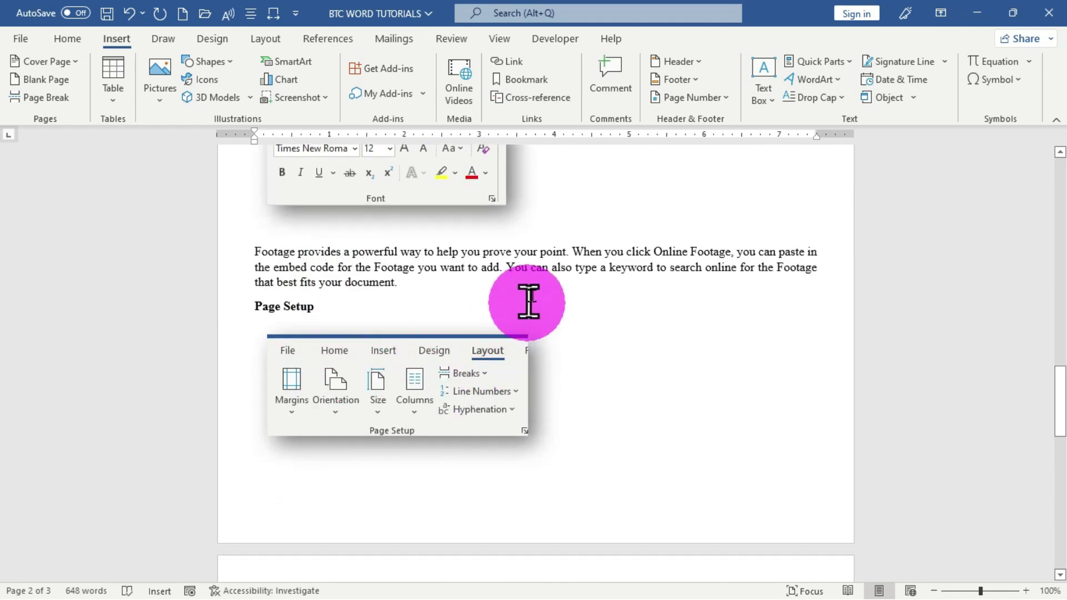
left_click(255, 252)
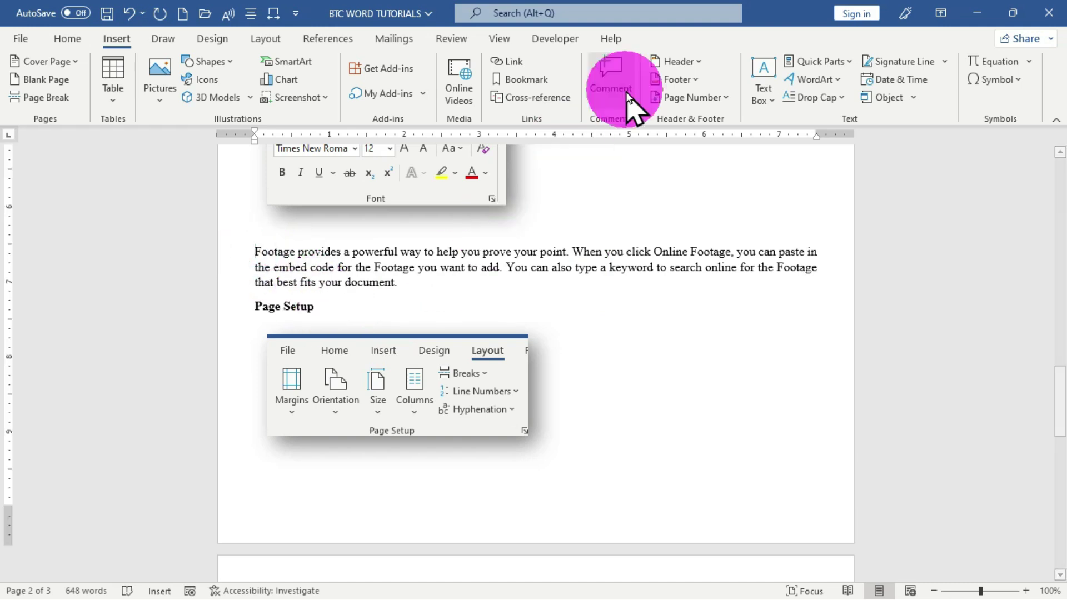
left_click(701, 100)
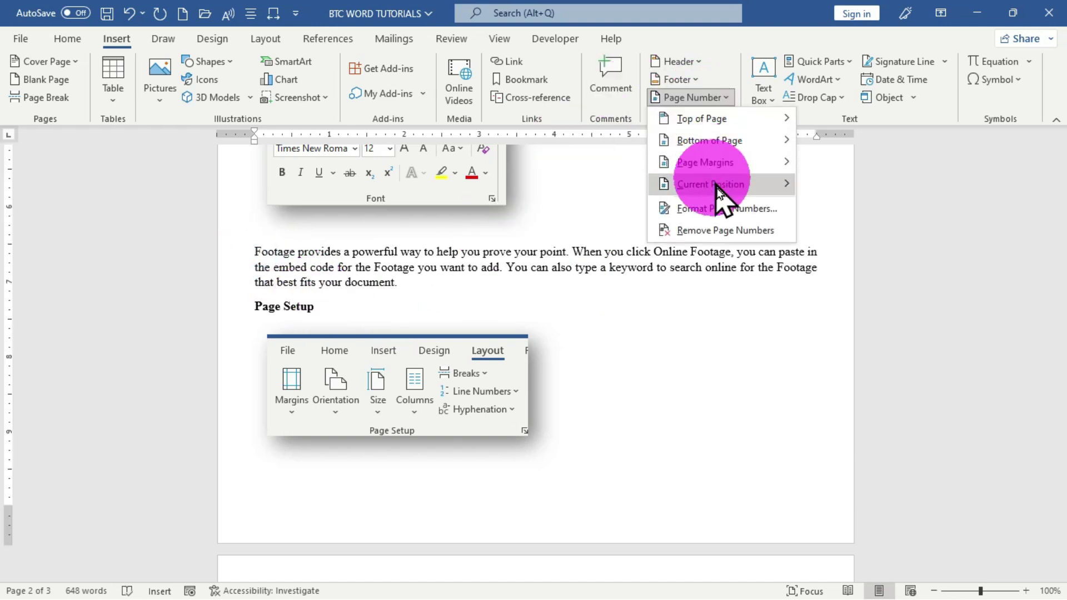
mouse_move(720, 191)
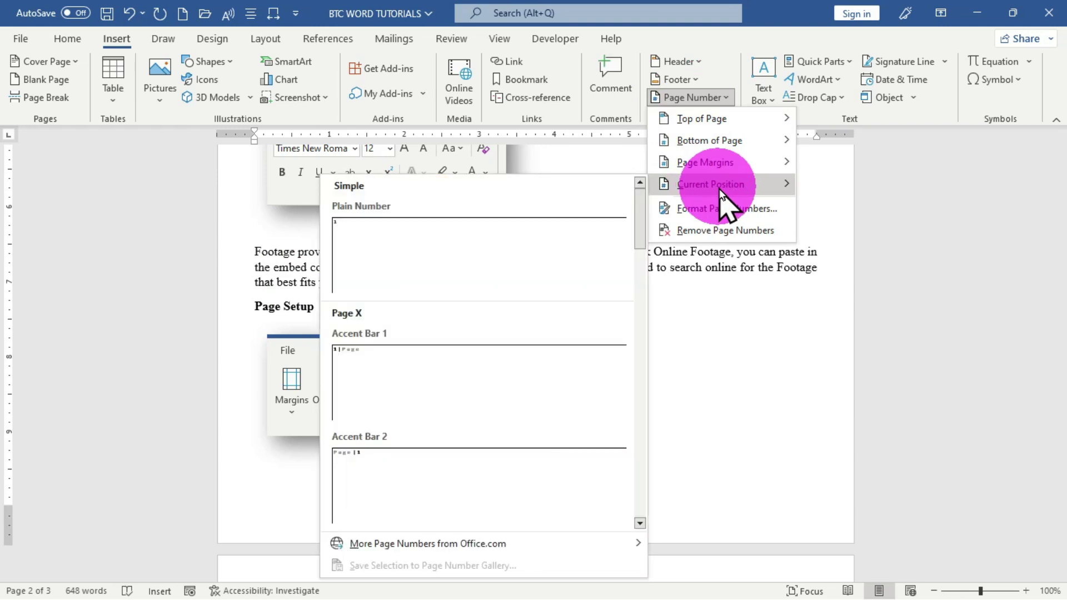
scroll(641, 221, "down", 2)
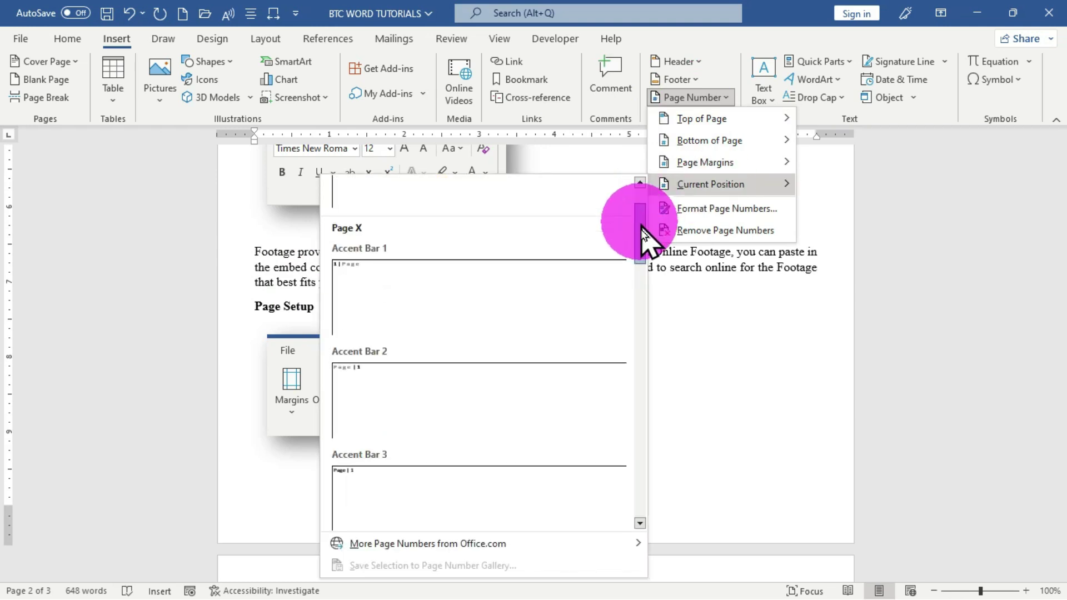
left_click_drag(641, 225, 642, 257)
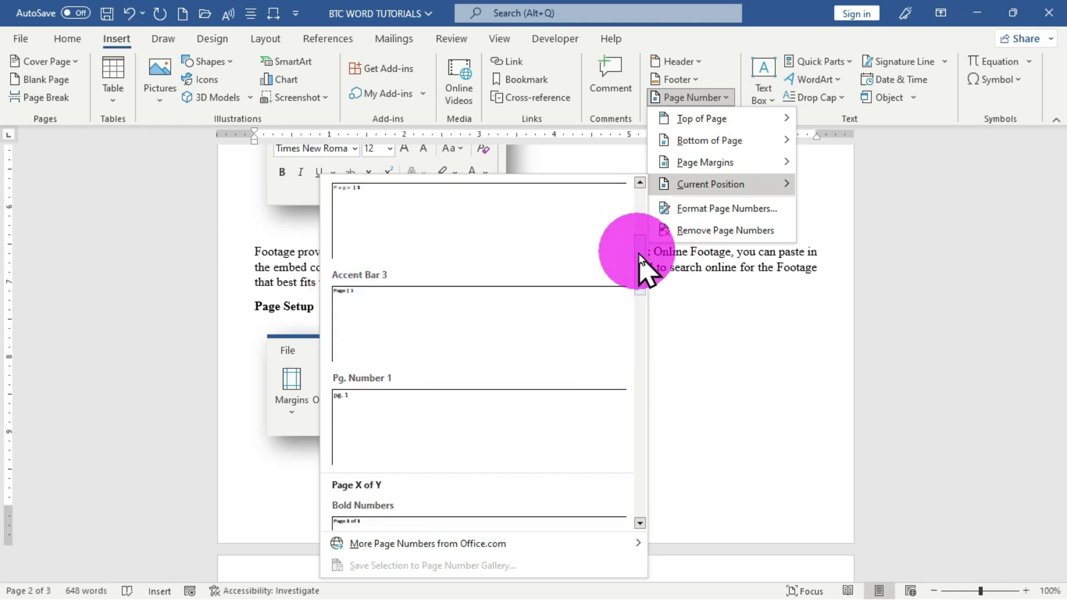
left_click_drag(639, 254, 641, 303)
left_click(401, 312)
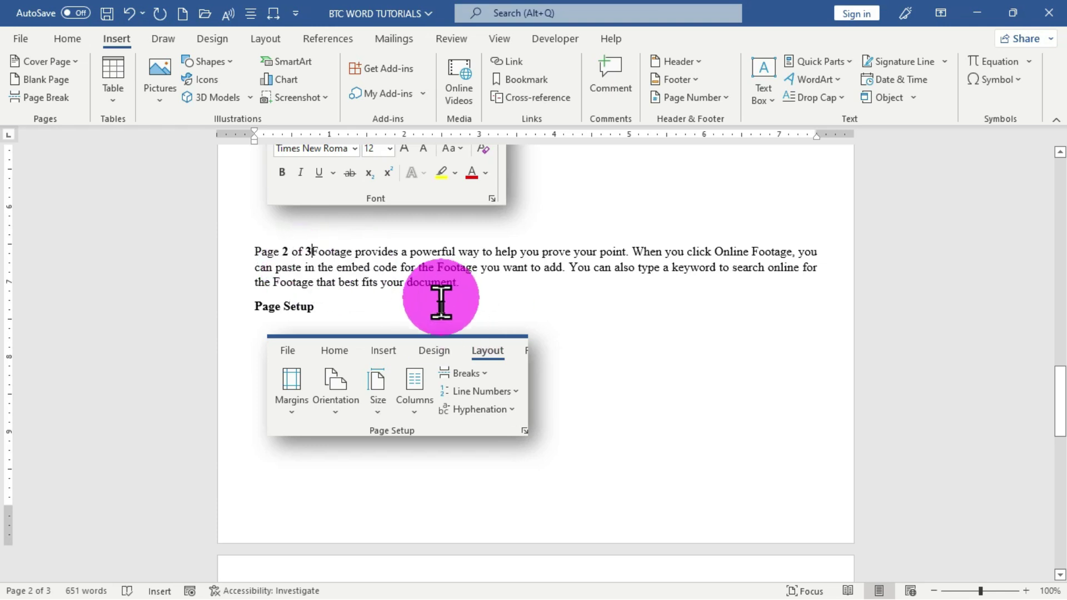
key("Return")
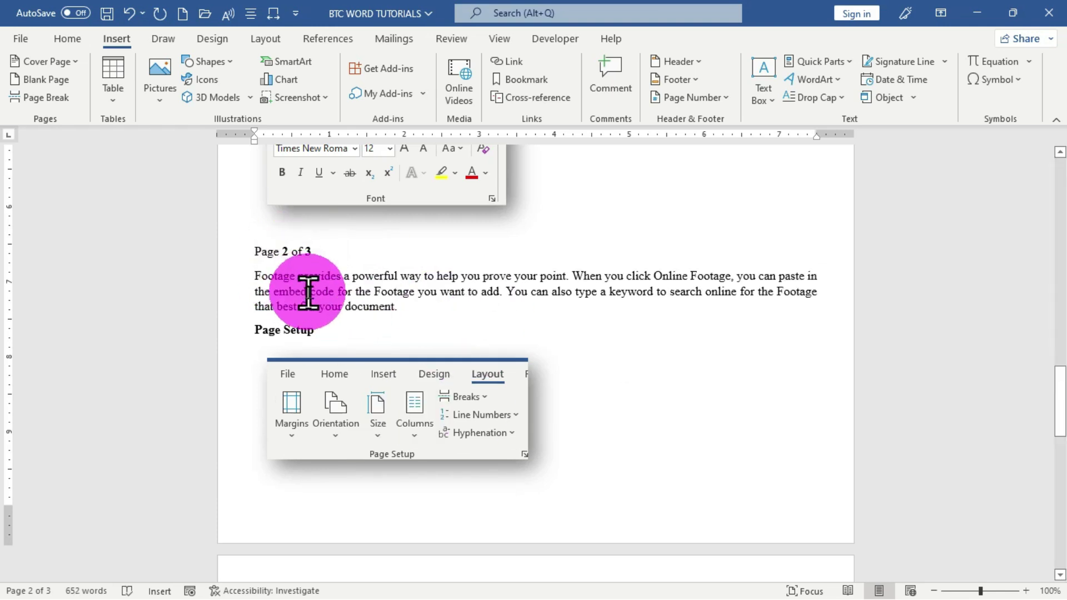
Add a blank line above page 3's "Reading is easier" paragraph and insert a Bold Numbers page number there.
scroll(309, 291, "down", 10)
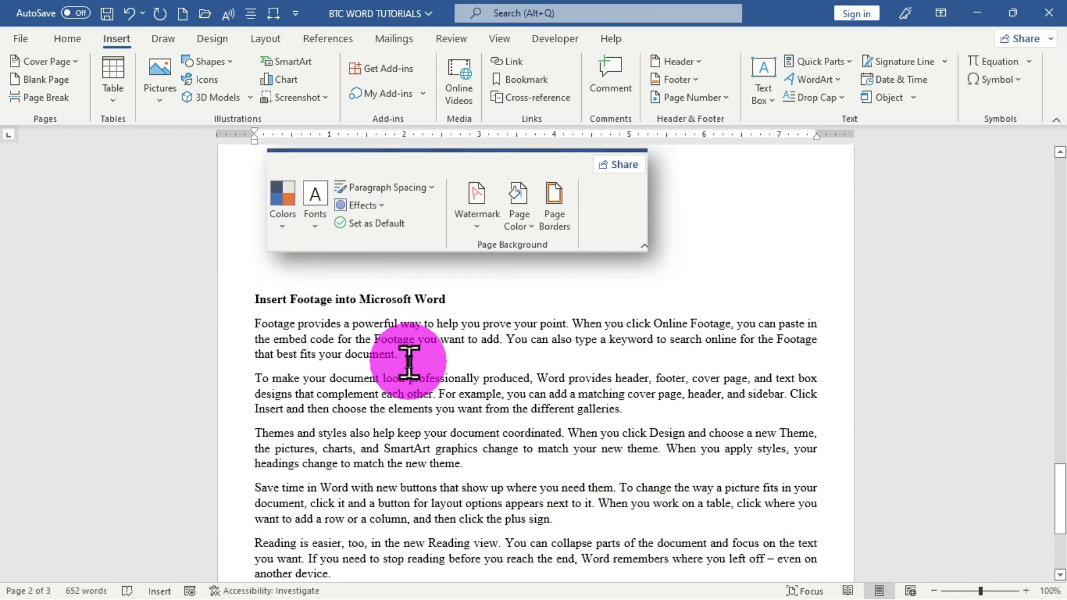
scroll(409, 363, "down", 5)
left_click(254, 280)
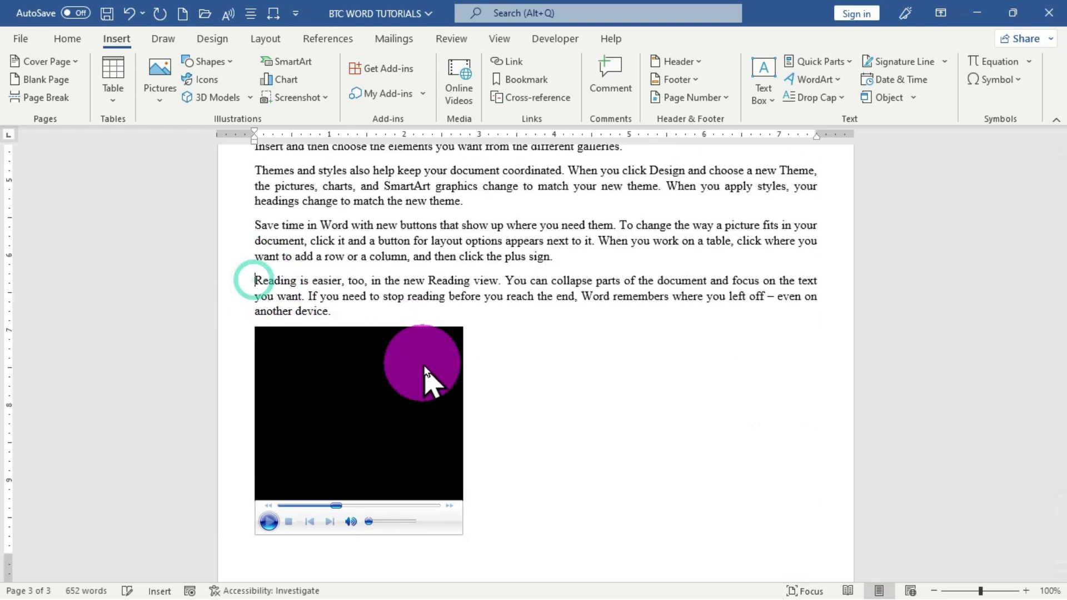
key("Return")
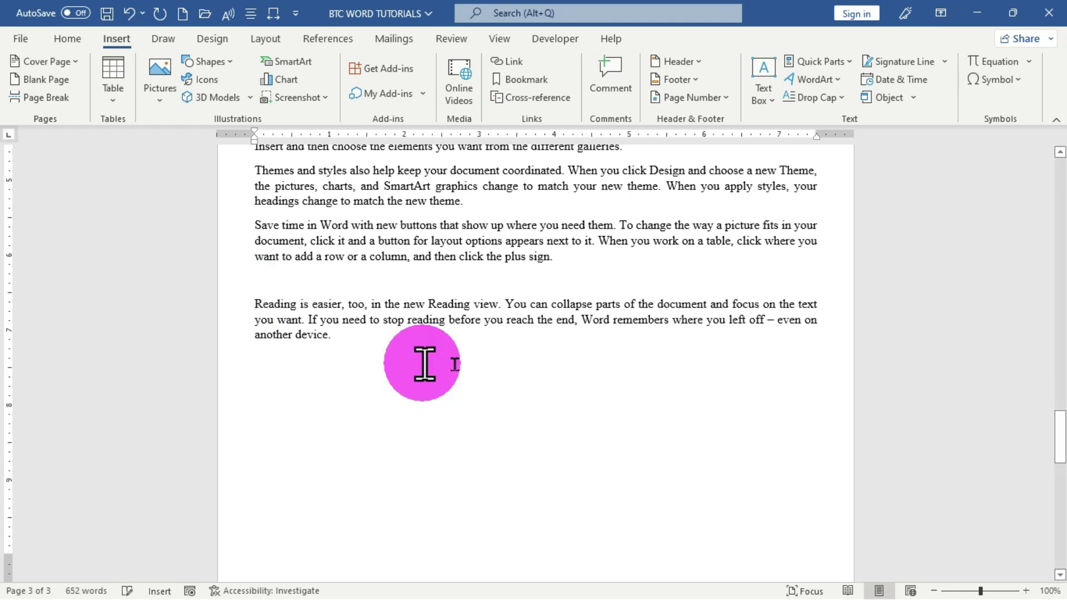
left_click(689, 100)
mouse_move(714, 192)
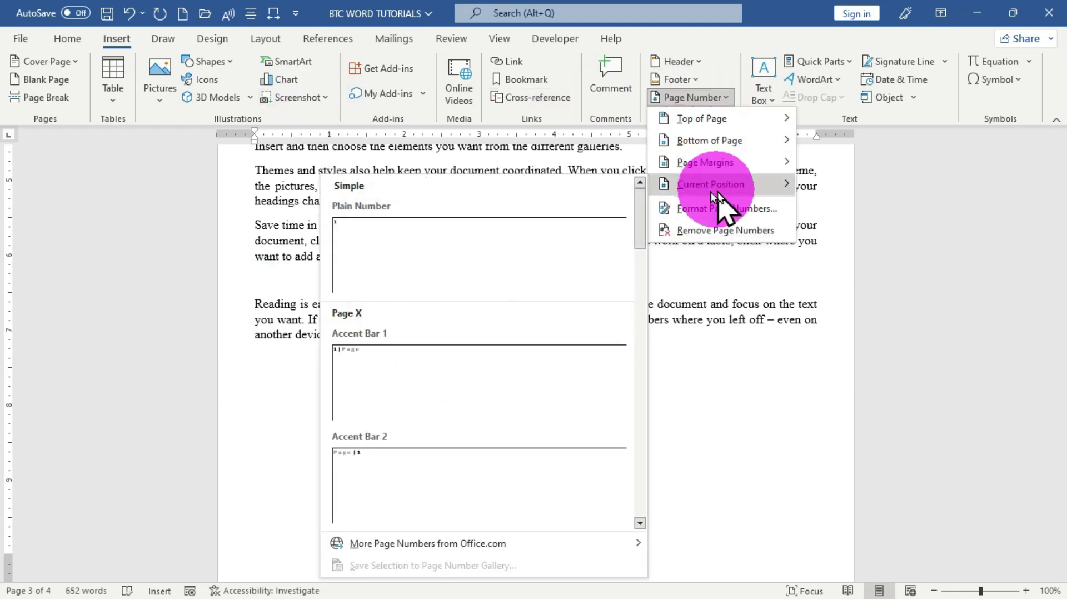
left_click_drag(638, 230, 642, 298)
left_click(417, 335)
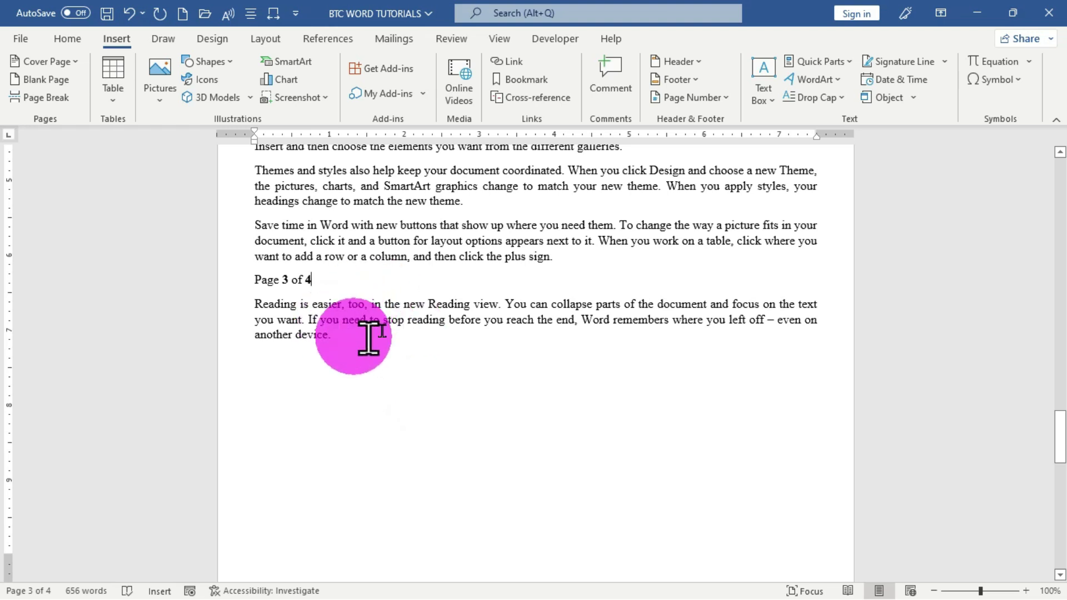
Review the page numbers in the body text and try to clear them with the Remove Page Numbers command.
scroll(597, 405, "down", 7)
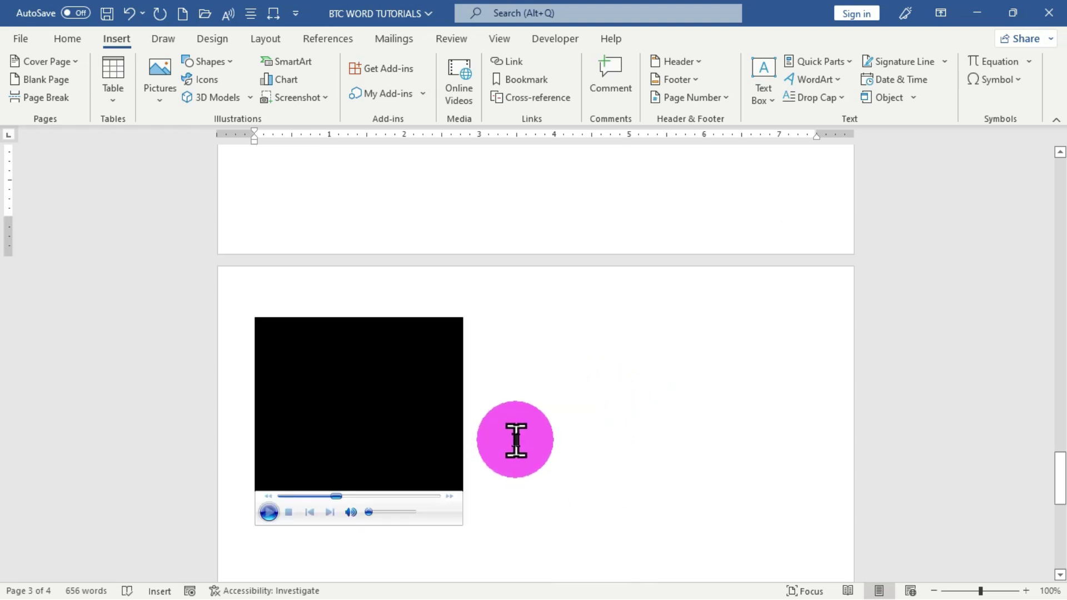
scroll(516, 440, "up", 10)
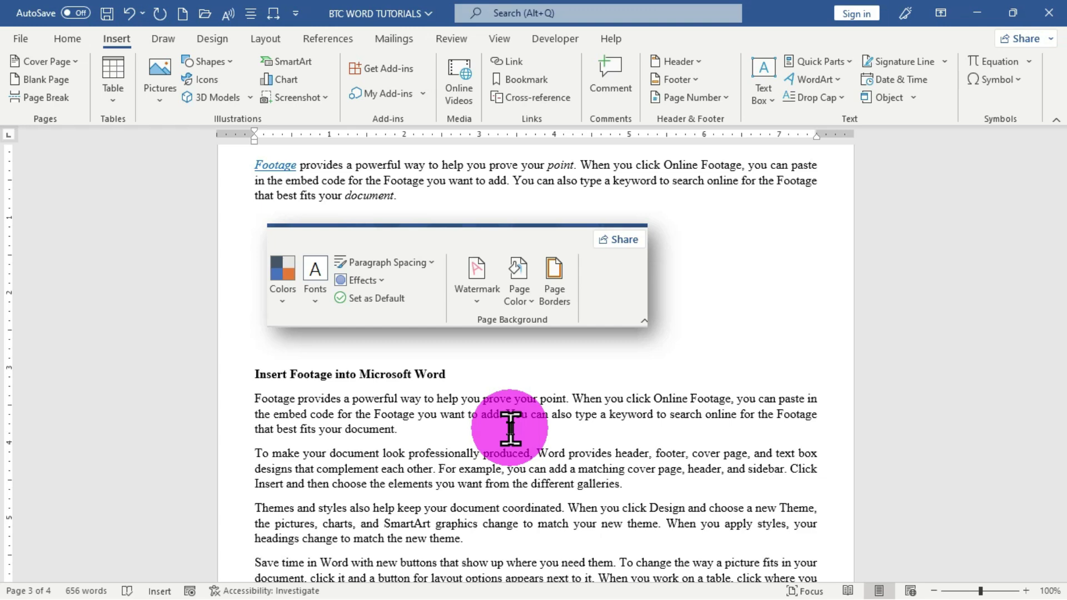
scroll(510, 428, "up", 8)
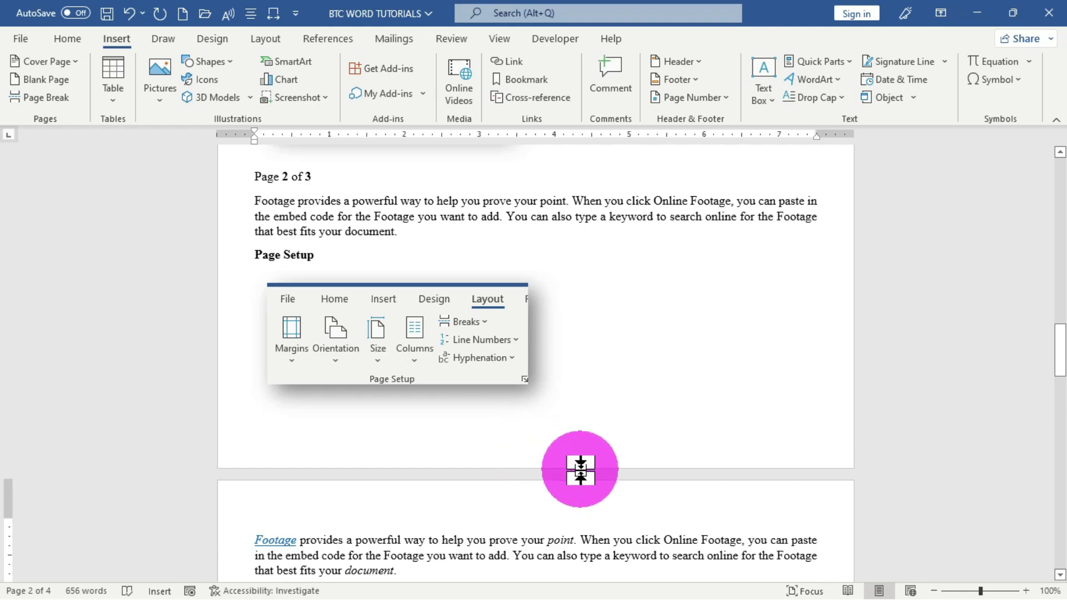
scroll(581, 470, "down", 1)
scroll(581, 470, "down", 4)
scroll(579, 469, "up", 7)
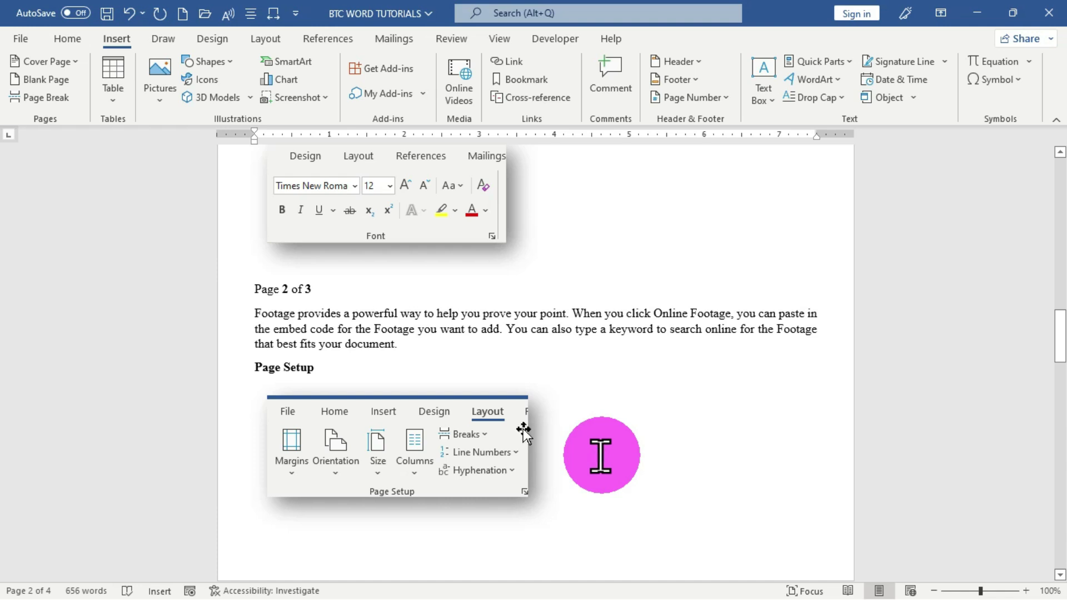
left_click(715, 99)
left_click(718, 232)
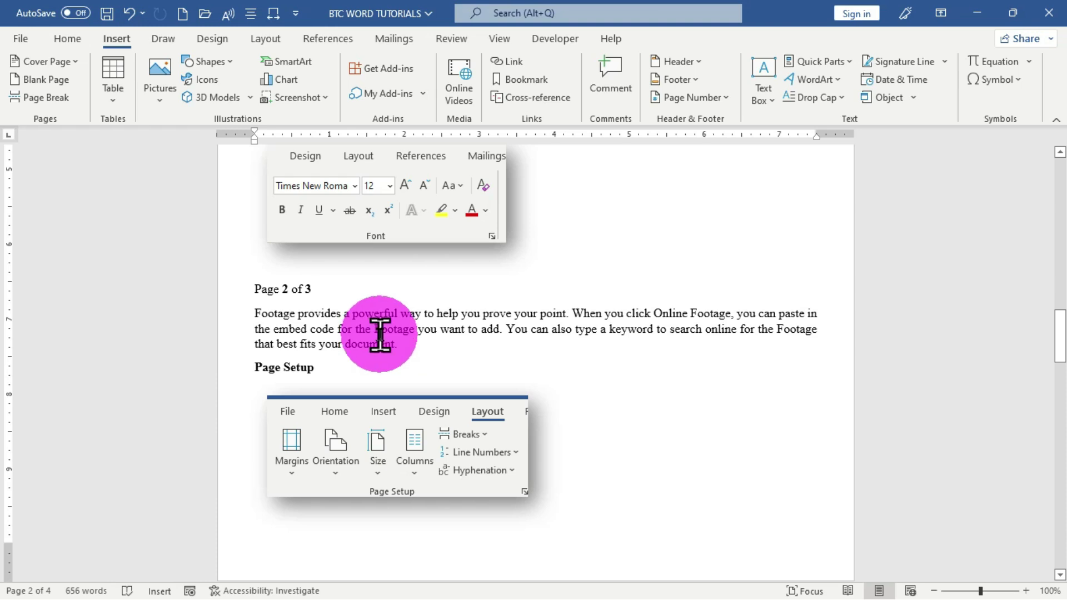
Delete the "Page 2 of 3" and "Page 1 of 3" lines from the body text of pages 2 and 1.
key("ctrl+z")
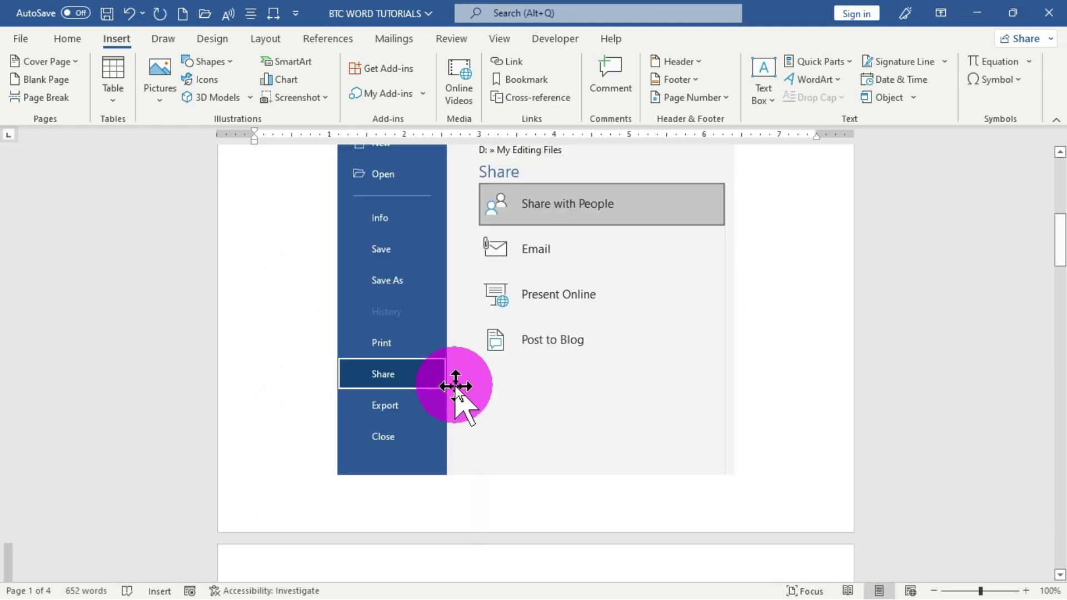
scroll(436, 410, "up", 5)
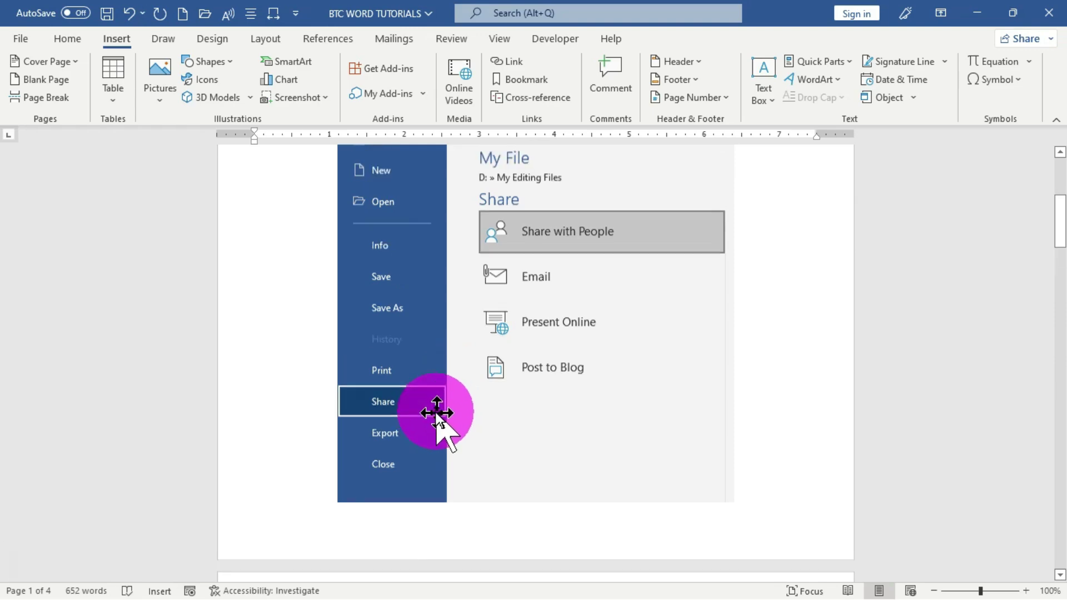
scroll(436, 412, "up", 4)
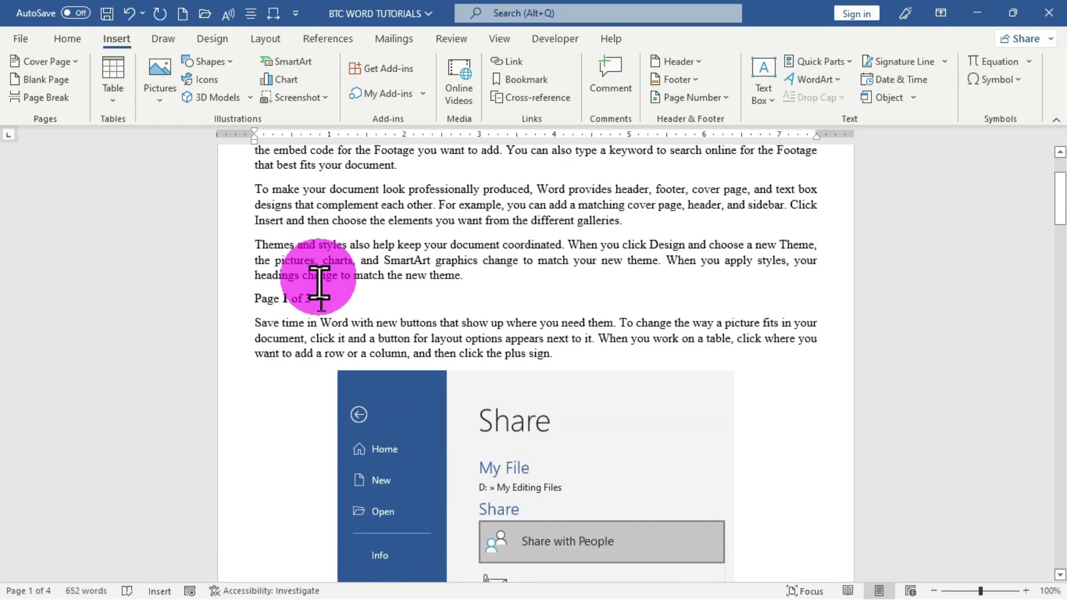
left_click_drag(316, 302, 255, 303)
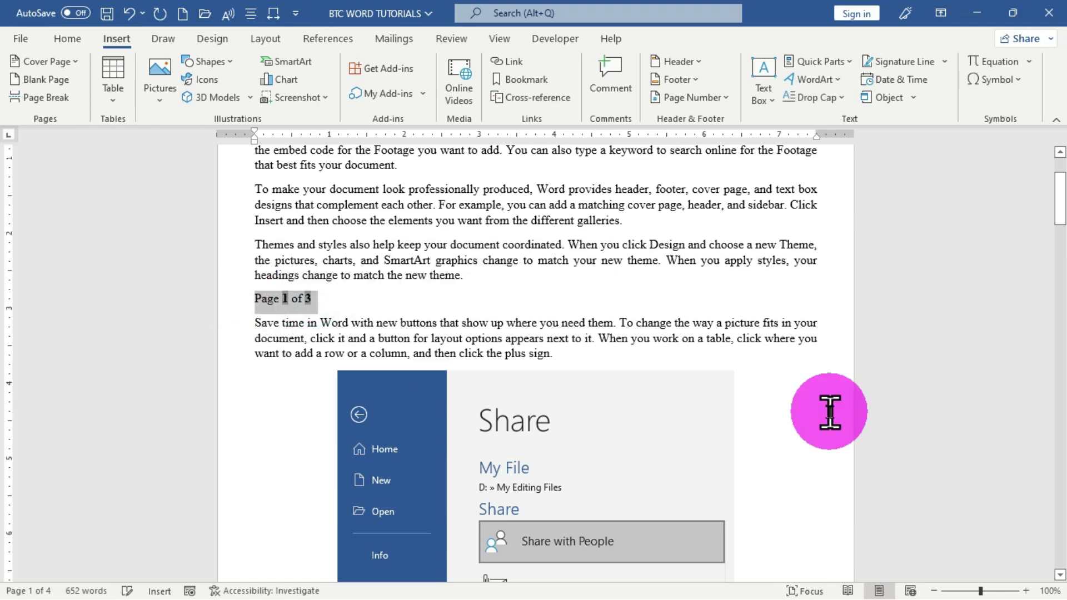
key("Delete")
scroll(542, 391, "up", 3)
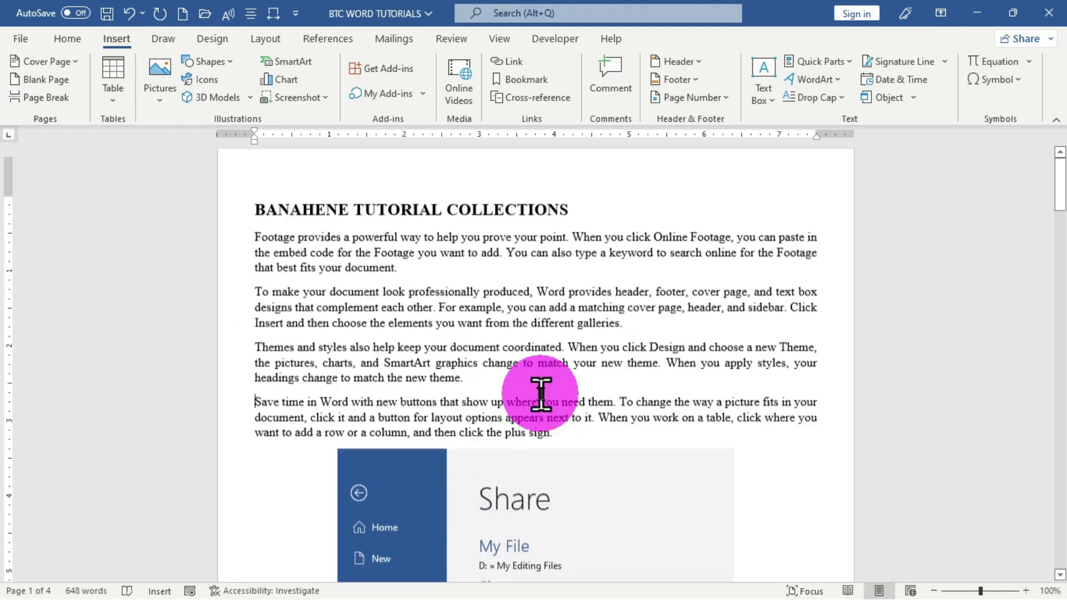
Delete the "Page 3 of 4" line above the "Reading is easier" paragraph on page 3.
scroll(541, 390, "down", 9)
scroll(540, 389, "down", 20)
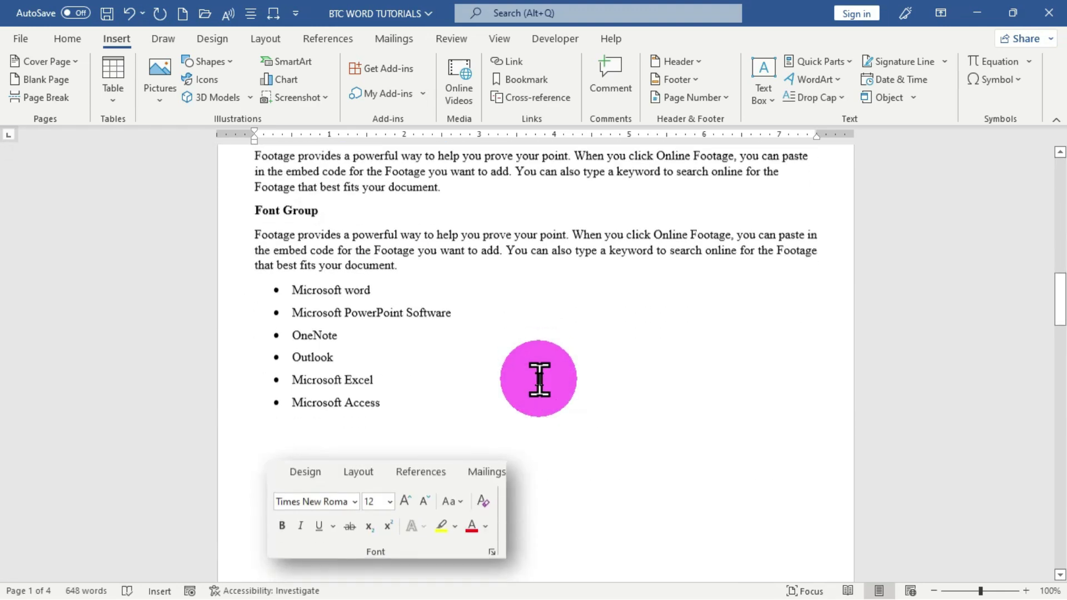
scroll(539, 380, "down", 20)
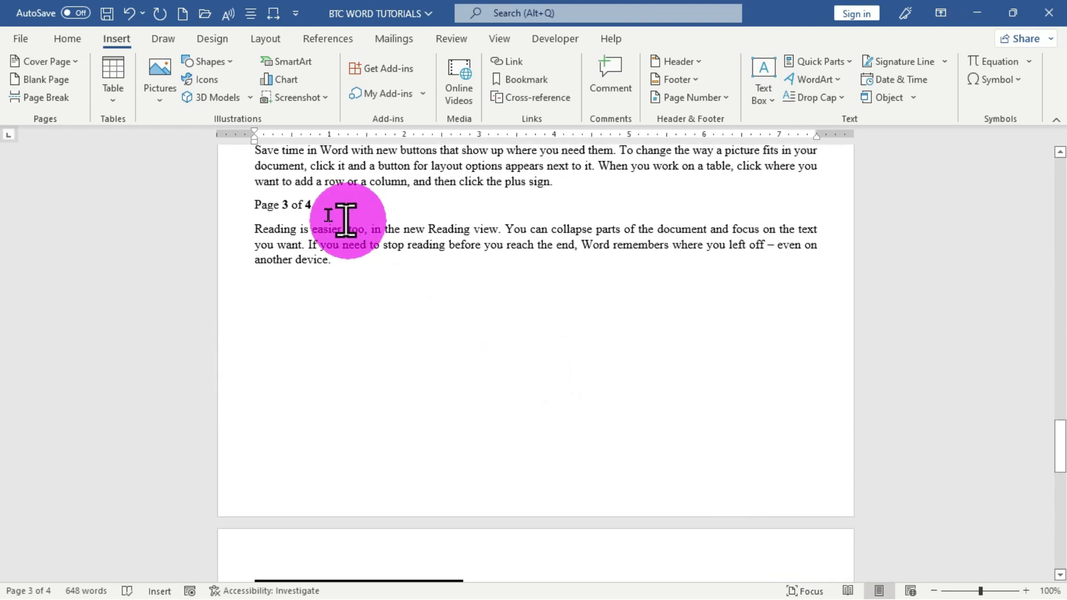
left_click(227, 219)
key("Delete")
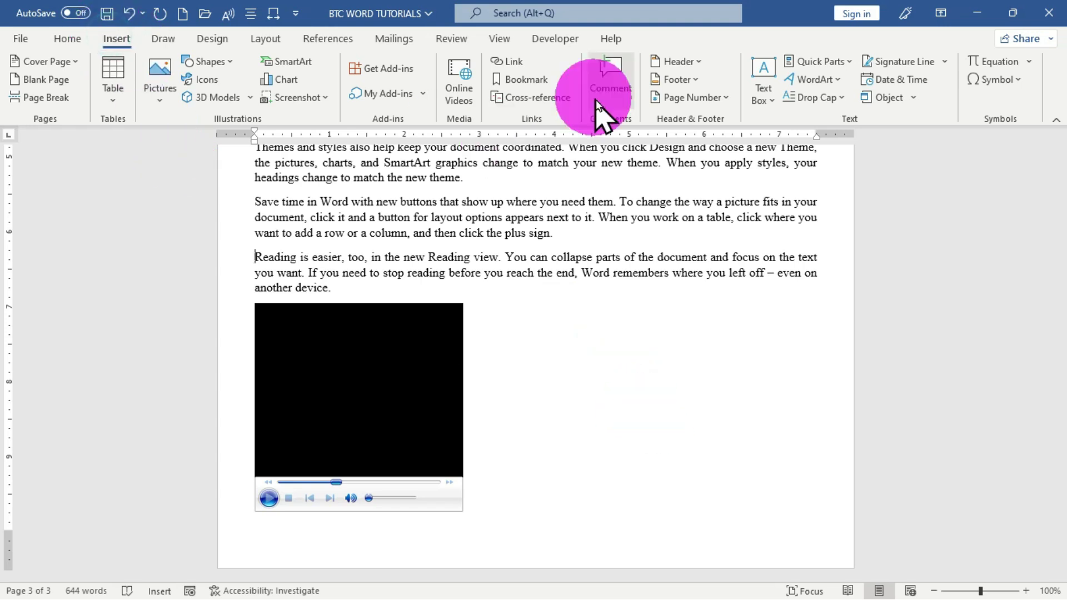
Set the page number format to "1, 2, 3, ..." and have the numbering continue from the previous section.
left_click(686, 98)
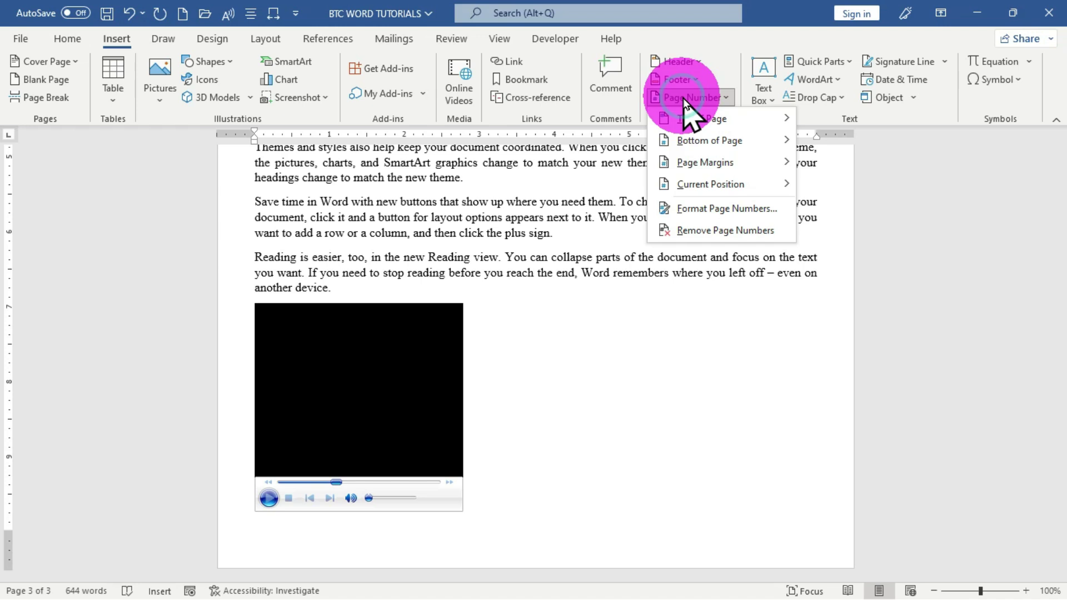
left_click(745, 216)
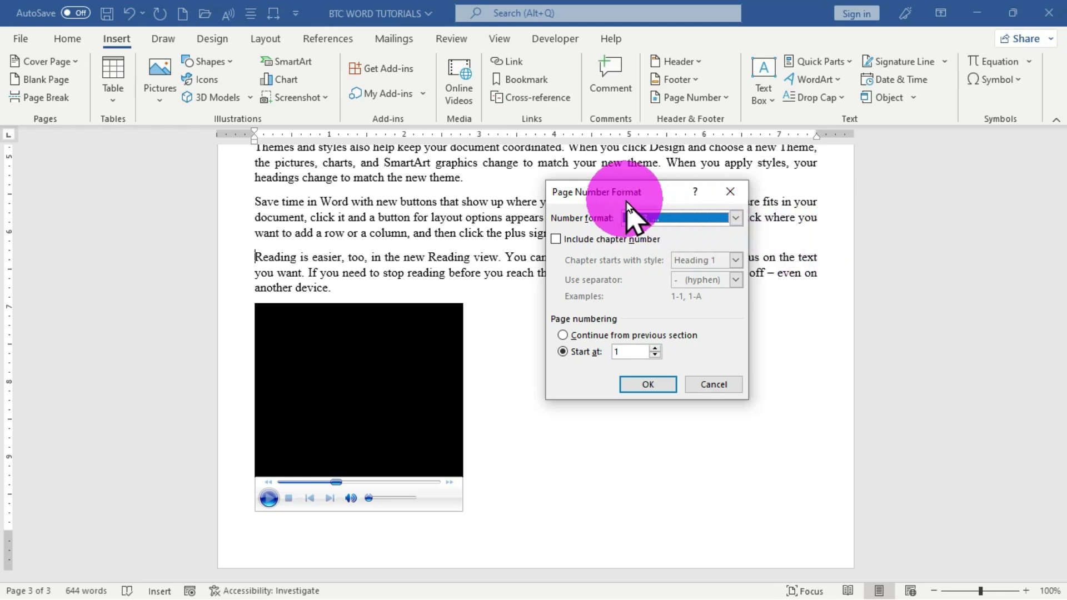
left_click_drag(627, 196, 630, 294)
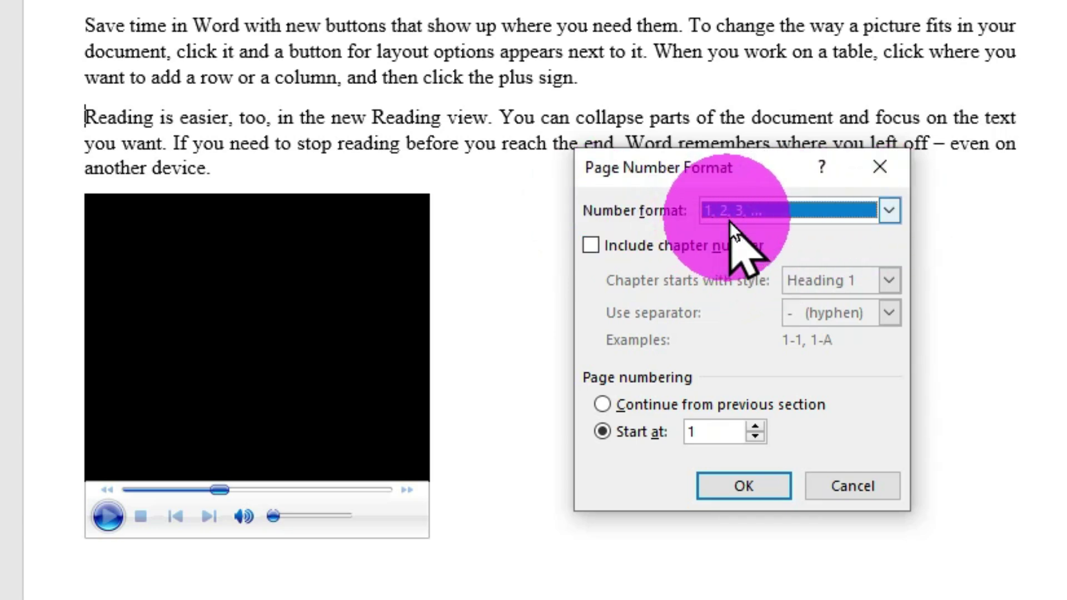
left_click(892, 213)
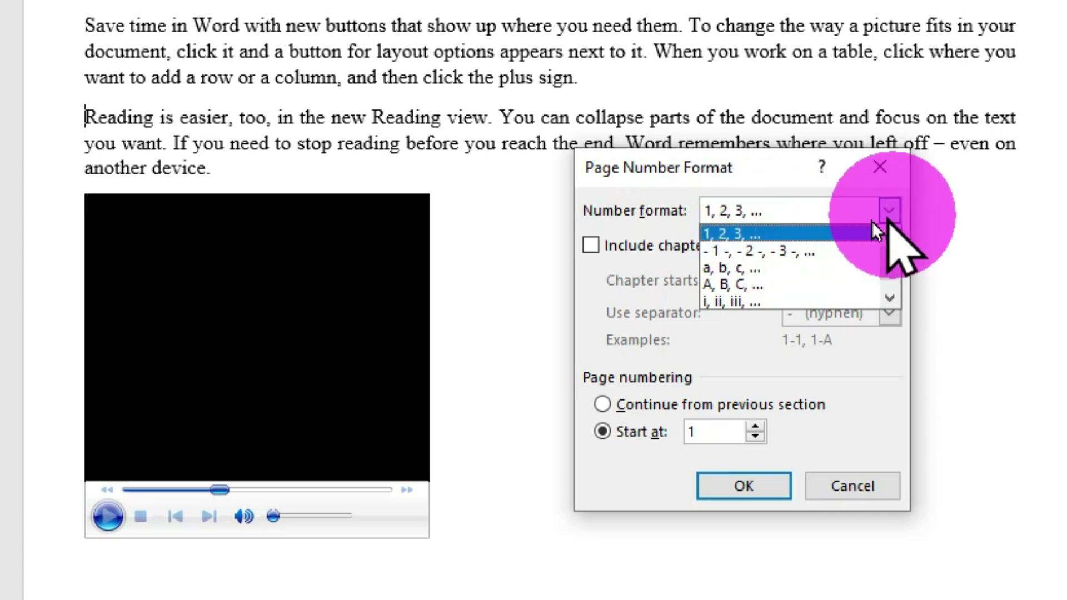
left_click(795, 236)
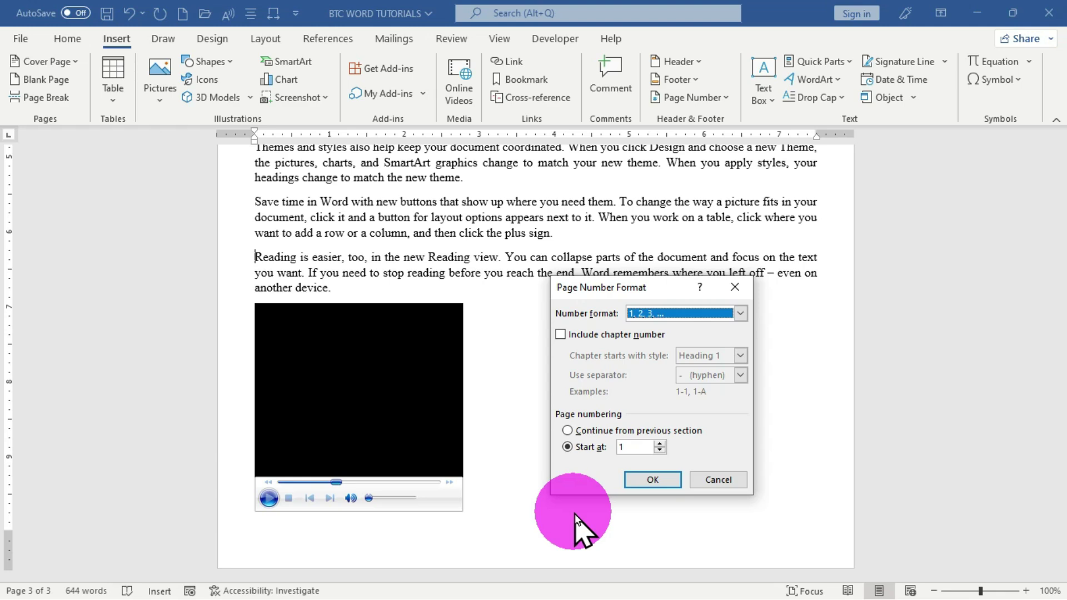
left_click(568, 431)
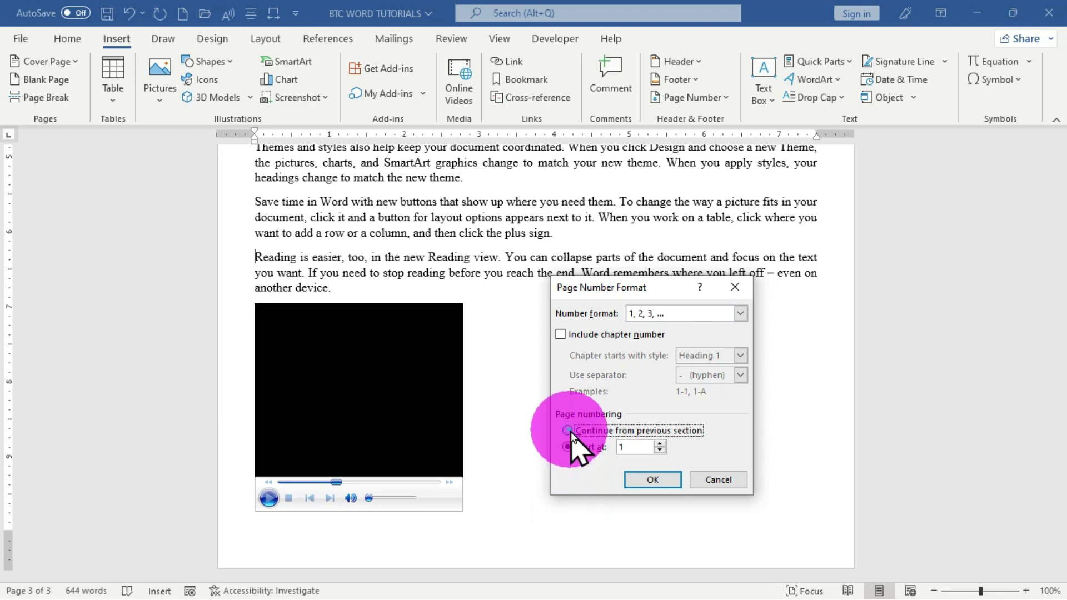
left_click(652, 480)
Open page 1's header area and insert a centred "Page X of Y" number with bold figures at the bottom of the pages.
scroll(650, 483, "up", 8)
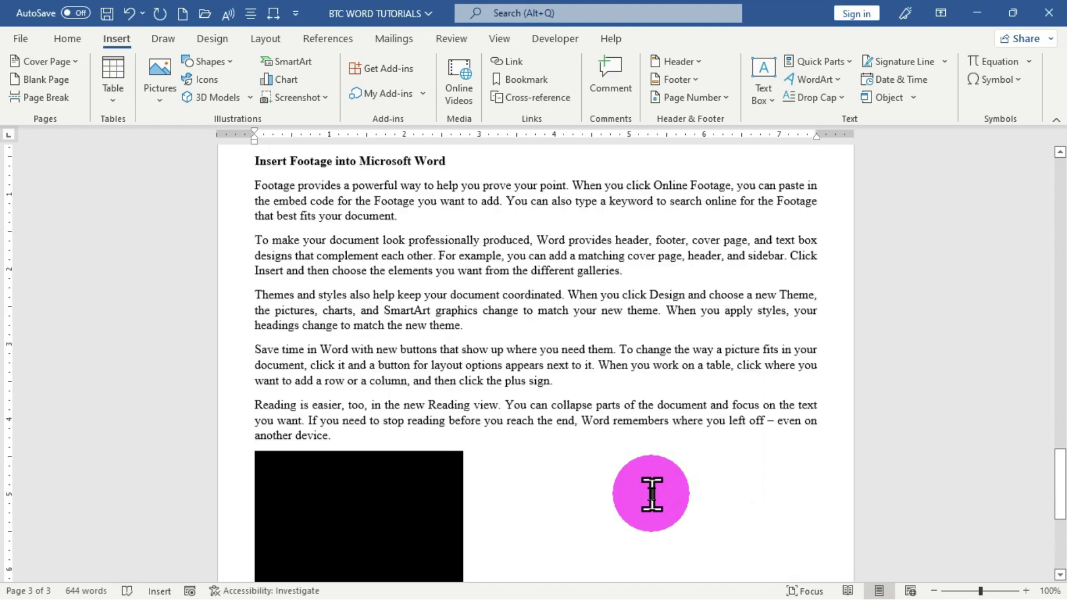
scroll(653, 495, "up", 20)
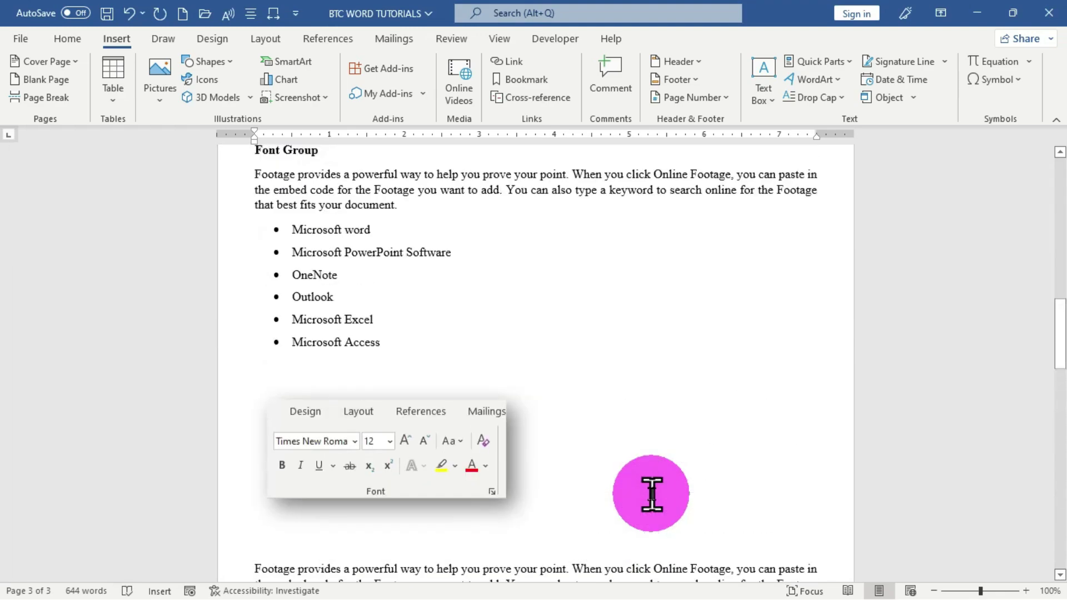
scroll(652, 494, "up", 20)
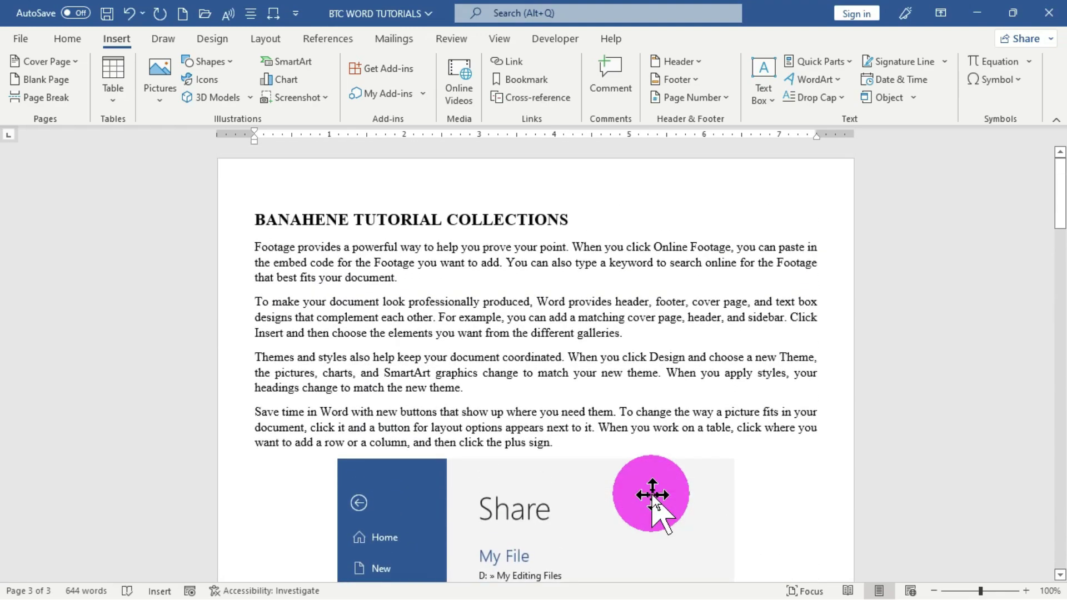
double_click(517, 182)
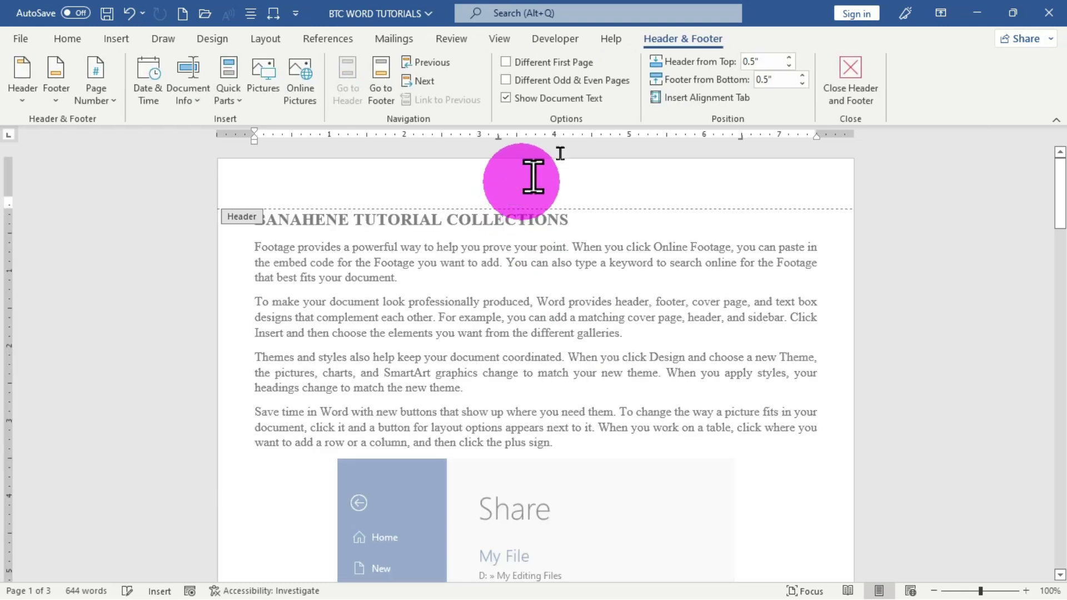
left_click(103, 99)
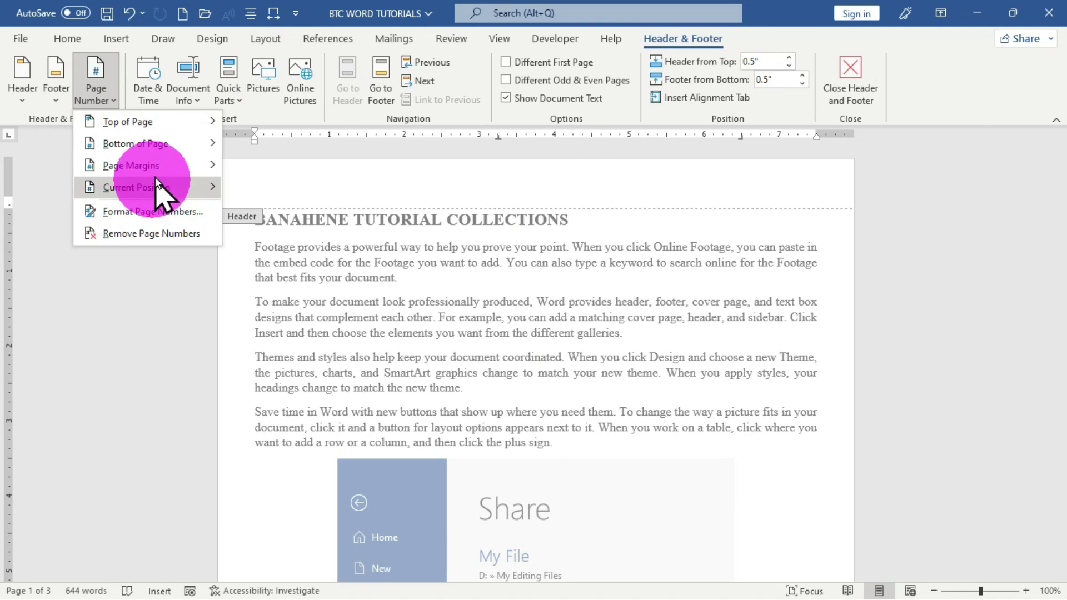
mouse_move(167, 169)
mouse_move(172, 145)
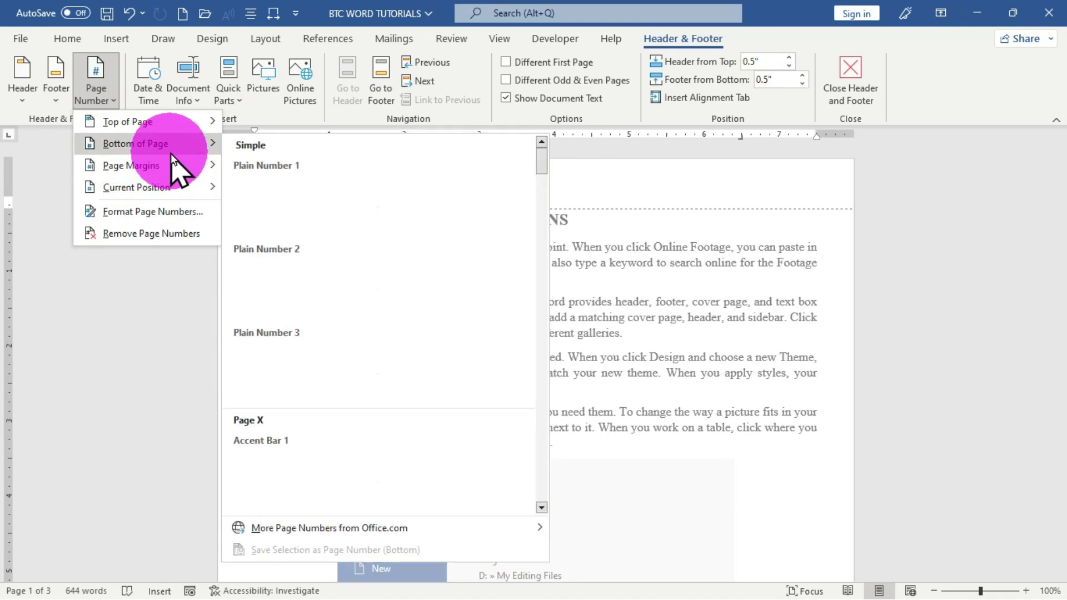
scroll(367, 388, "down", 6)
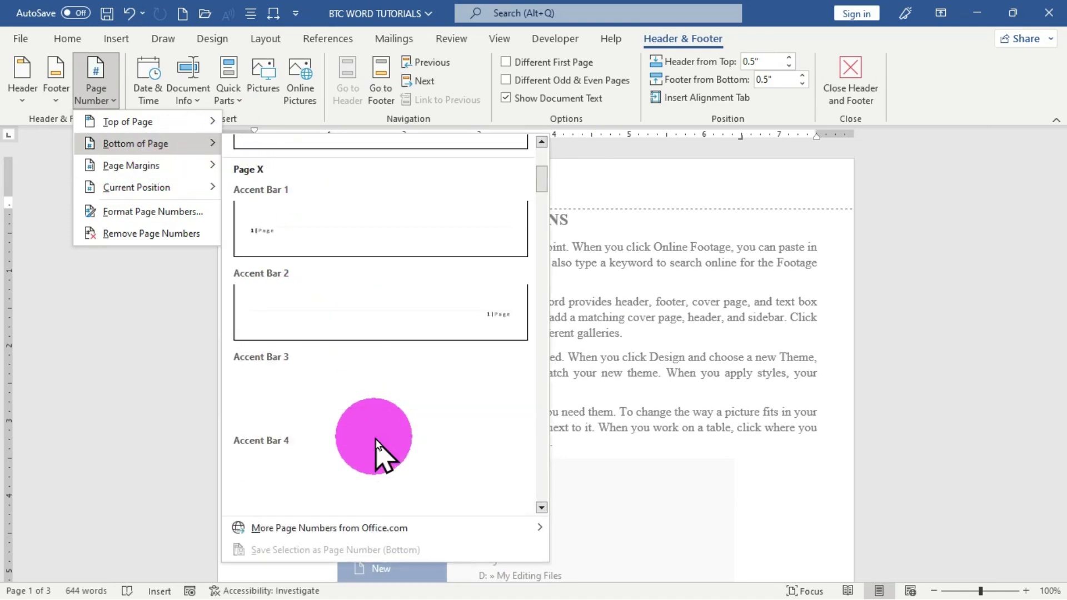
left_click(445, 331)
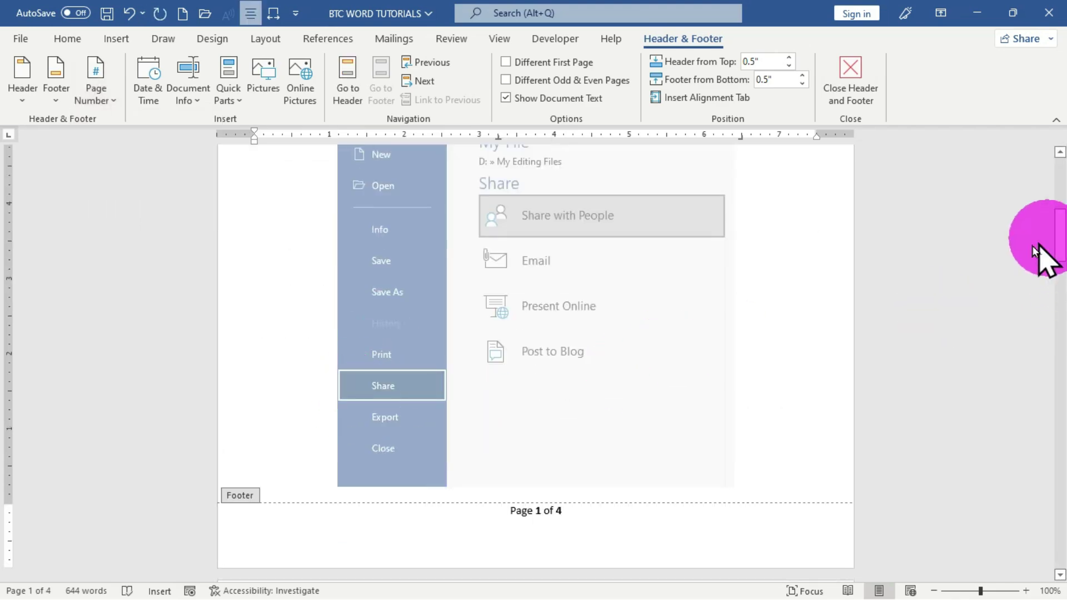
Examine the page numbers in the footers of all the pages, from page 1 to the last page and back.
left_click_drag(1058, 247, 1040, 171)
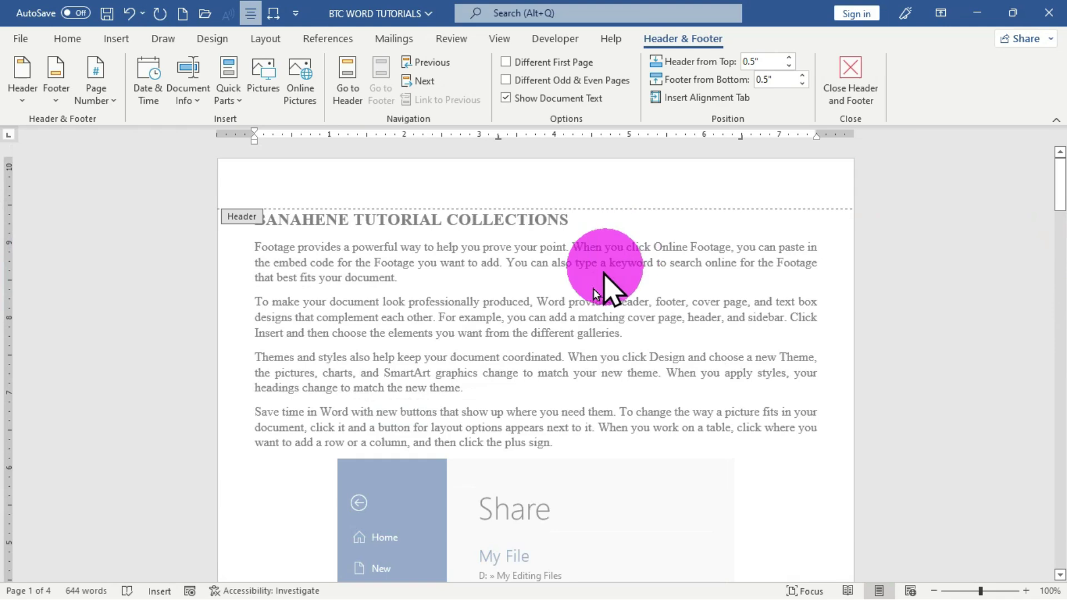
scroll(561, 333, "down", 10)
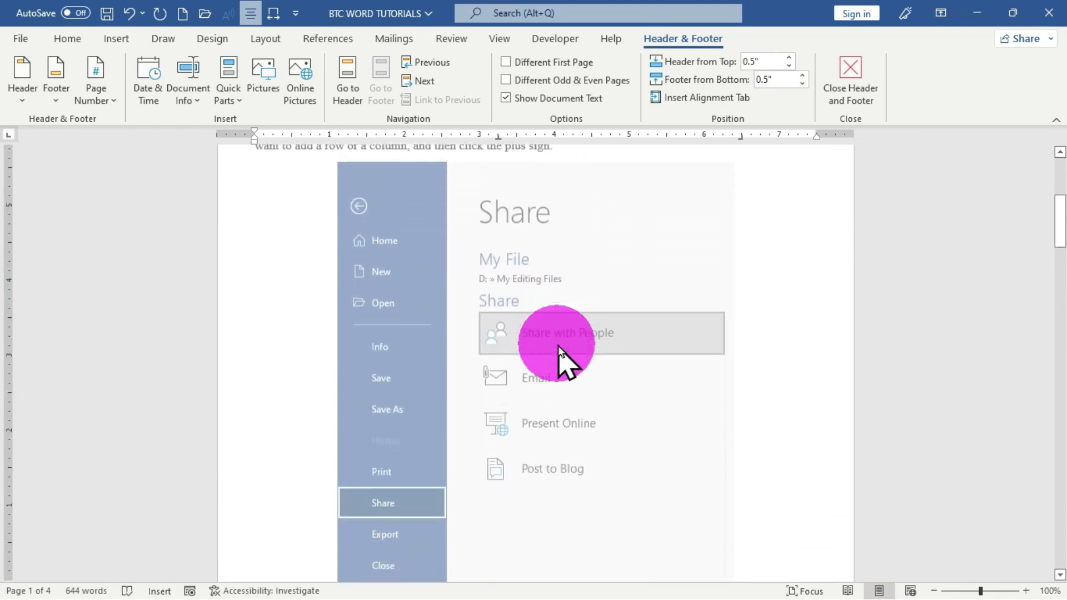
scroll(558, 346, "down", 6)
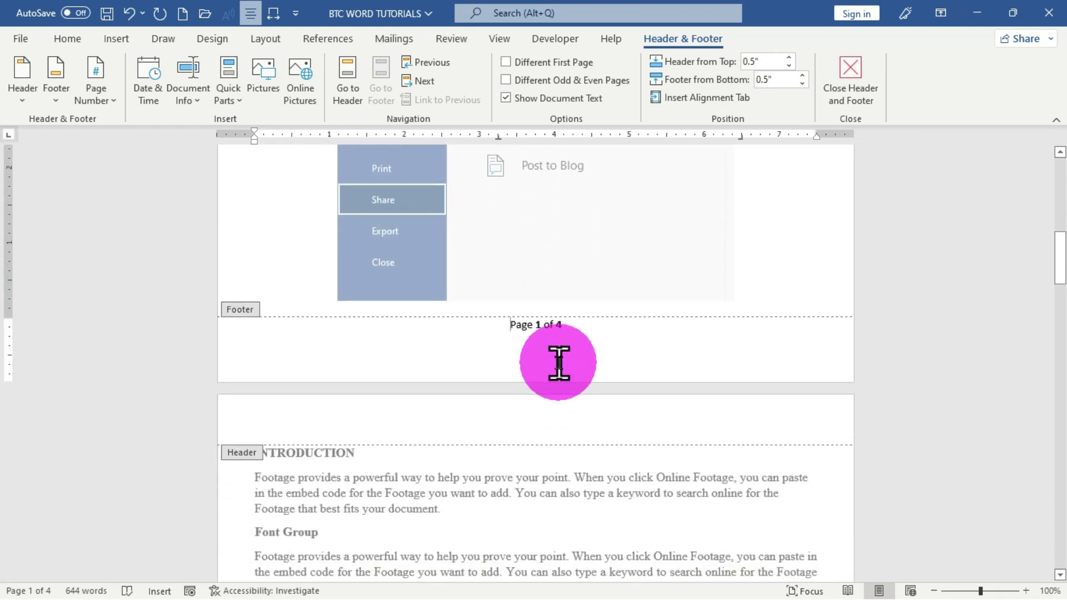
scroll(558, 396, "down", 7)
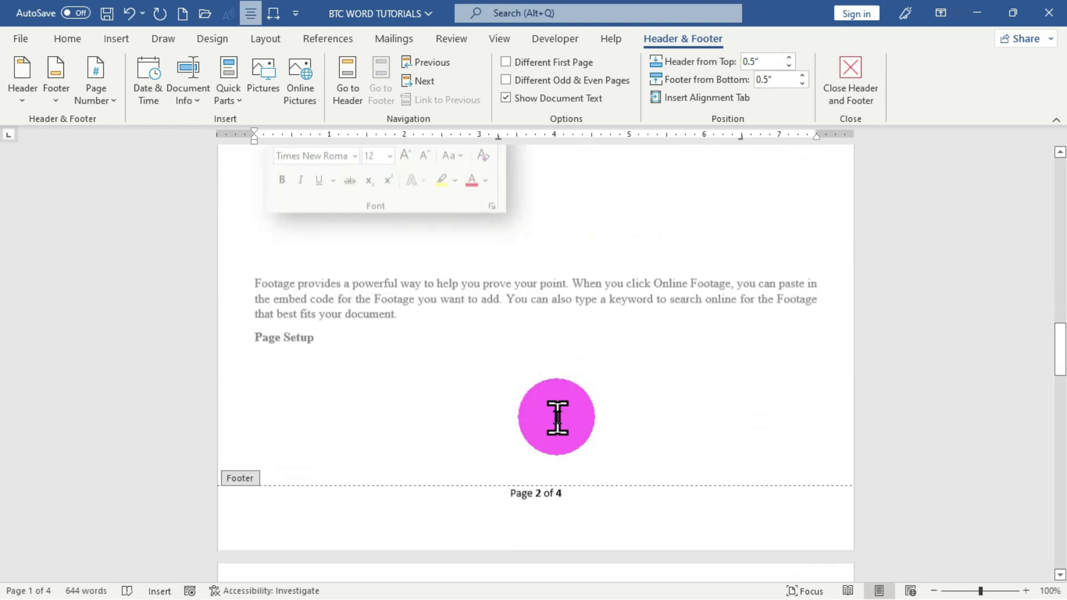
scroll(565, 444, "down", 10)
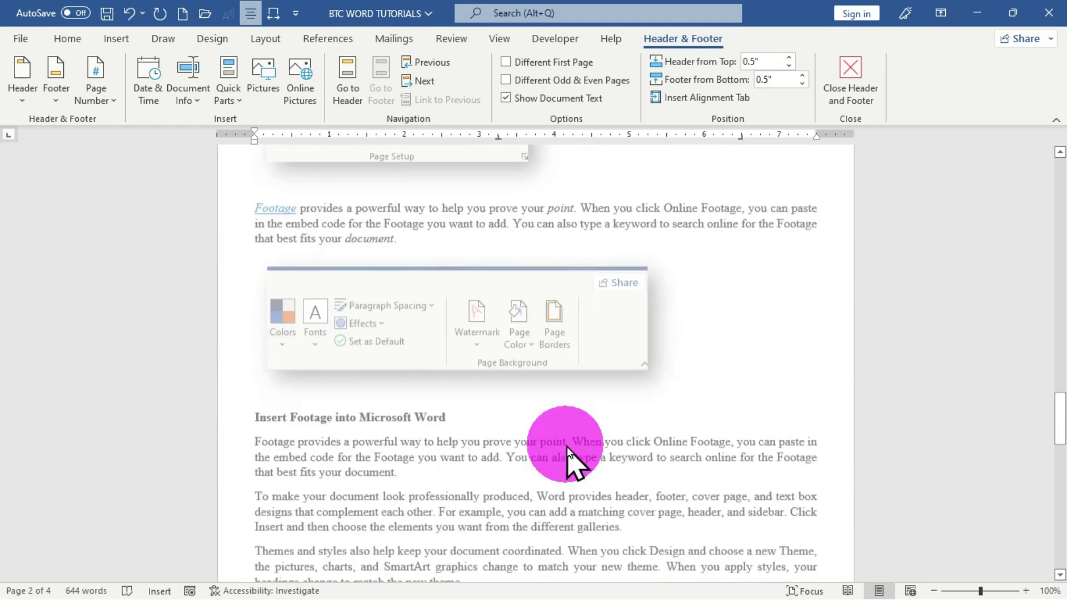
scroll(566, 447, "down", 10)
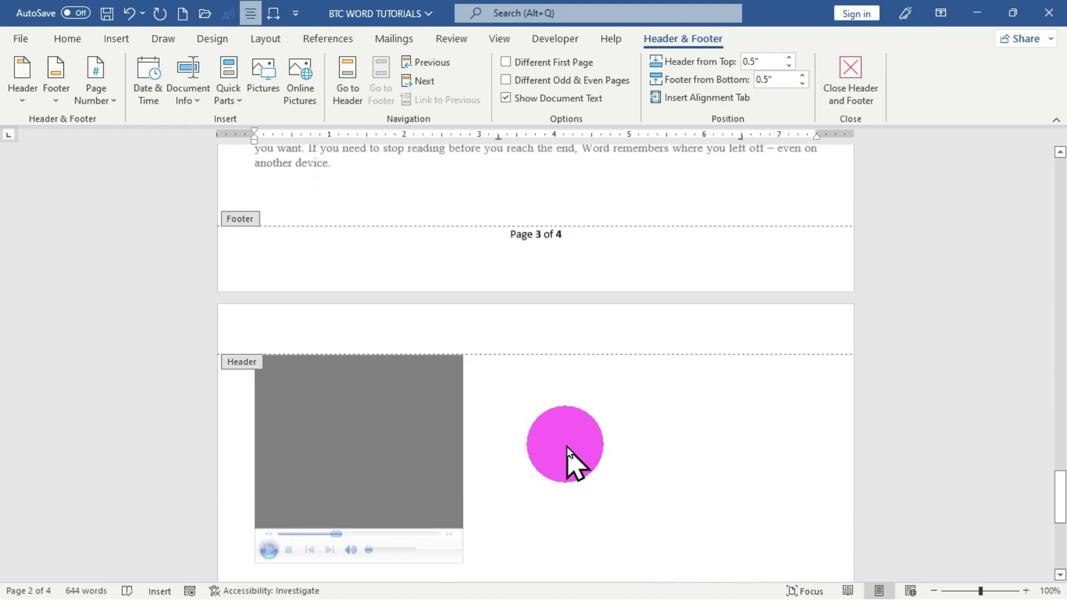
scroll(569, 453, "down", 5)
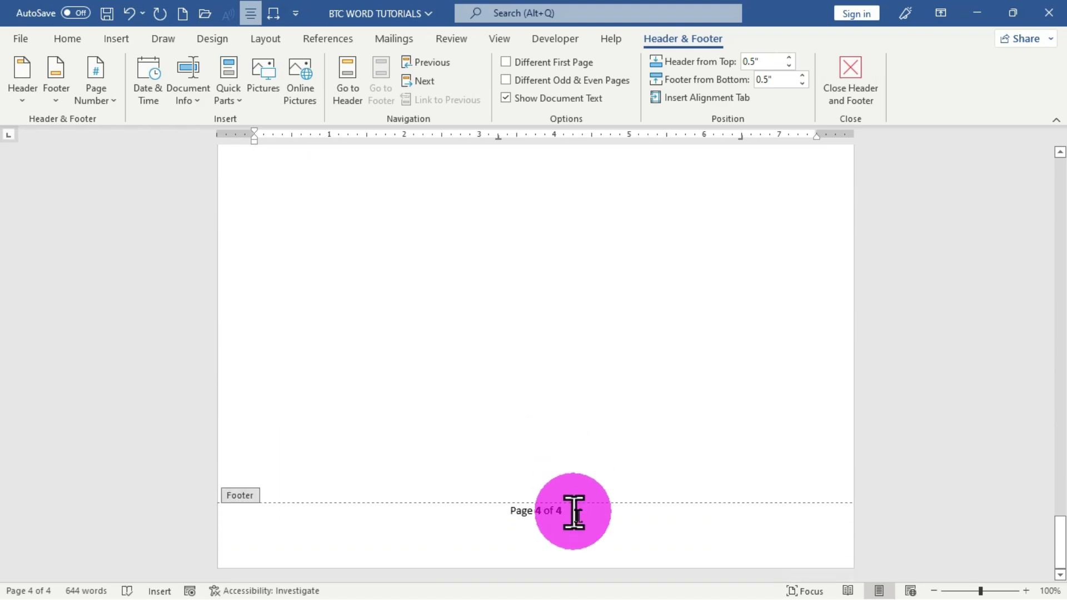
scroll(611, 500, "up", 10)
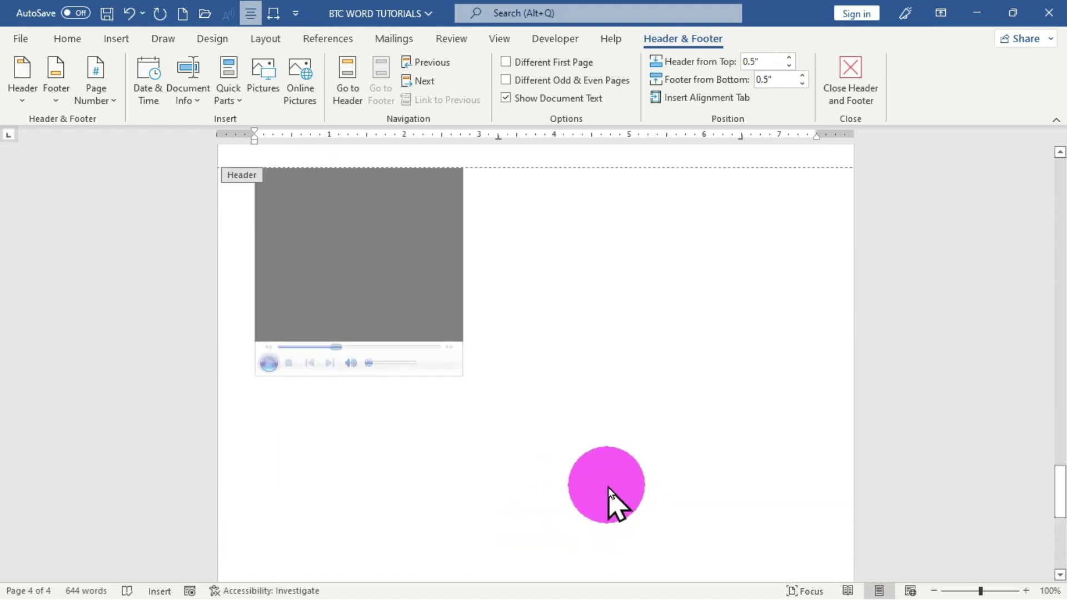
scroll(604, 479, "up", 5)
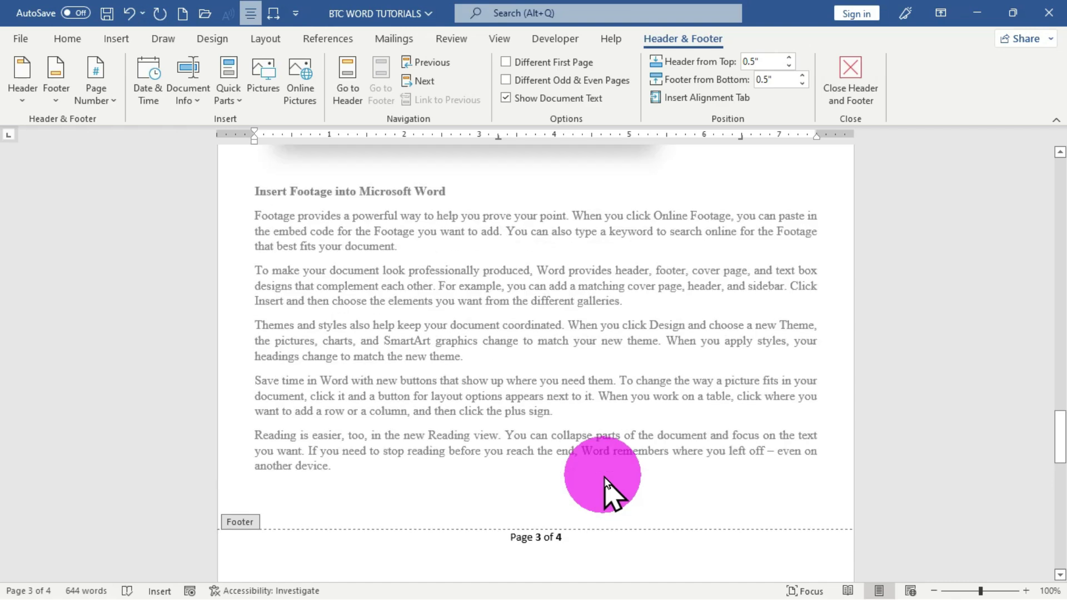
scroll(604, 476, "up", 15)
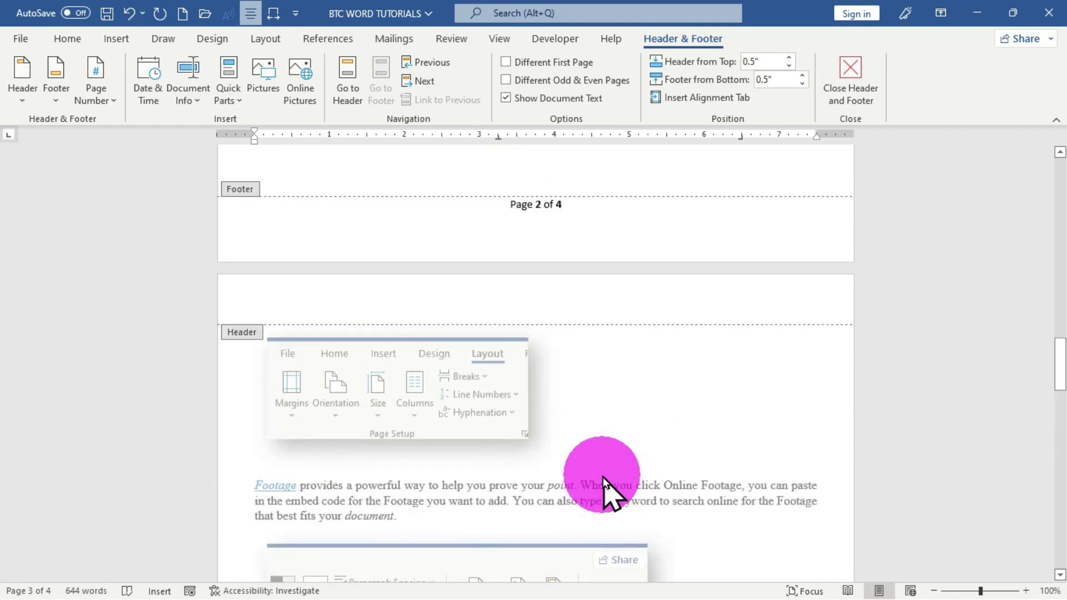
scroll(600, 475, "up", 15)
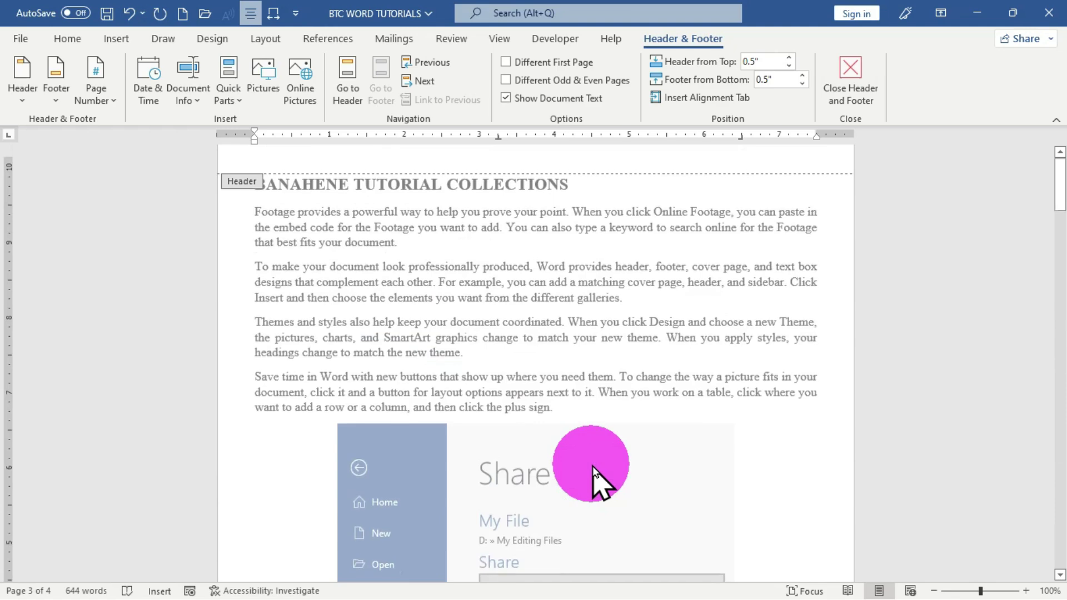
scroll(592, 466, "down", 3)
scroll(593, 466, "down", 3)
scroll(592, 465, "up", 6)
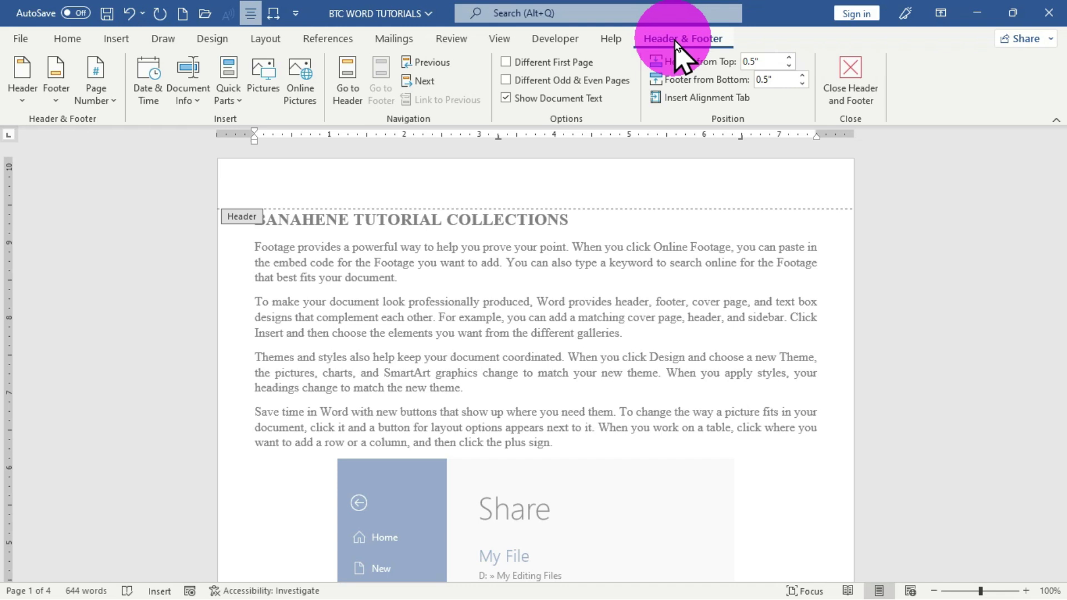
Set the page numbering to start at 2 and check the page numbers in the footers.
left_click(96, 89)
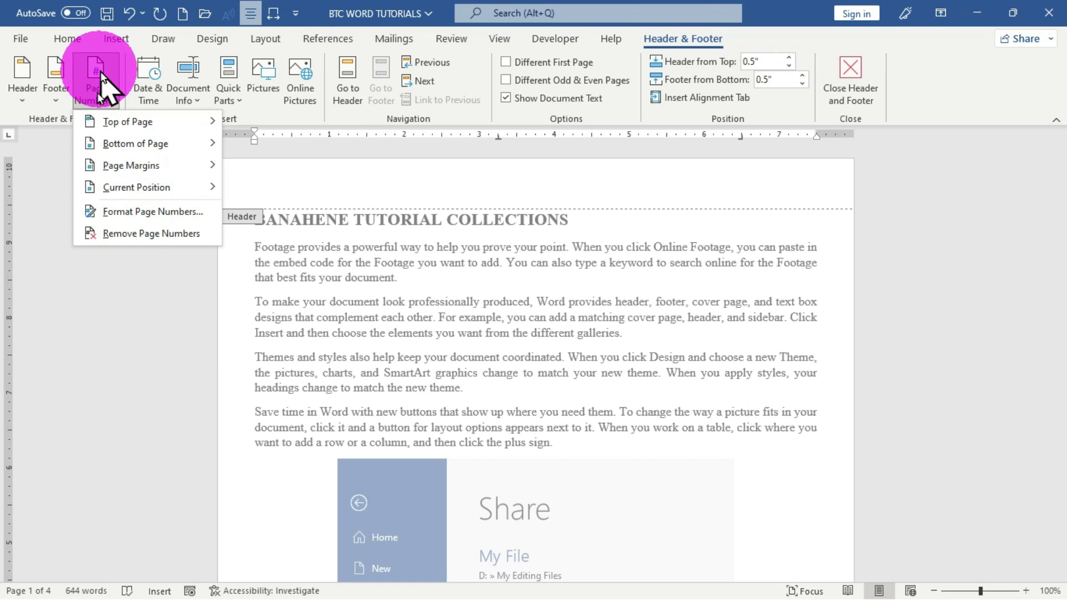
left_click(168, 219)
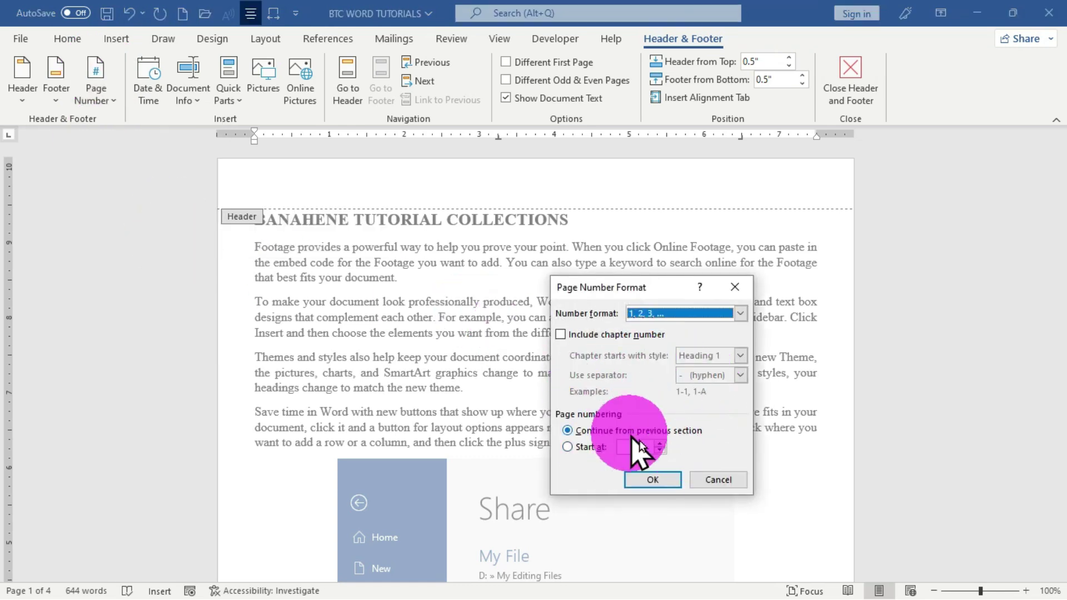
left_click(569, 430)
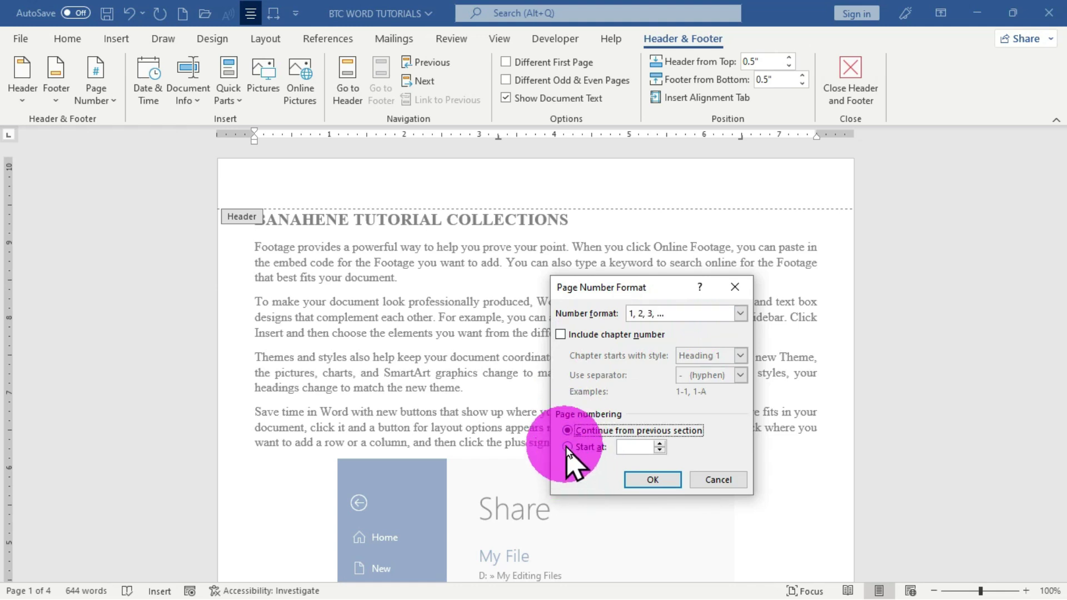
left_click(566, 445)
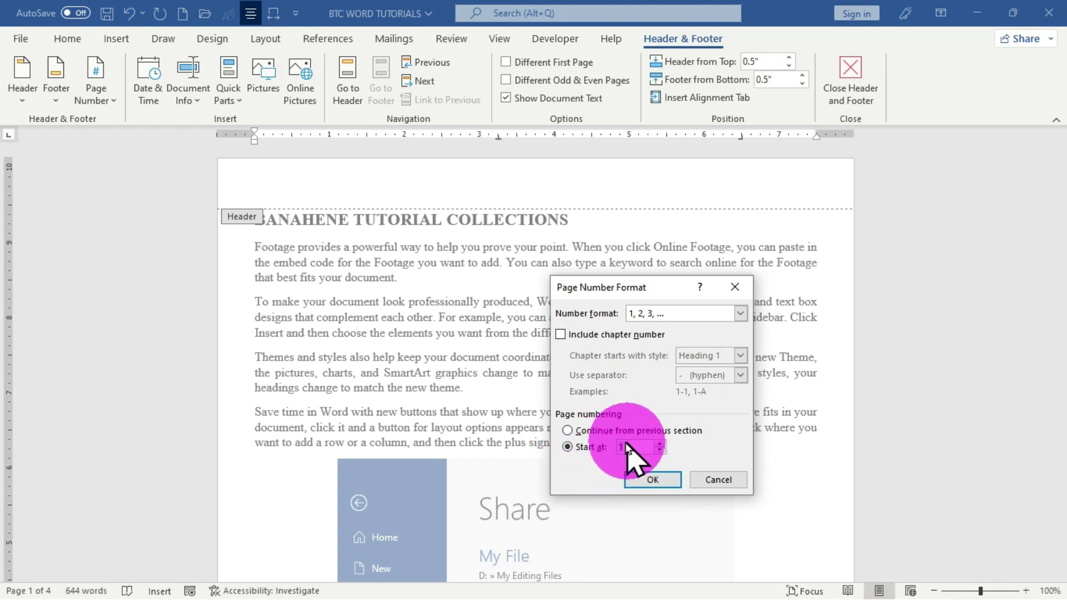
left_click(659, 443)
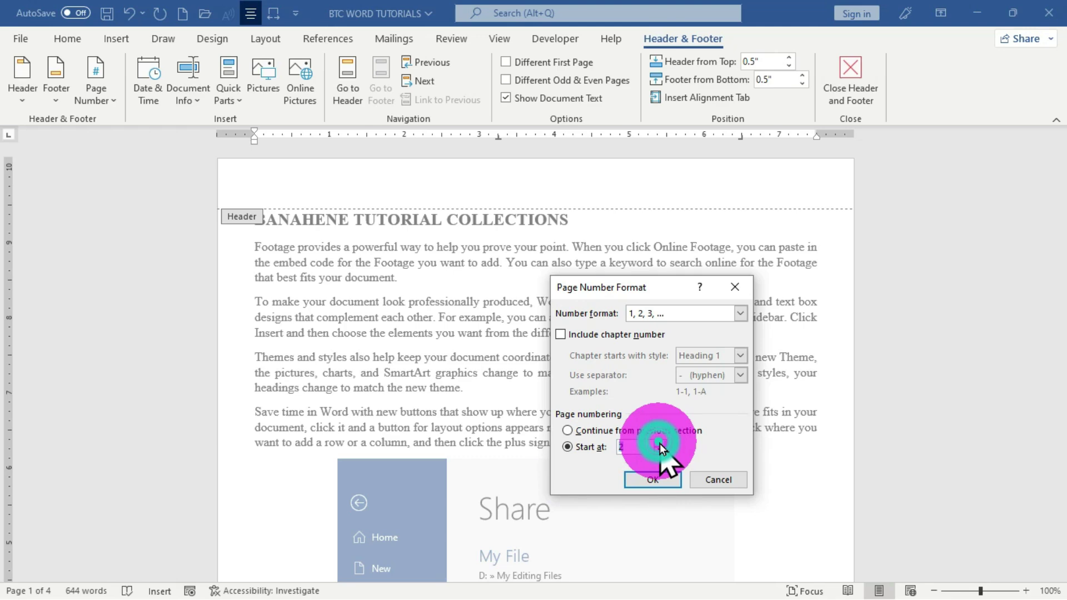
left_click(638, 482)
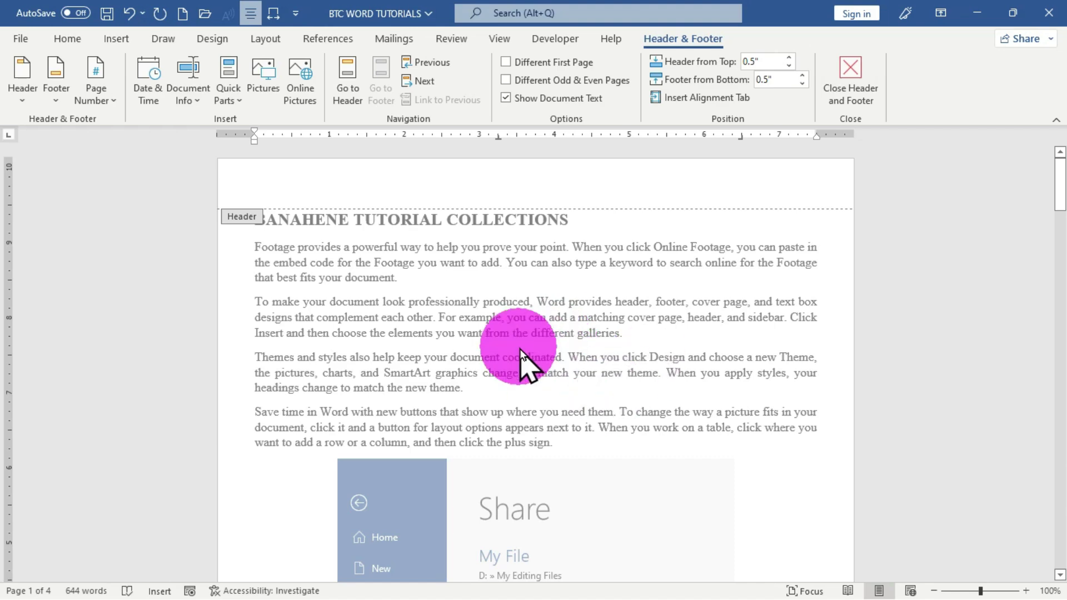
scroll(519, 348, "down", 15)
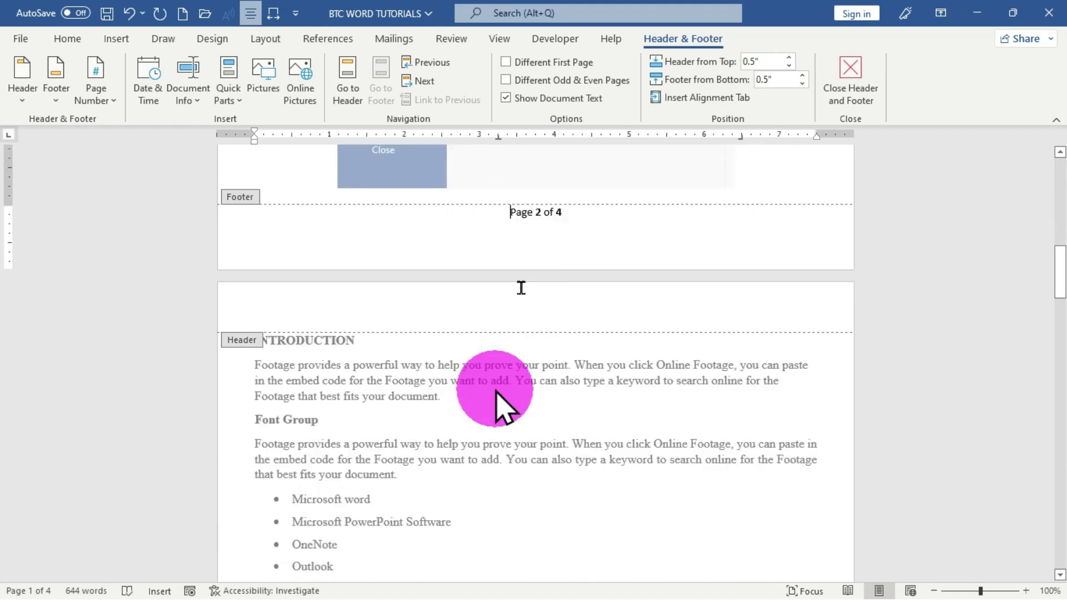
scroll(543, 233, "down", 15)
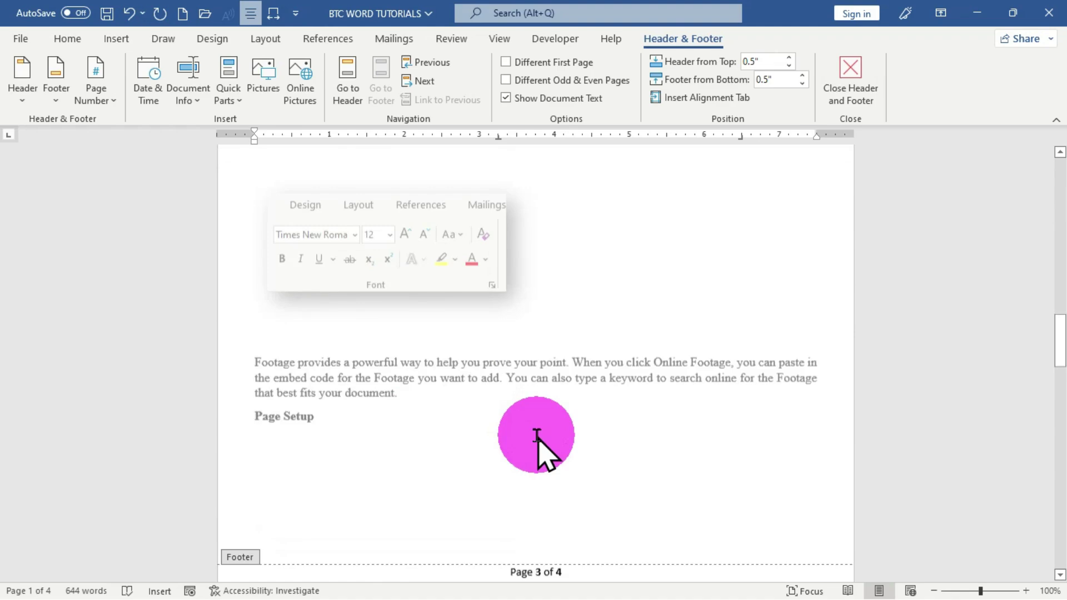
scroll(555, 378, "down", 10)
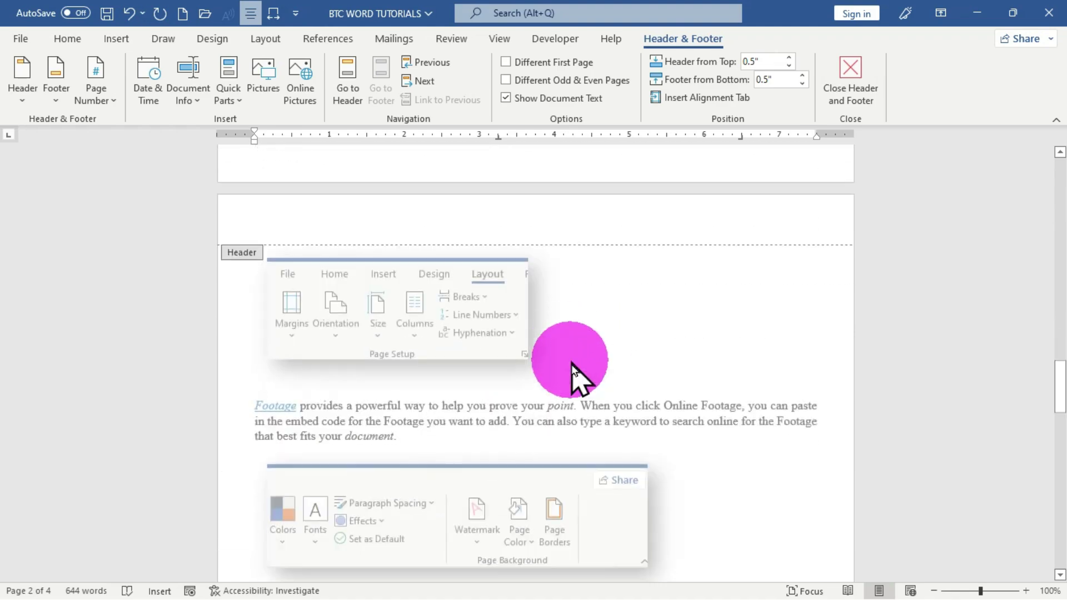
Examine the page numbers in the footers of the remaining pages down to the last one and return to page 1.
scroll(572, 372, "down", 10)
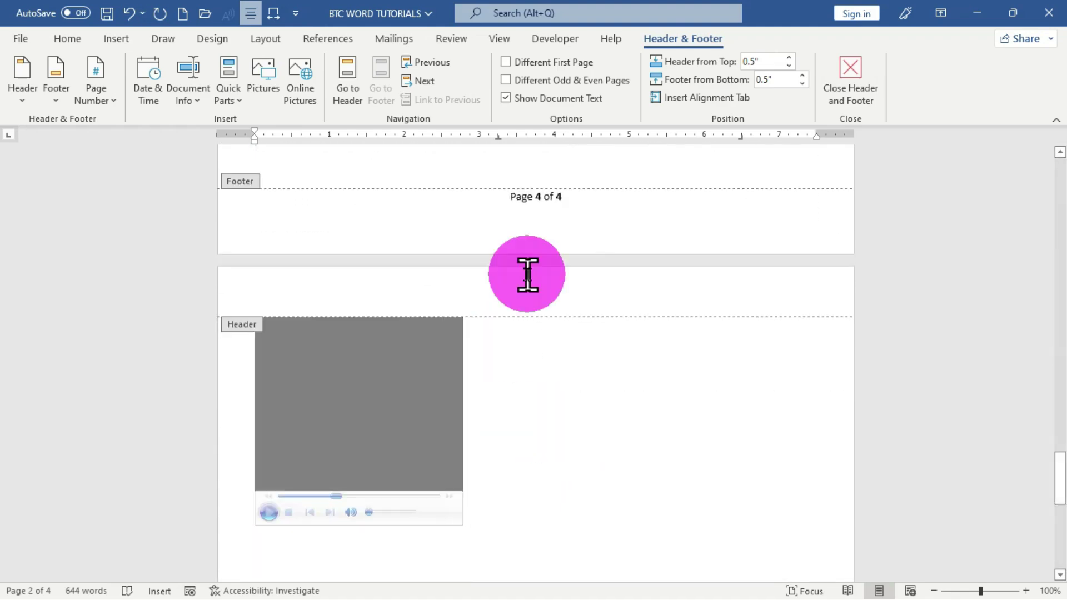
scroll(585, 394, "down", 10)
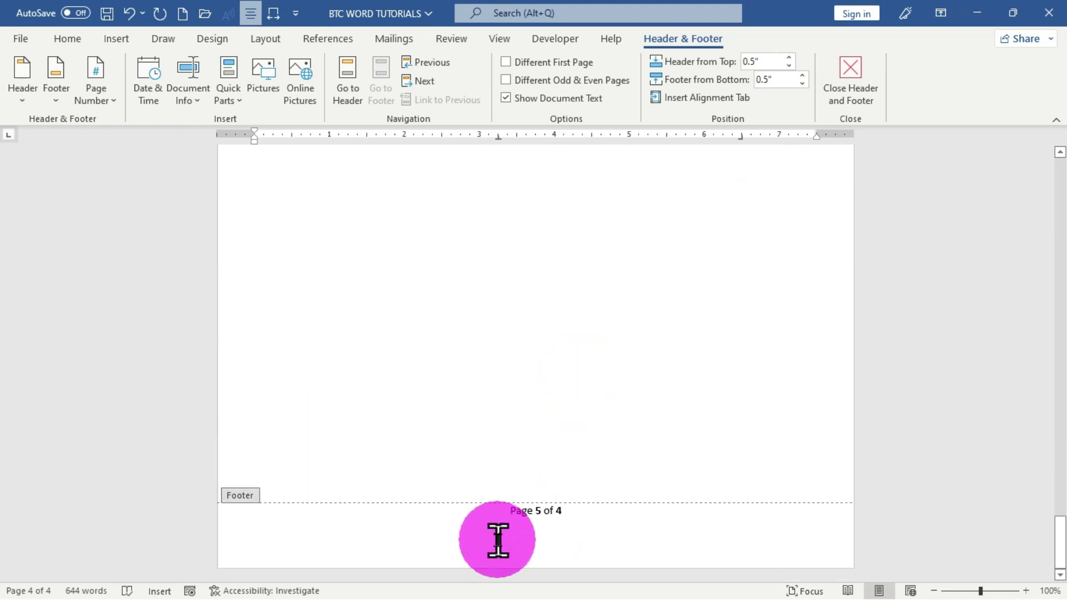
scroll(564, 475, "up", 15)
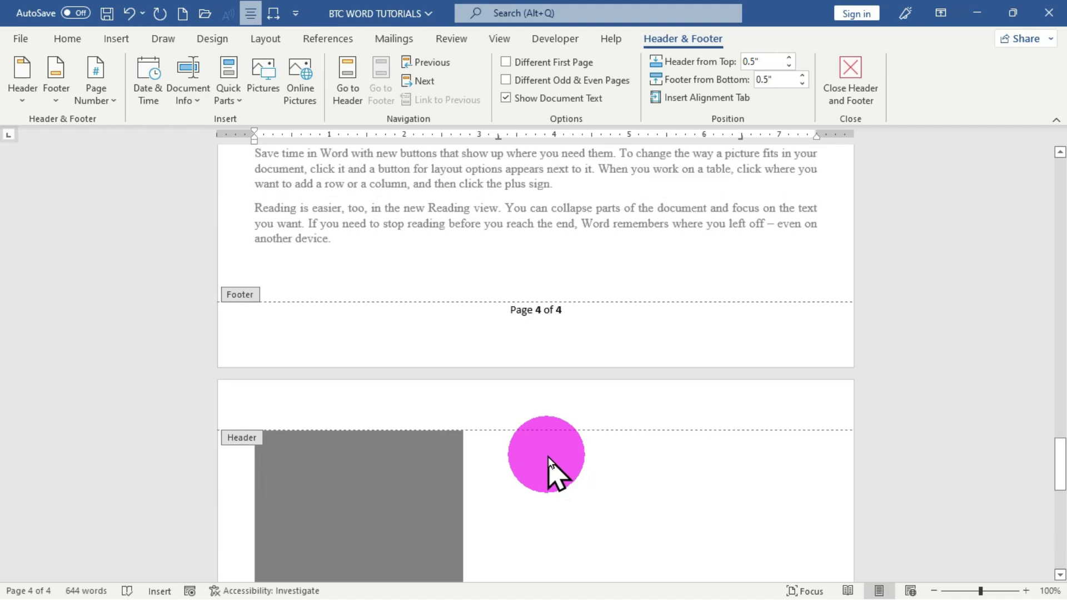
scroll(548, 462, "up", 3)
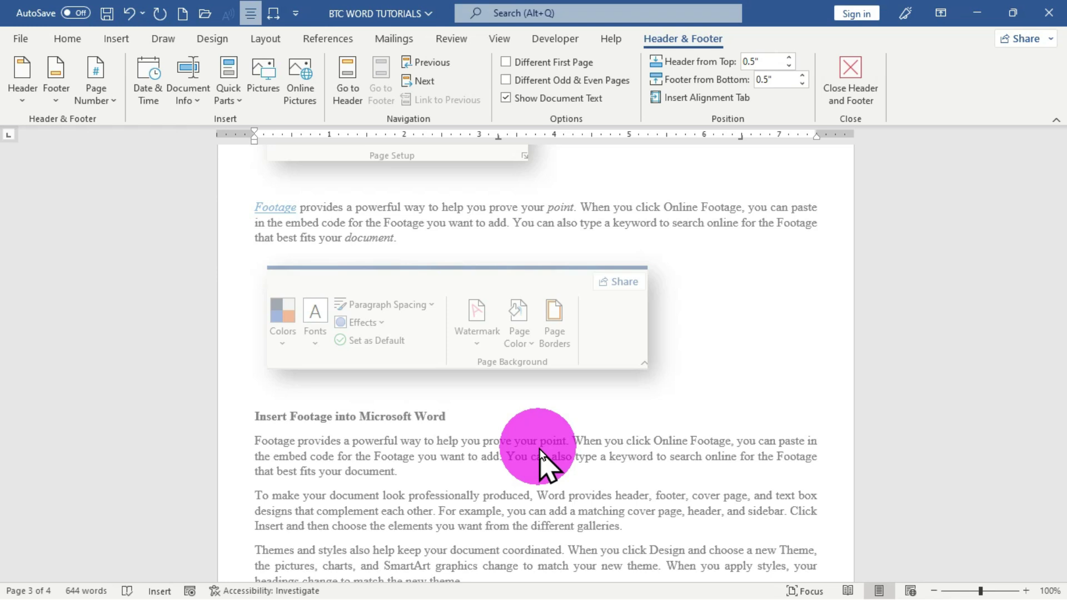
left_click(102, 95)
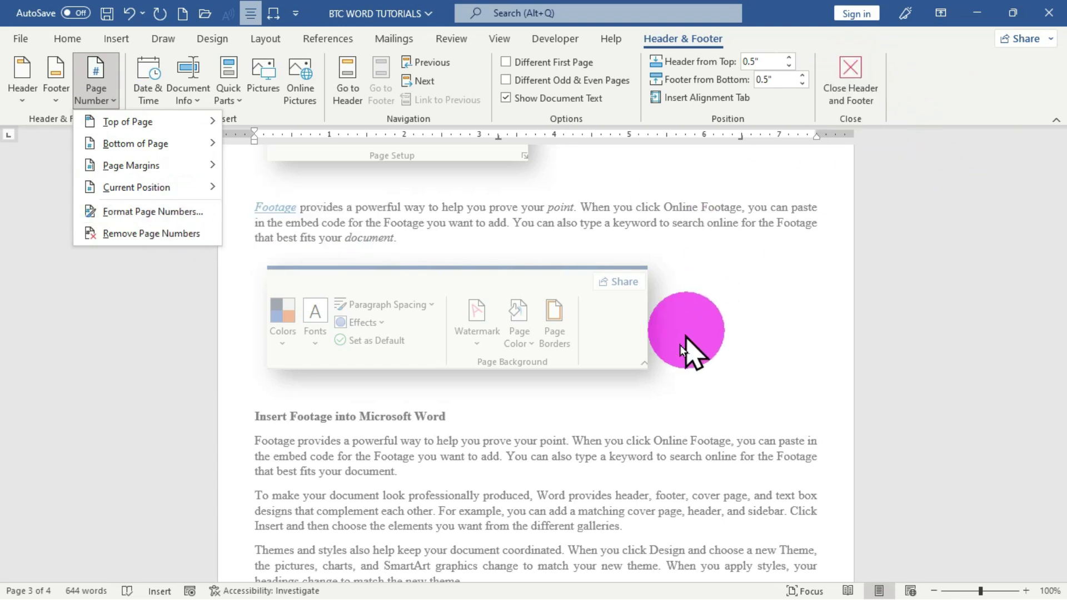
left_click(706, 355)
scroll(708, 357, "down", 4)
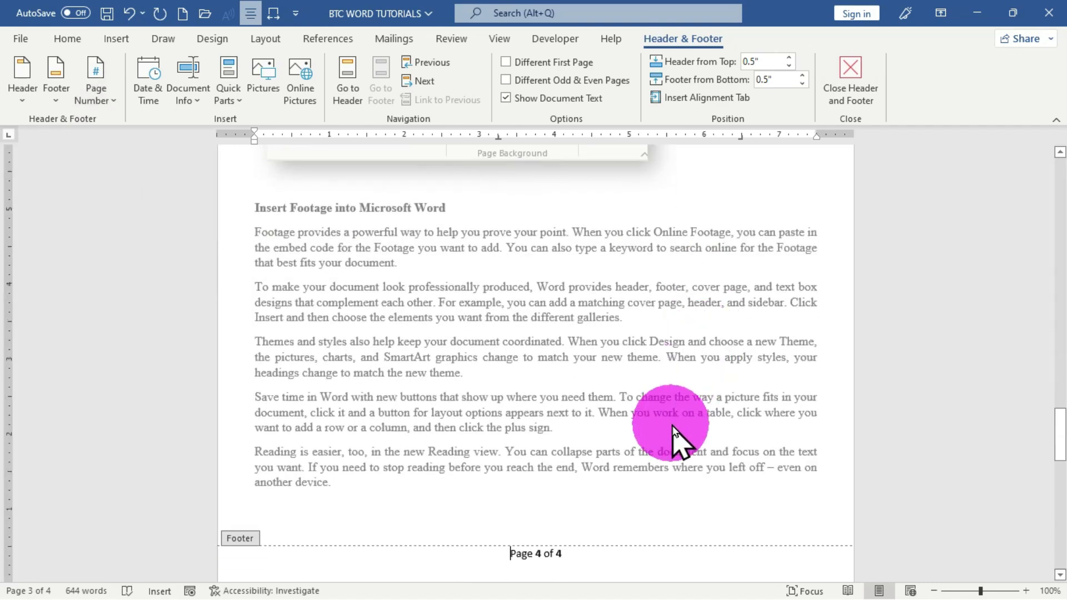
scroll(672, 425, "up", 15)
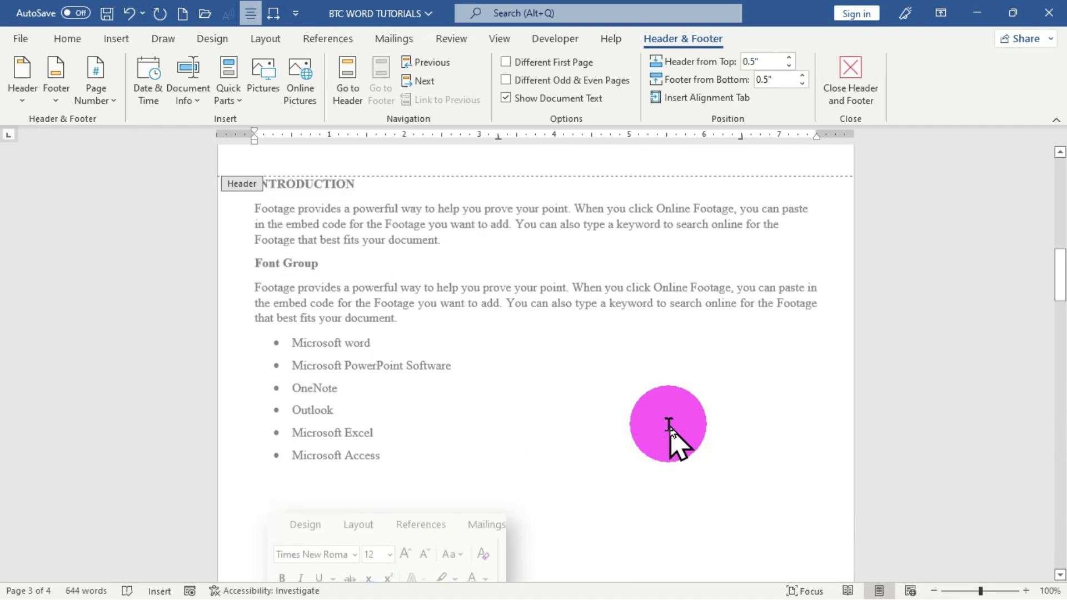
scroll(669, 425, "up", 15)
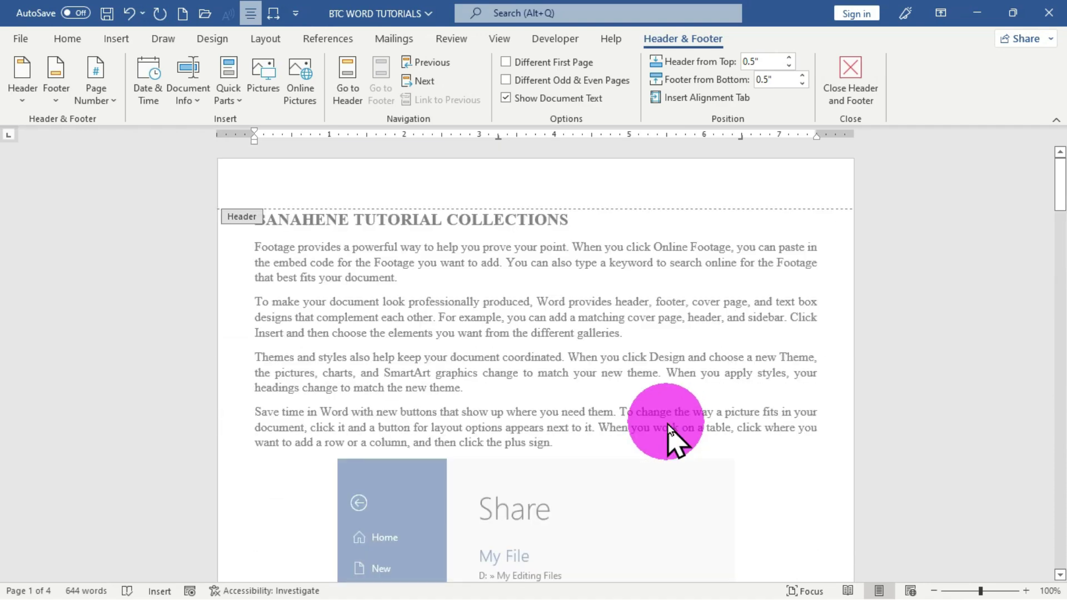
left_click(96, 80)
left_click(97, 83)
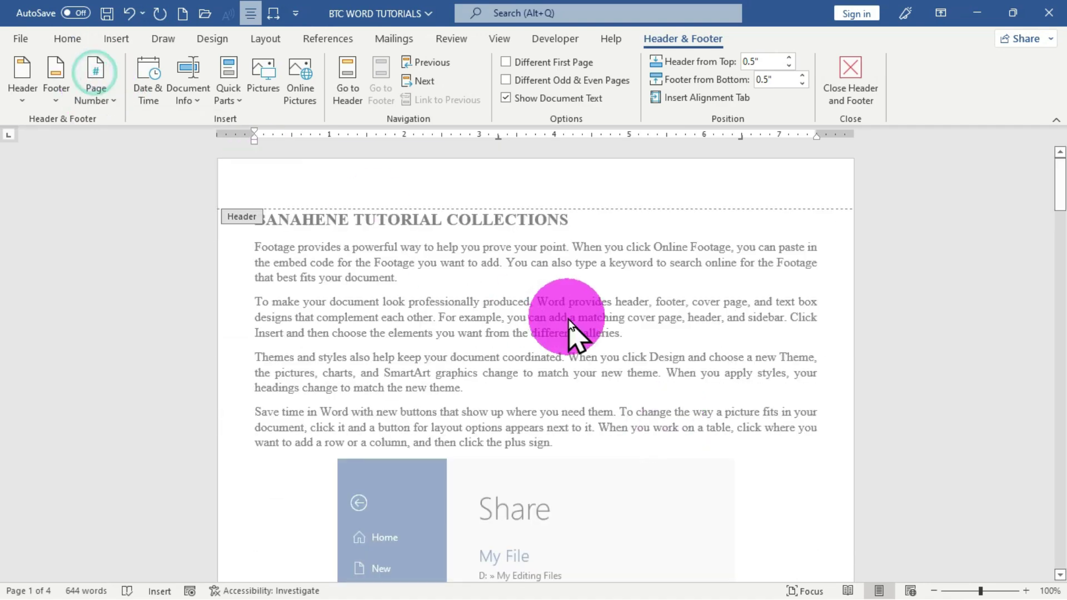
left_click(97, 84)
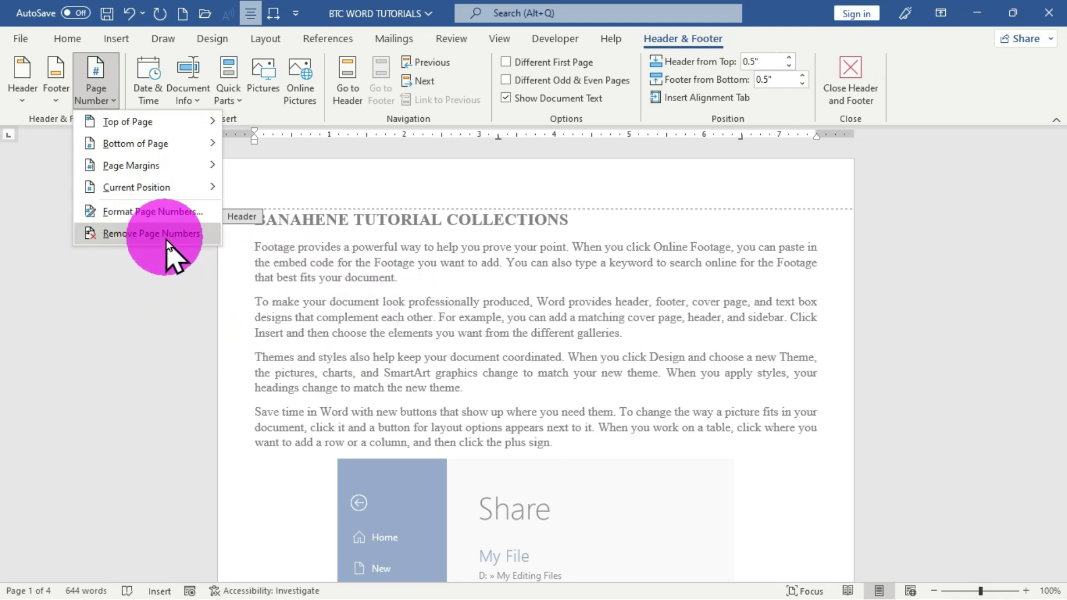
left_click(454, 338)
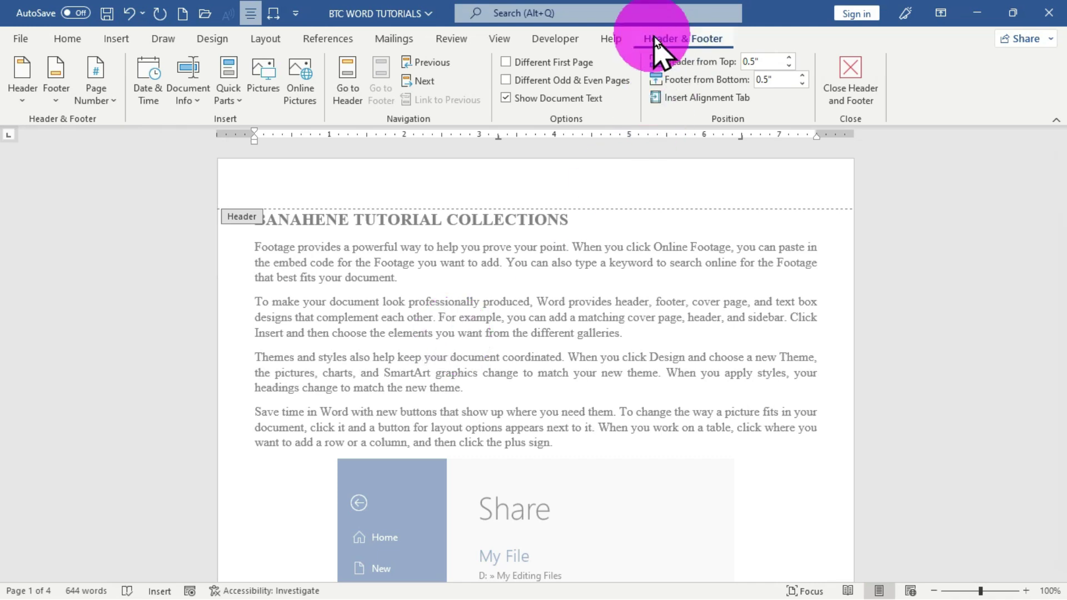
Give the first page a different header and footer from the rest of the document.
left_click(705, 41)
left_click(627, 359)
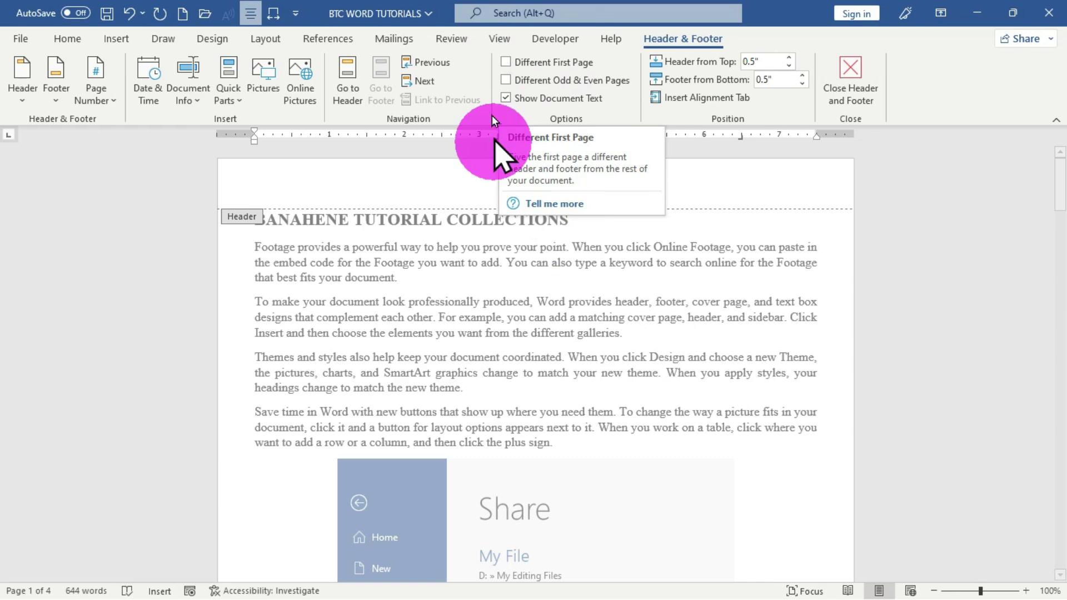
left_click(505, 63)
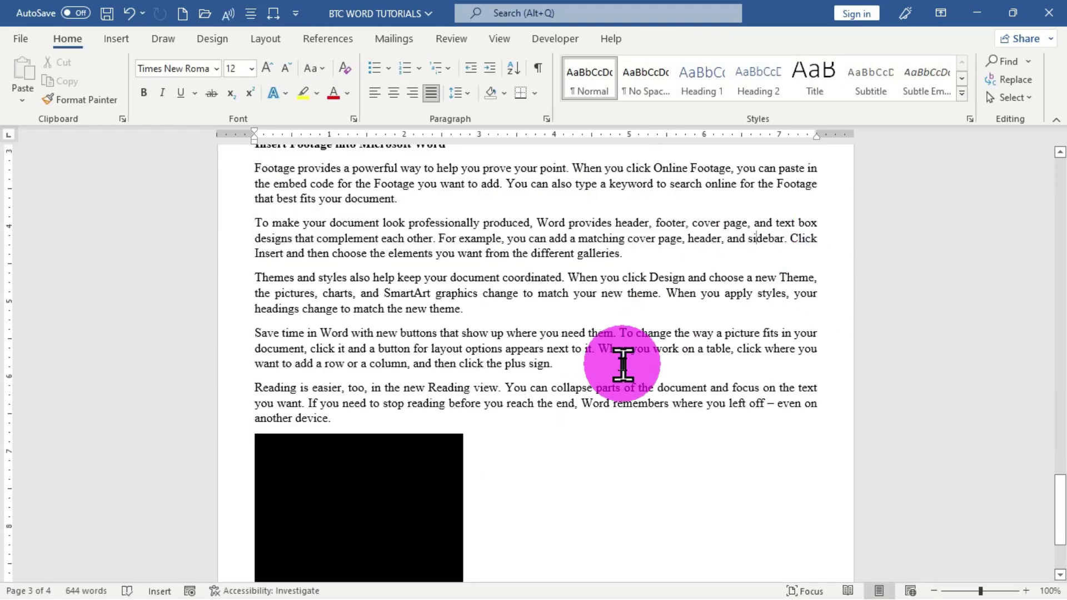
Examine the footers of all pages for their page numbers, including the first page's, and return to the start of the document.
scroll(619, 362, "up", 12)
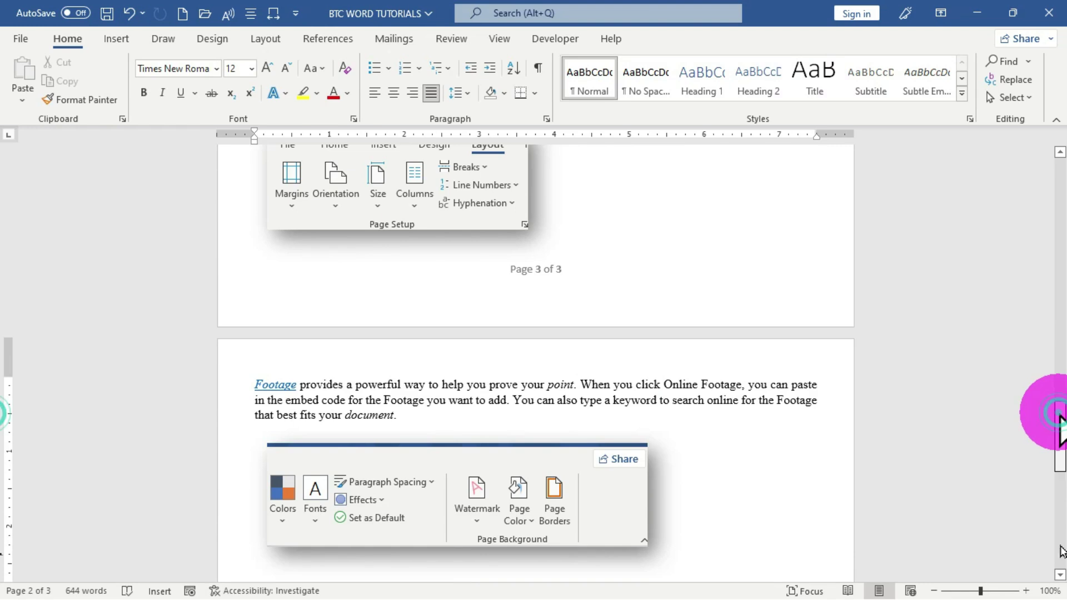
left_click_drag(1060, 420, 1058, 571)
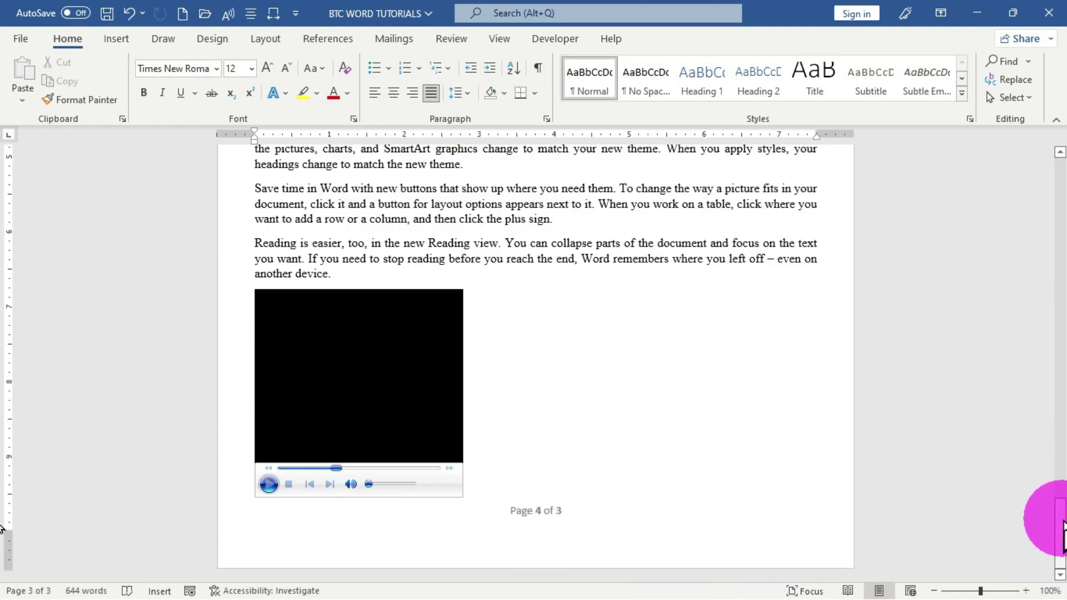
left_click_drag(1058, 522, 1058, 259)
left_click(464, 394)
scroll(462, 395, "up", 10)
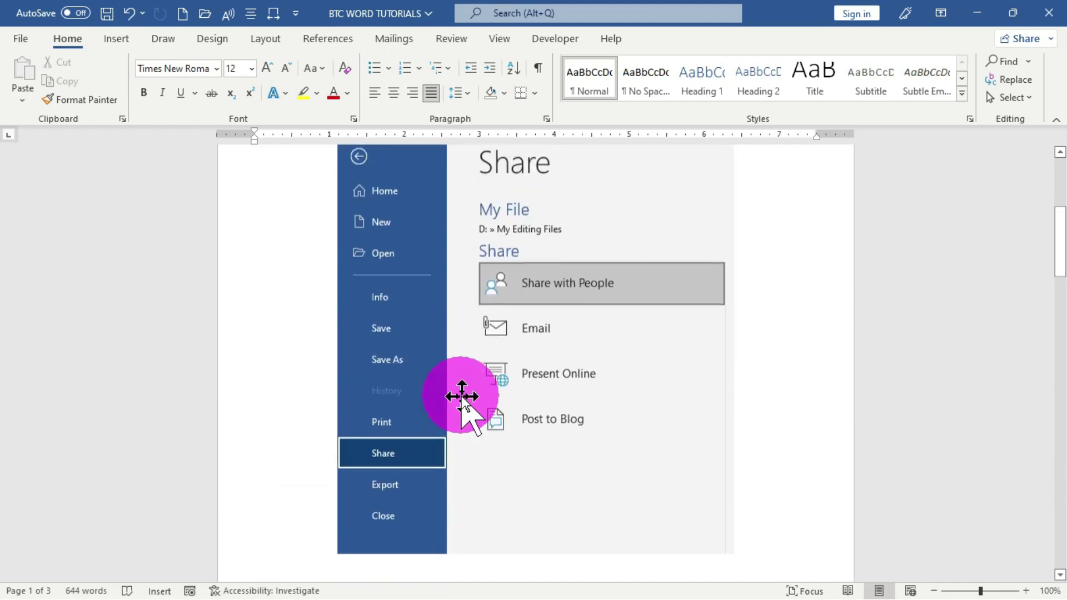
scroll(466, 422, "down", 3)
scroll(471, 453, "down", 10)
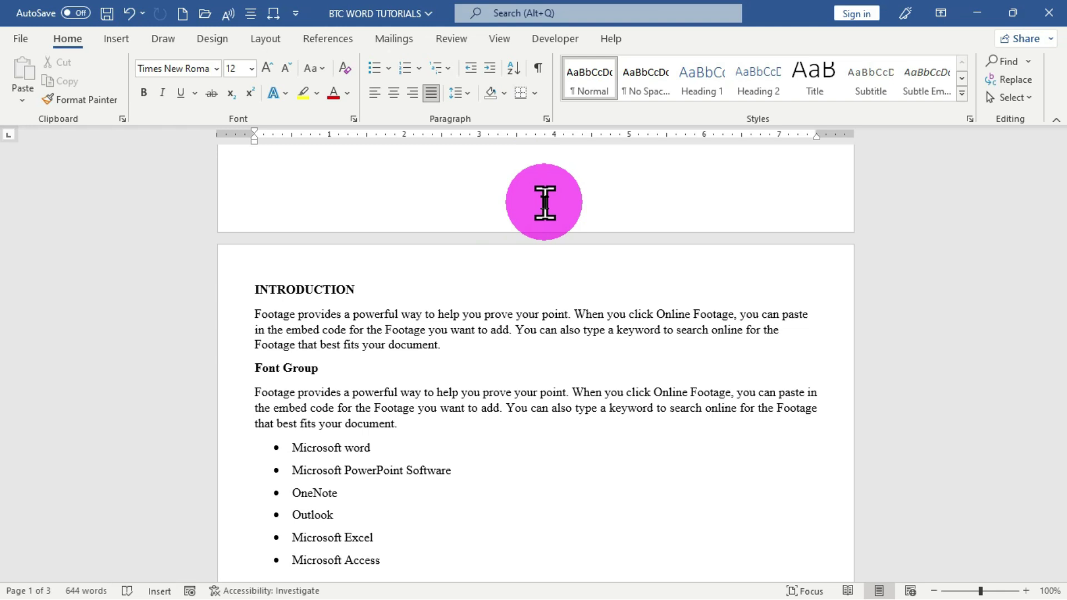
key("ctrl+Home")
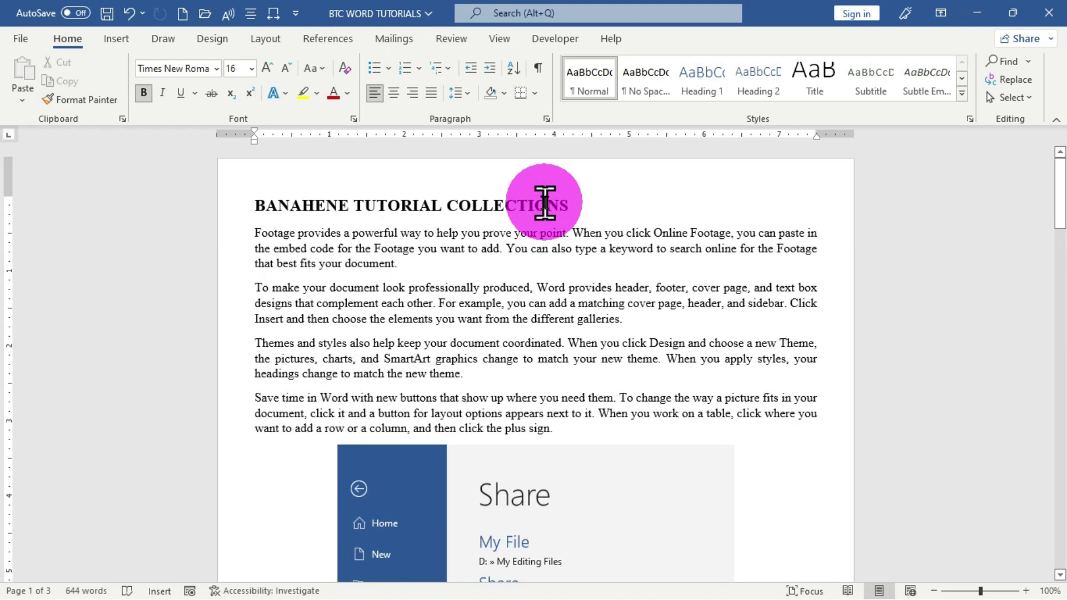